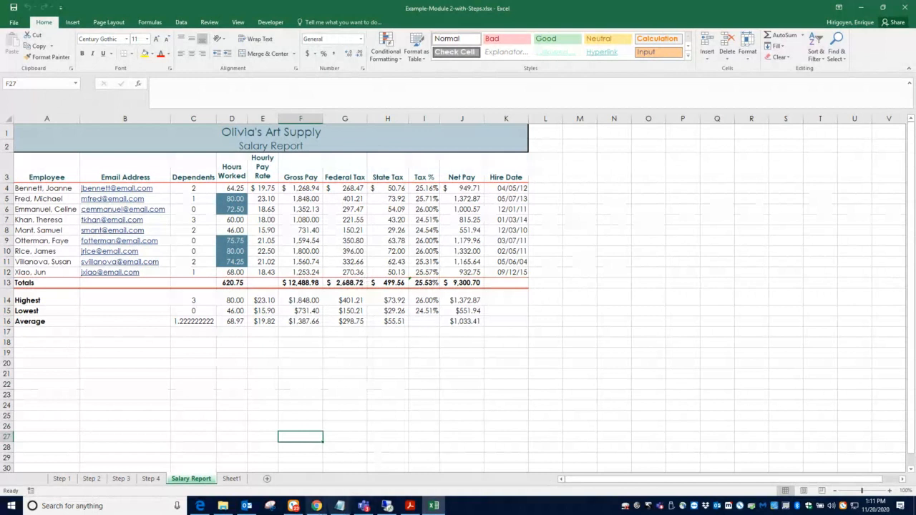
Switch to Chrome and review the EX-M2-Ex1 assignment instructions in the Week 5 folder of the Blackboard course, leaving the browser minimized
mouse_move(318, 508)
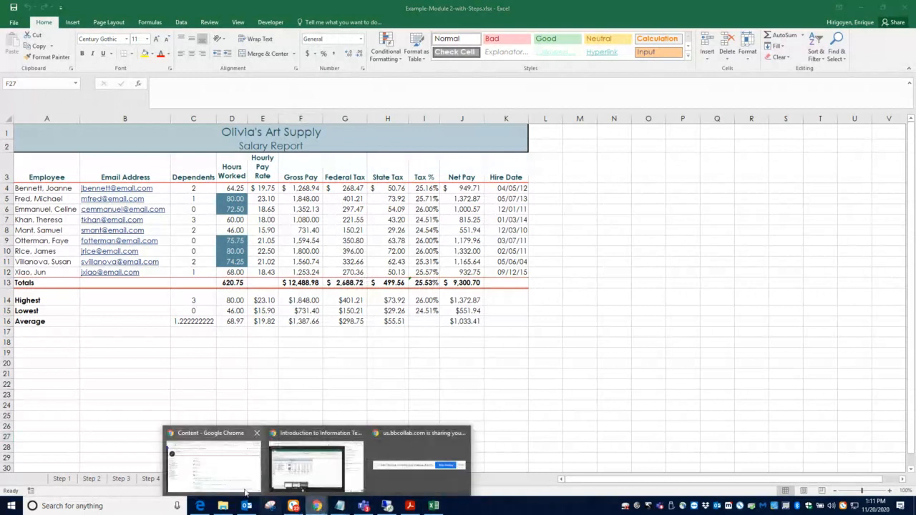
left_click(268, 453)
scroll(287, 436, "down", 5)
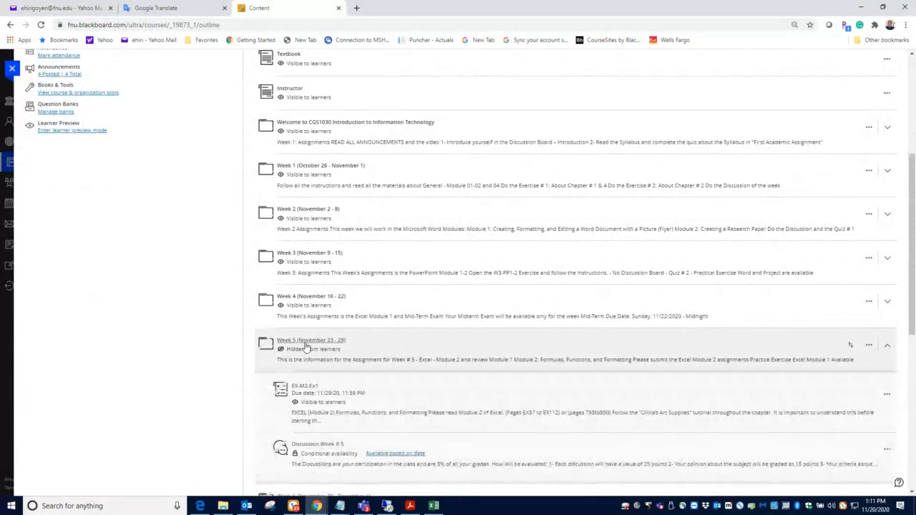
left_click(306, 387)
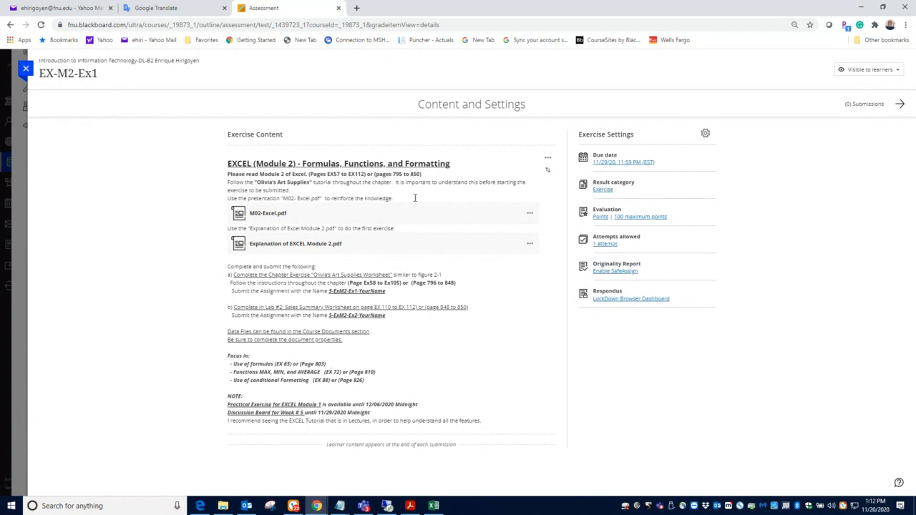
left_click(864, 10)
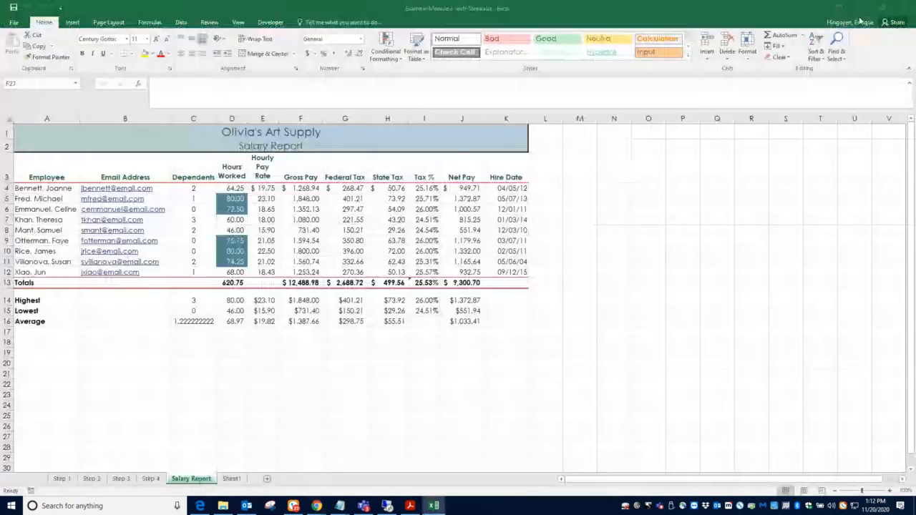
Switch to Acrobat Reader and read M02-with Example.pdf from the spreadsheet creation steps to the slide on entering texts, highlighting the format and chart bullets
left_click(411, 507)
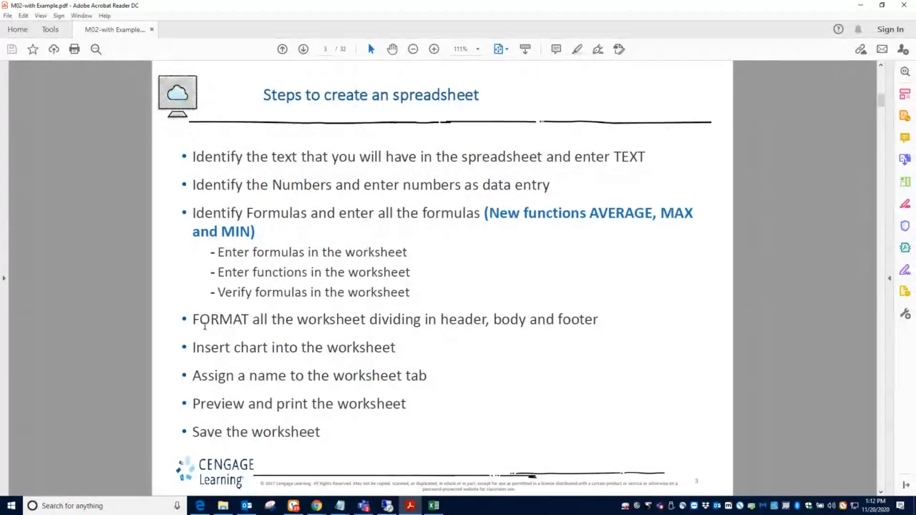
left_click_drag(192, 319, 584, 322)
left_click(476, 323)
left_click_drag(195, 347, 397, 351)
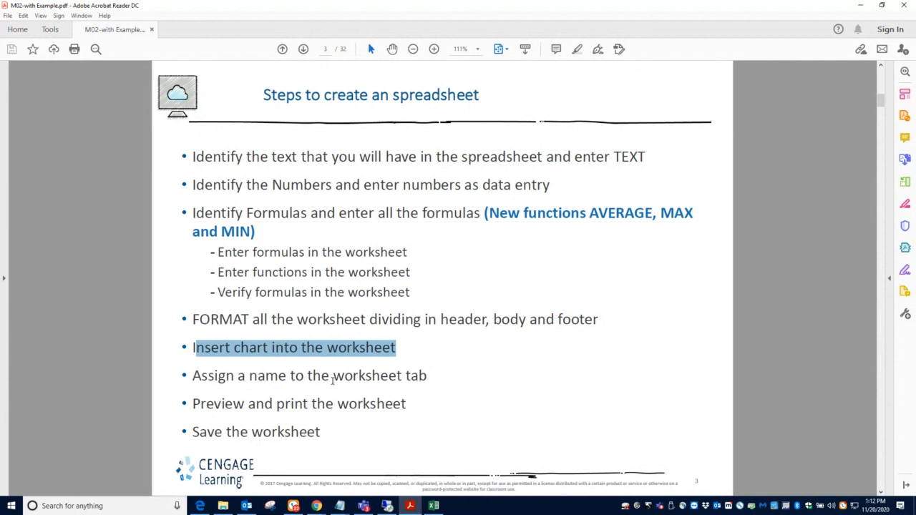
scroll(333, 381, "down", 1)
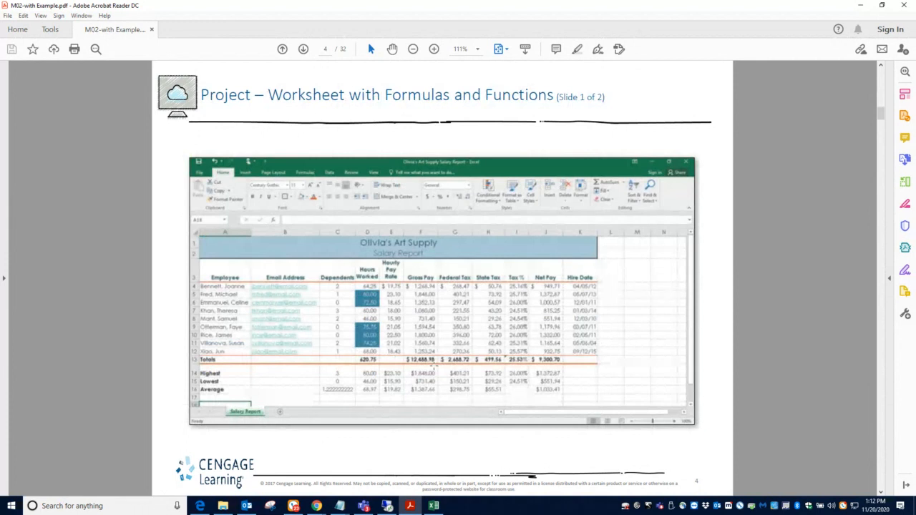
scroll(433, 365, "down", 1)
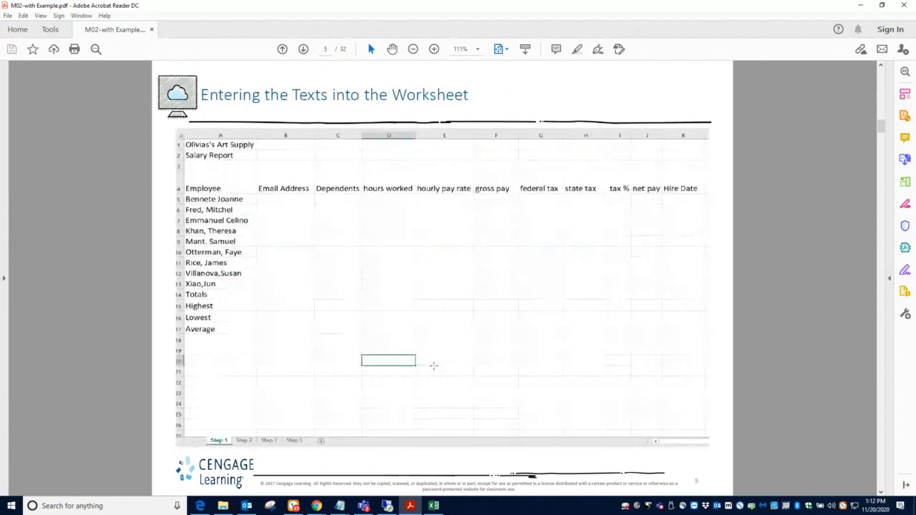
Switch to Excel and examine the title, subtitle and Employee heading in cells A1 to A3 of the Step 1 sheet
left_click(434, 506)
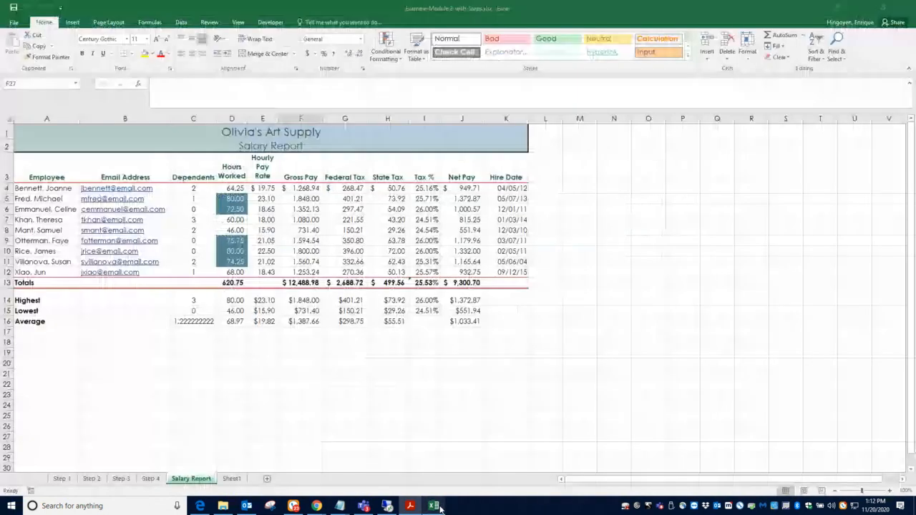
left_click(61, 478)
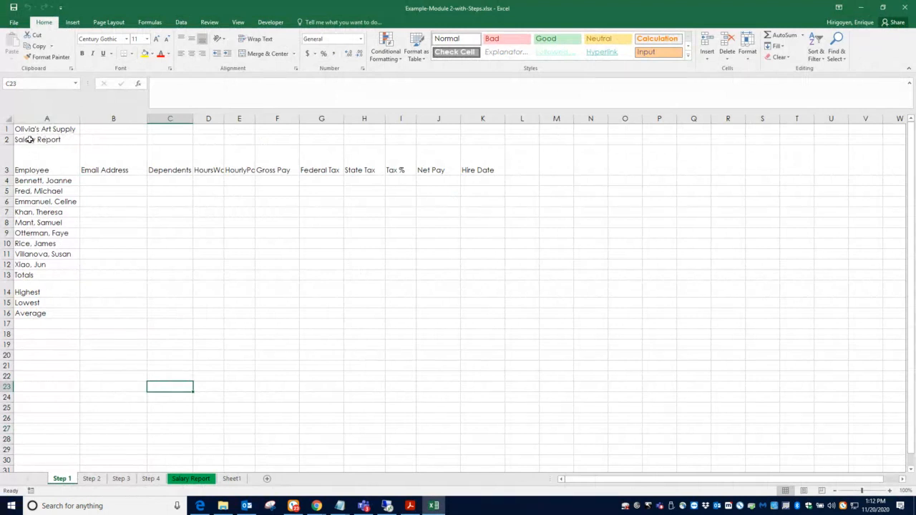
left_click(54, 129)
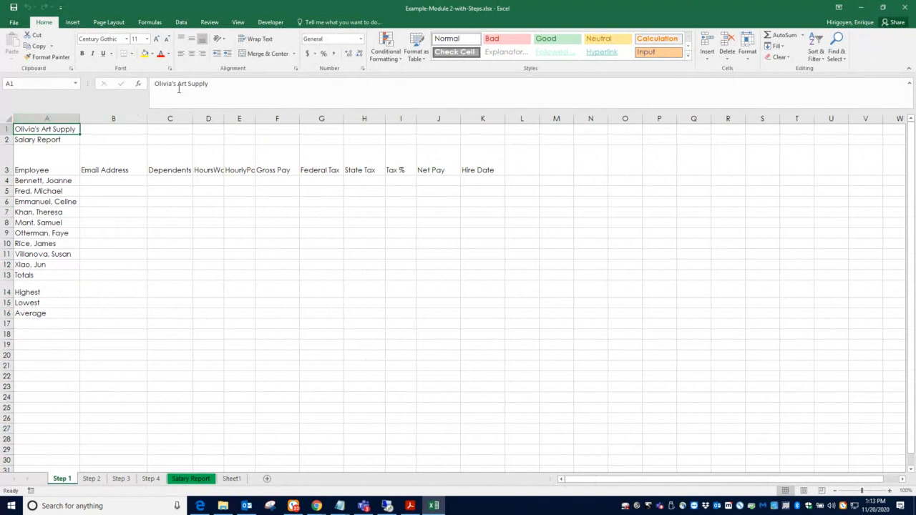
left_click(50, 141)
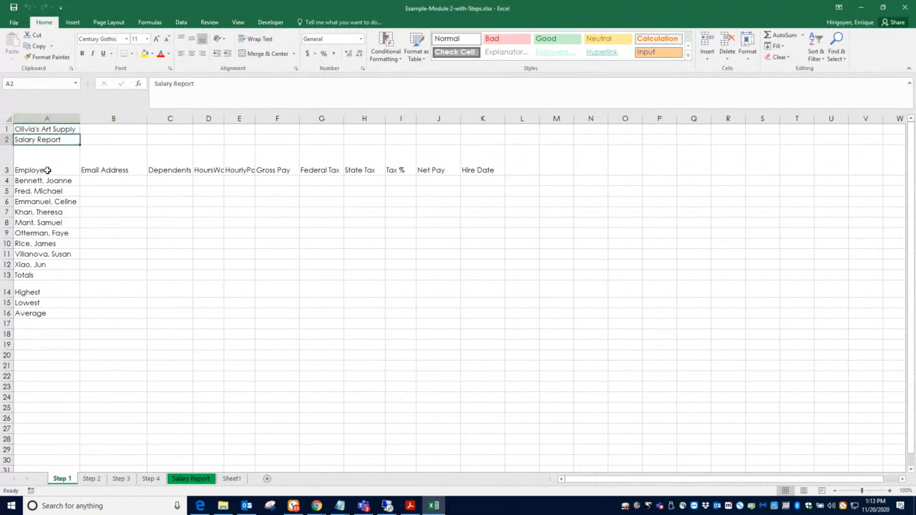
left_click(47, 171)
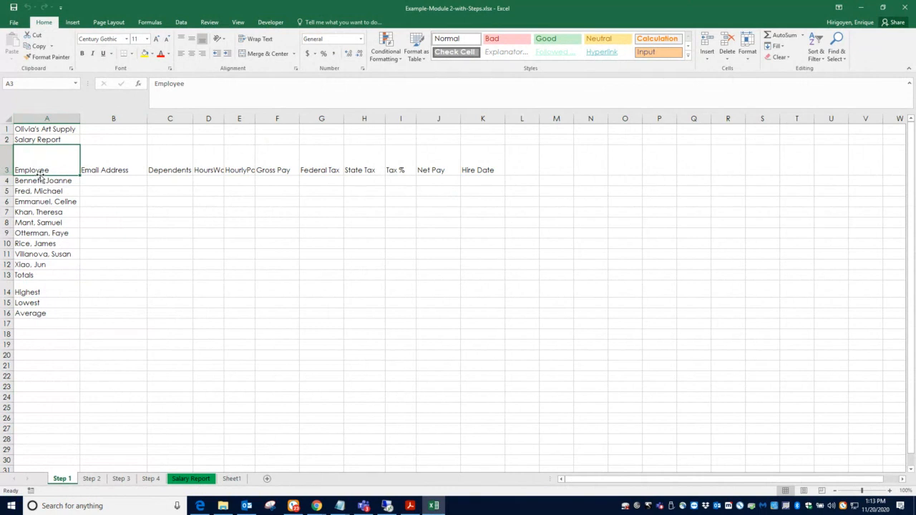
Examine each column heading in row 3 of the Step 1 sheet, from Email Address through Hire Date
left_click(118, 119)
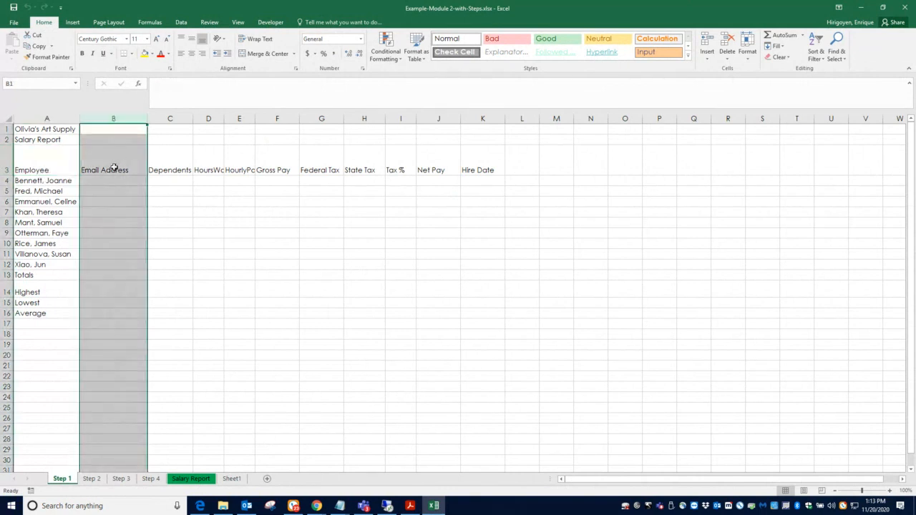
left_click(115, 170)
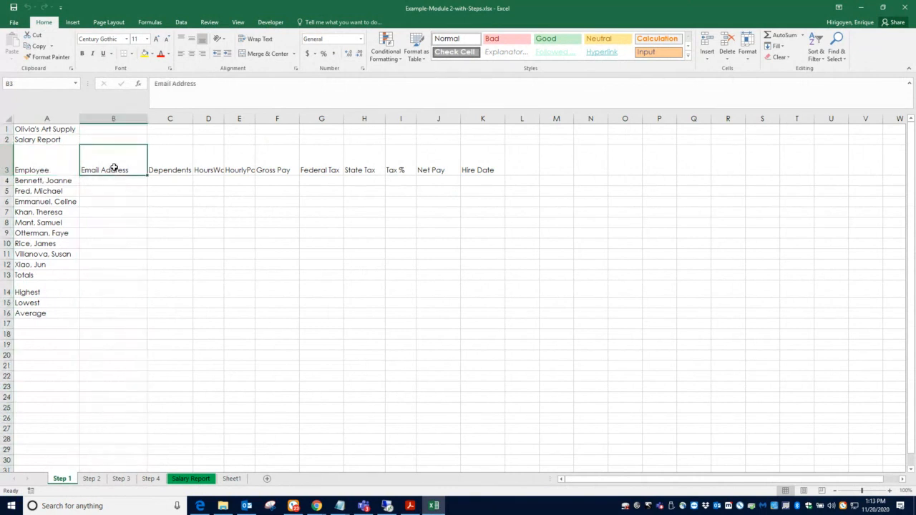
left_click(167, 164)
left_click(204, 169)
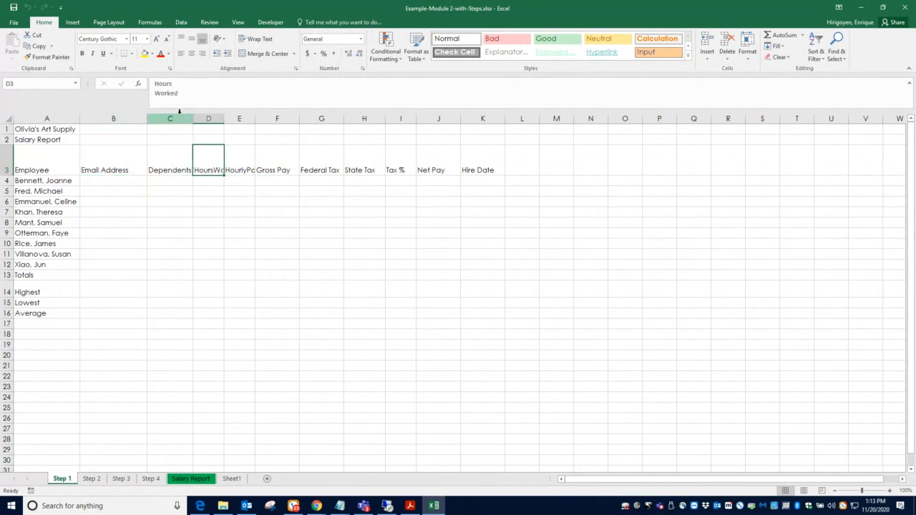
left_click(239, 162)
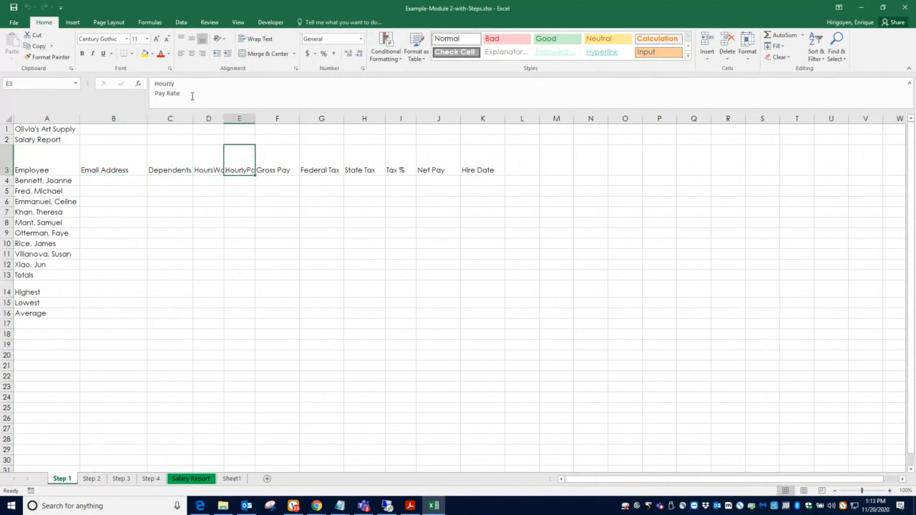
left_click(278, 166)
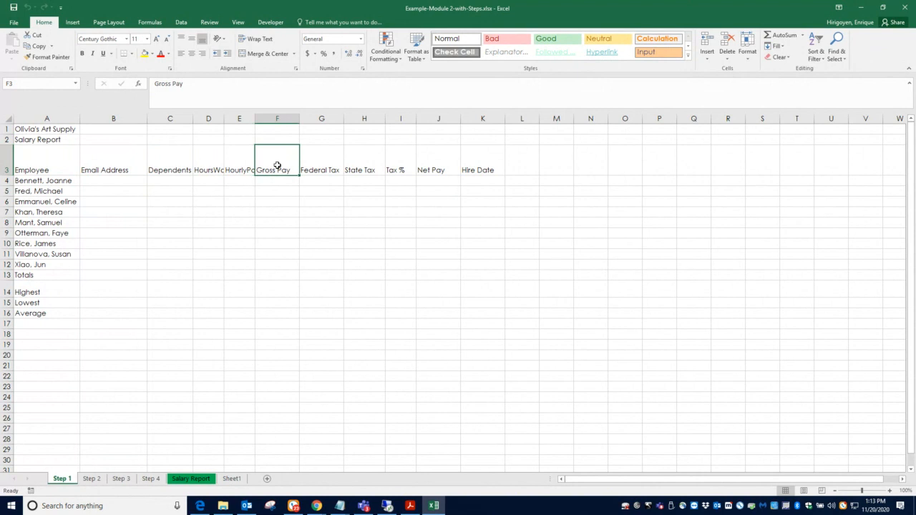
left_click(337, 171)
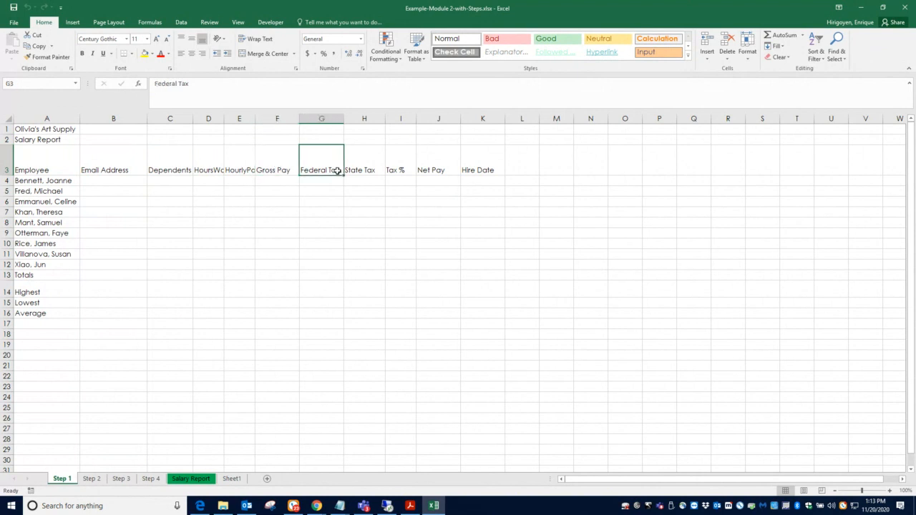
left_click(376, 172)
left_click(407, 170)
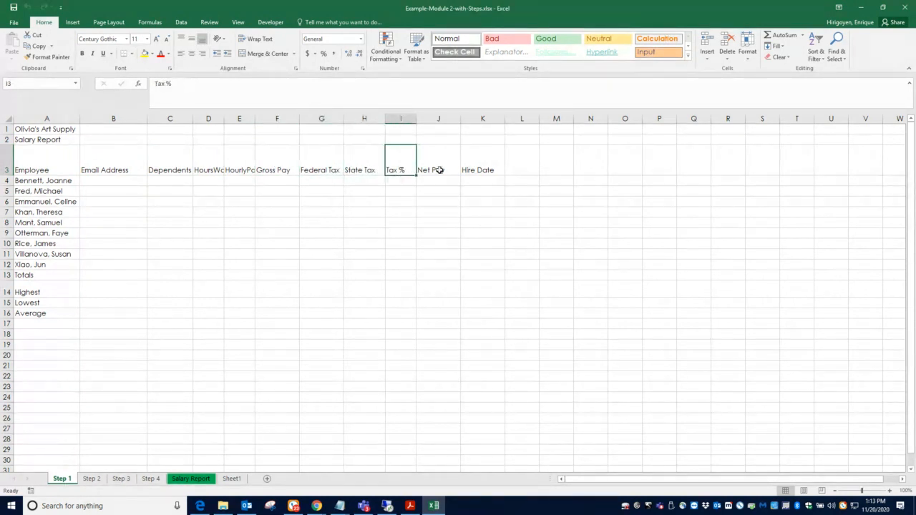
left_click(439, 169)
left_click(477, 169)
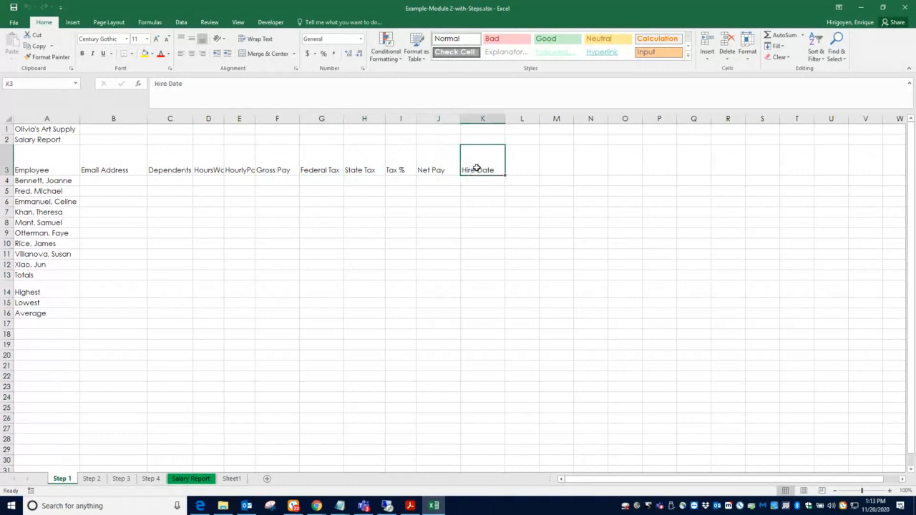
Recheck the row 3 headings from Email Address to Gross Pay, ending on the full text of the two-line Hourly Pay Rate heading in E3
left_click(112, 151)
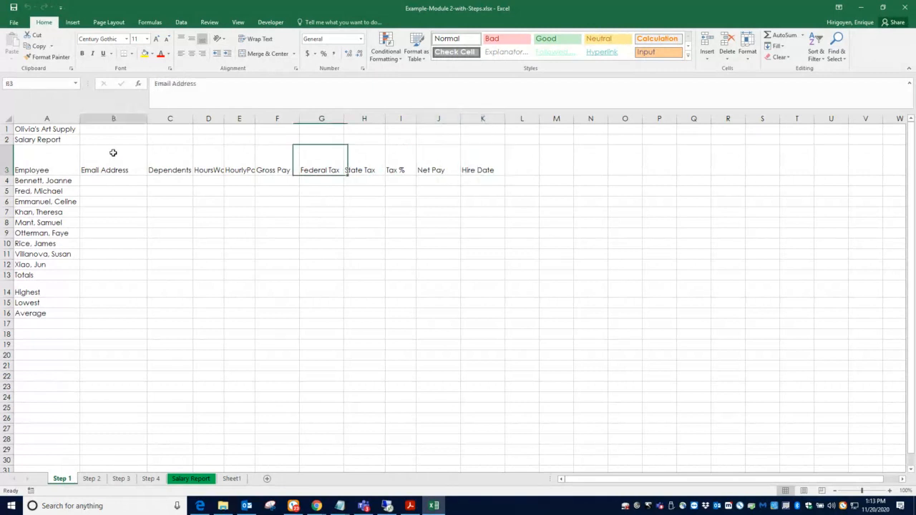
left_click(176, 161)
left_click(215, 159)
left_click(241, 157)
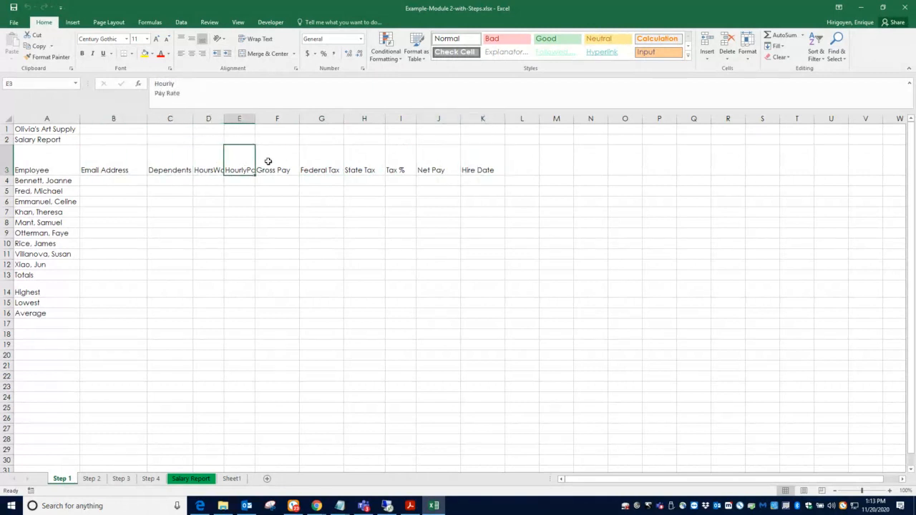
left_click(268, 160)
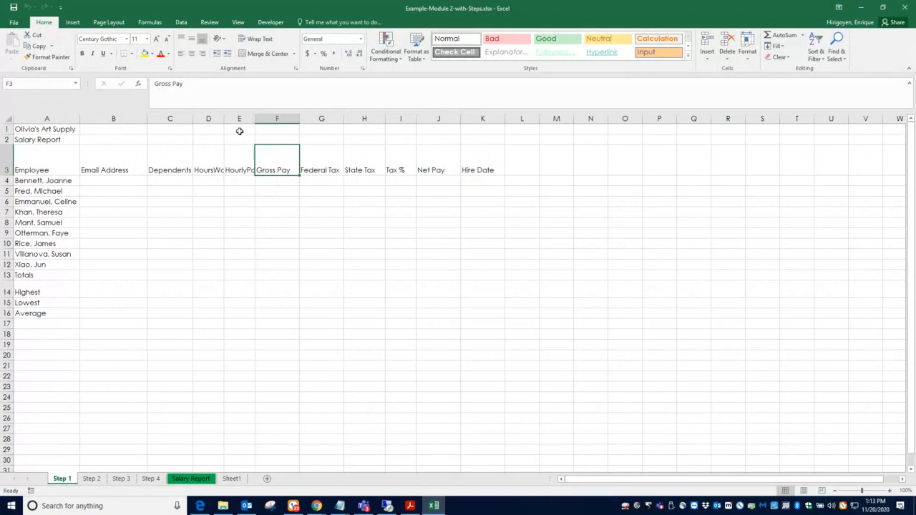
left_click(240, 158)
left_click(261, 163)
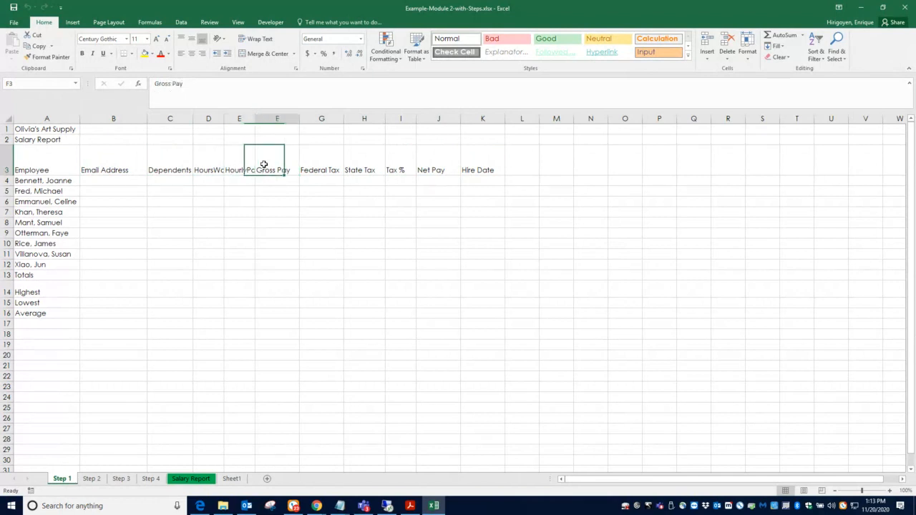
left_click(240, 163)
left_click(258, 160)
left_click(244, 166)
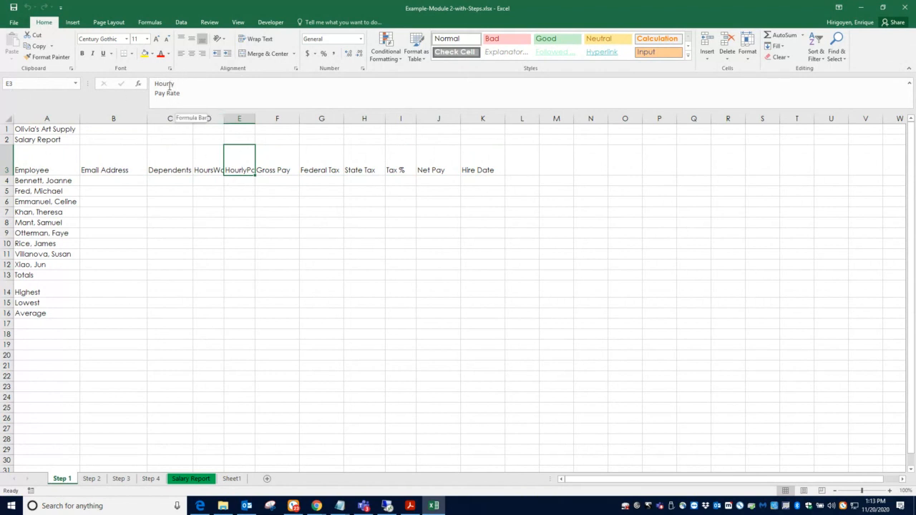
Check which row 1 cell holds the Olivia's Art Supply title by comparing A1 with E1
left_click(44, 129)
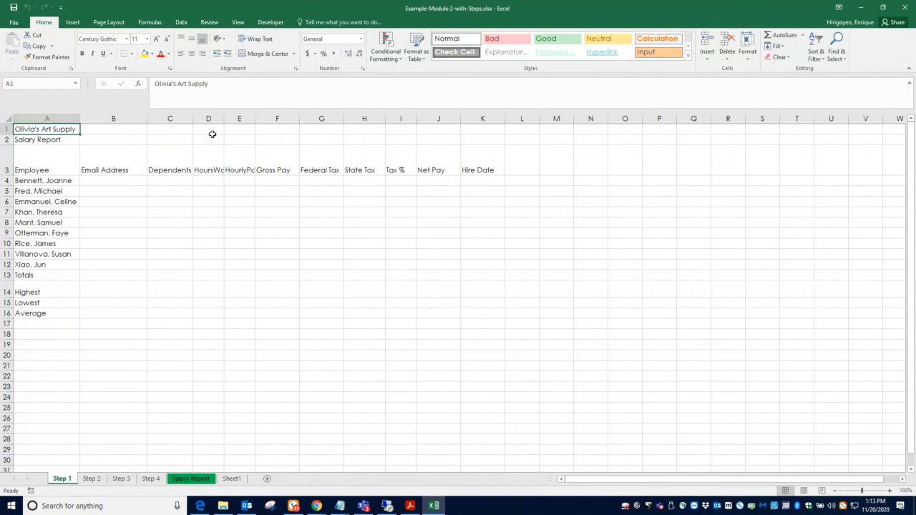
left_click(241, 130)
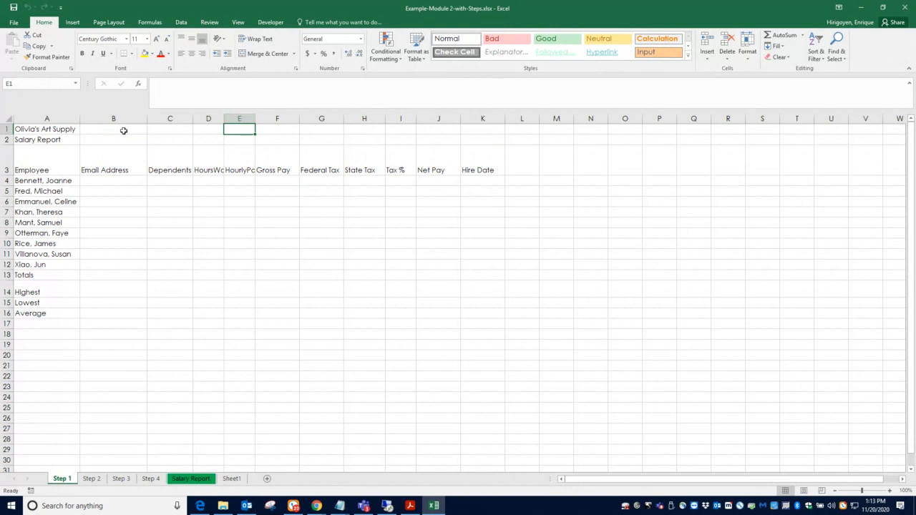
left_click(63, 130)
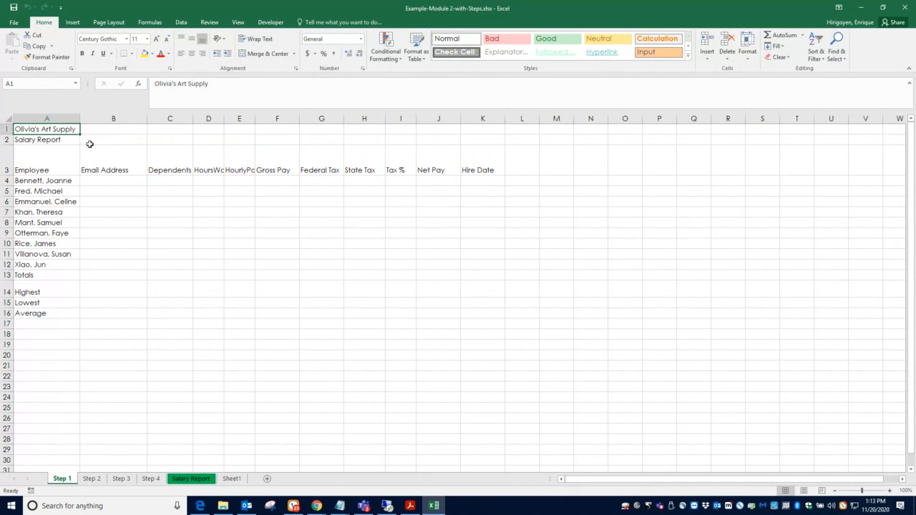
Examine the row labels in column A: the employee names in A4:A12, Totals, Highest, Lowest and Average
left_click_drag(52, 183, 55, 264)
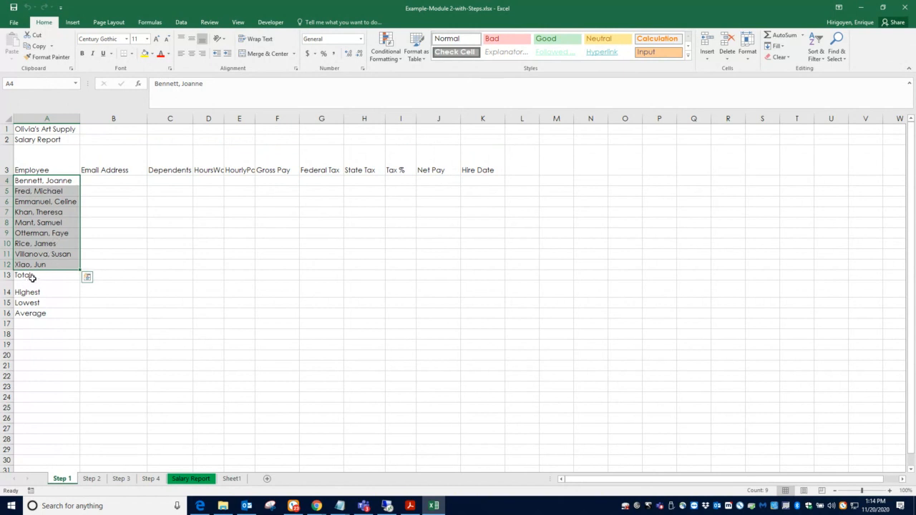
left_click(32, 277)
left_click(40, 293)
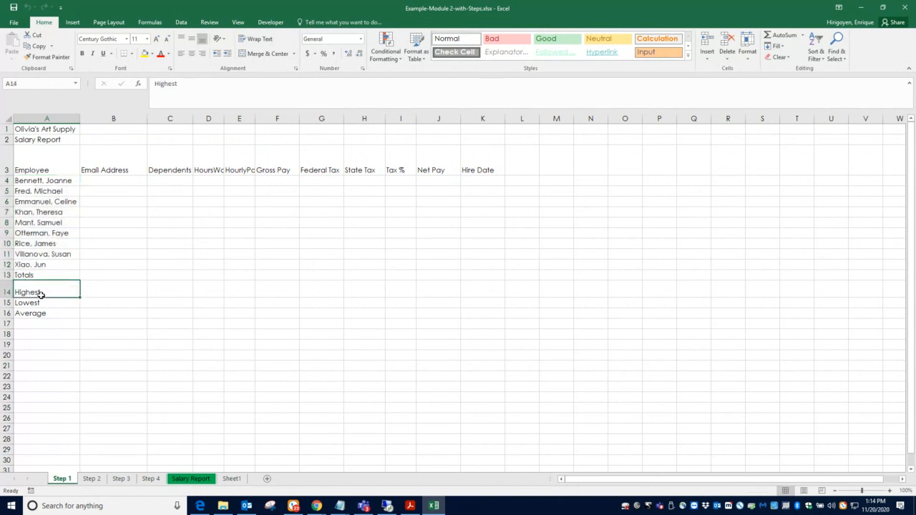
left_click(37, 302)
left_click(35, 313)
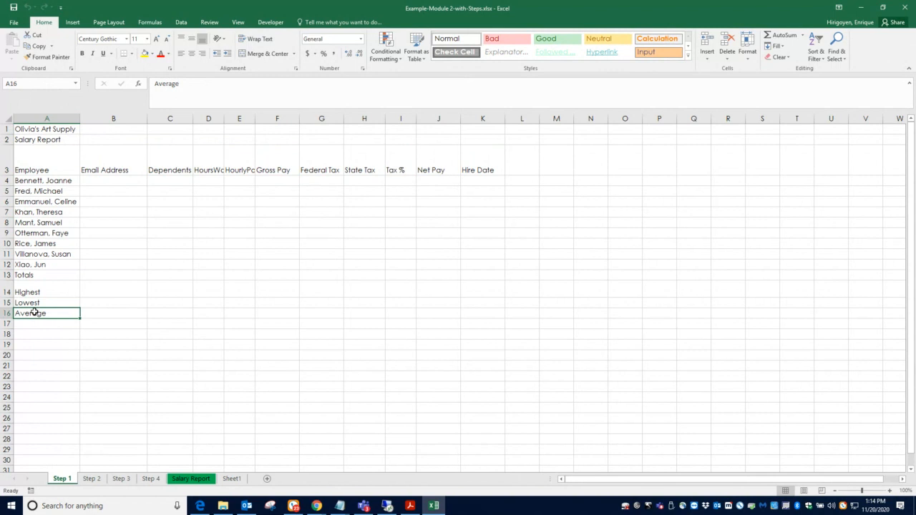
Compare the Email Address range B4:B12 on the Step 1 sheet with the same range on the Step 2 sheet
left_click(114, 180)
left_click_drag(115, 180, 112, 268)
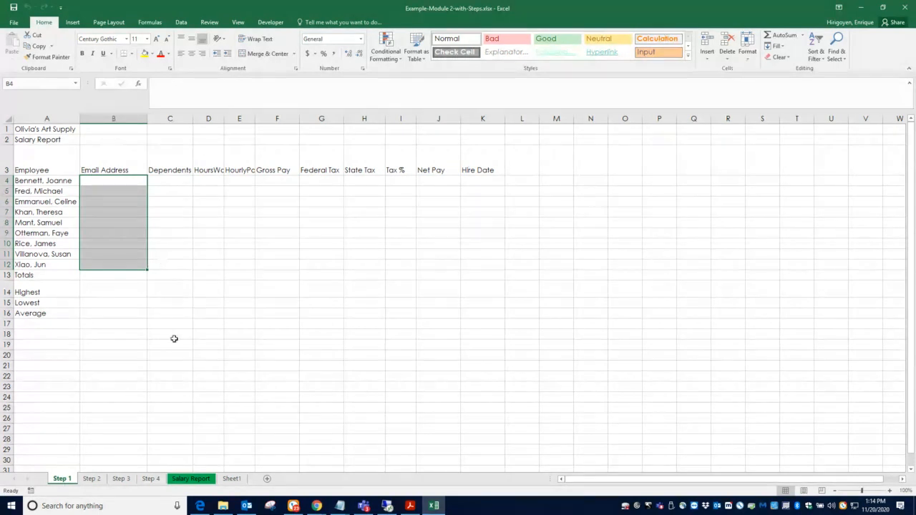
left_click(93, 479)
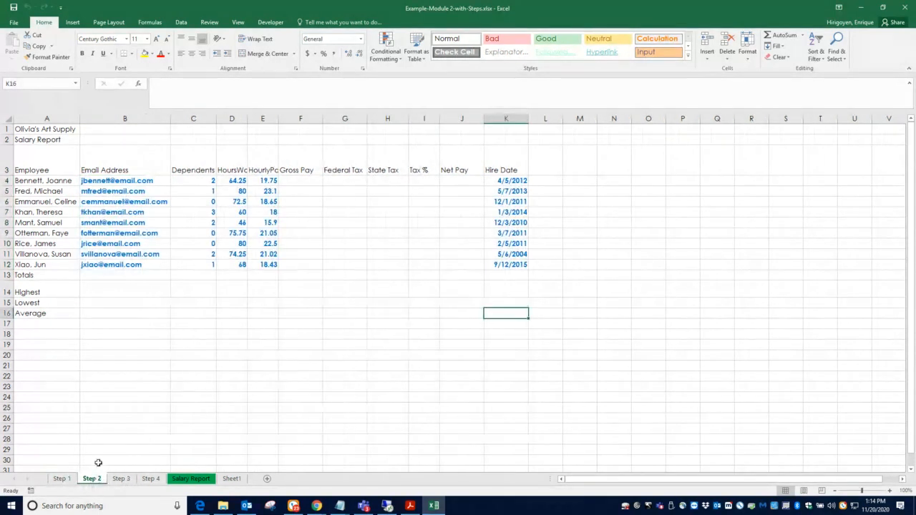
left_click_drag(133, 183, 122, 267)
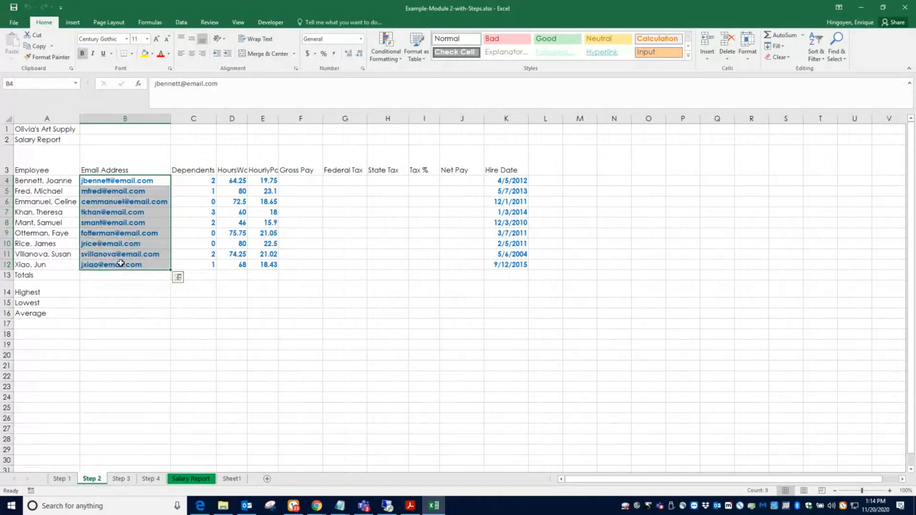
Copy the Email Address range B4:B12 from the Step 2 sheet into the same range on the Step 1 sheet
key("ctrl+c")
left_click(63, 479)
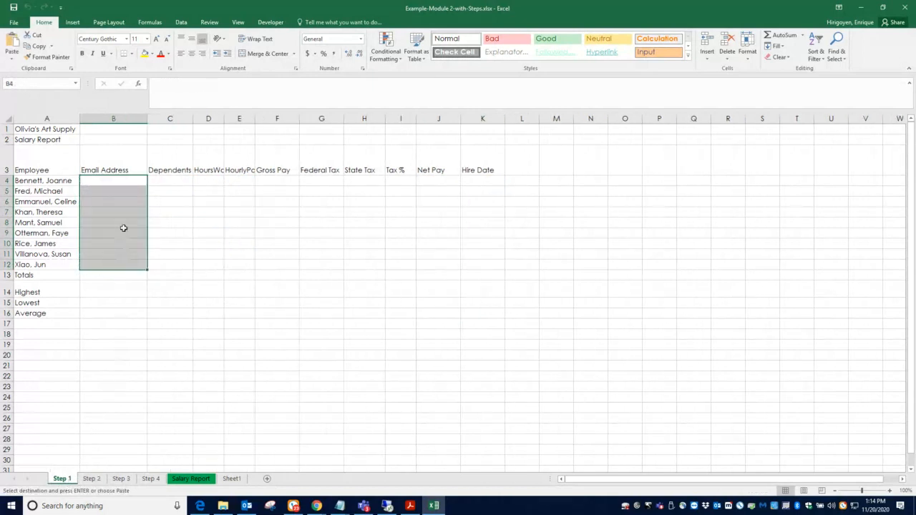
left_click(119, 180)
key("ctrl+v")
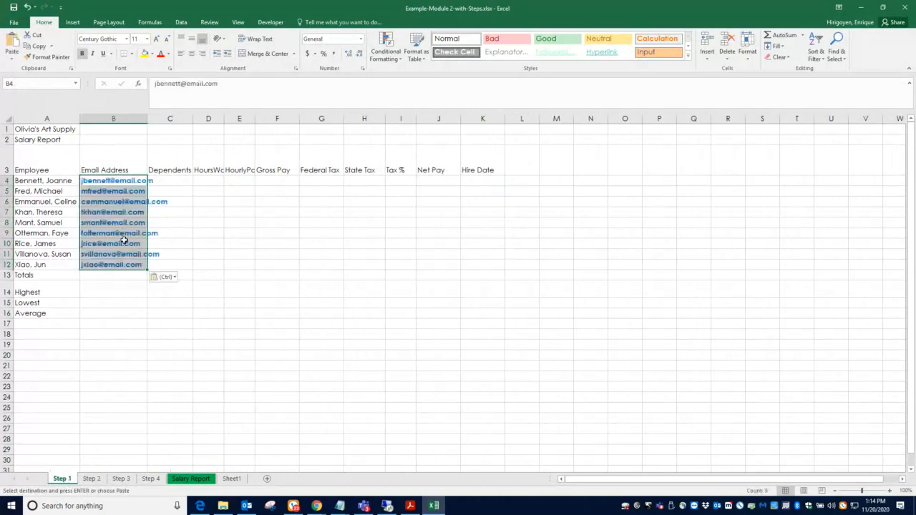
Widen column B on the Step 1 sheet so the longest email address fits within the column
left_click(119, 322)
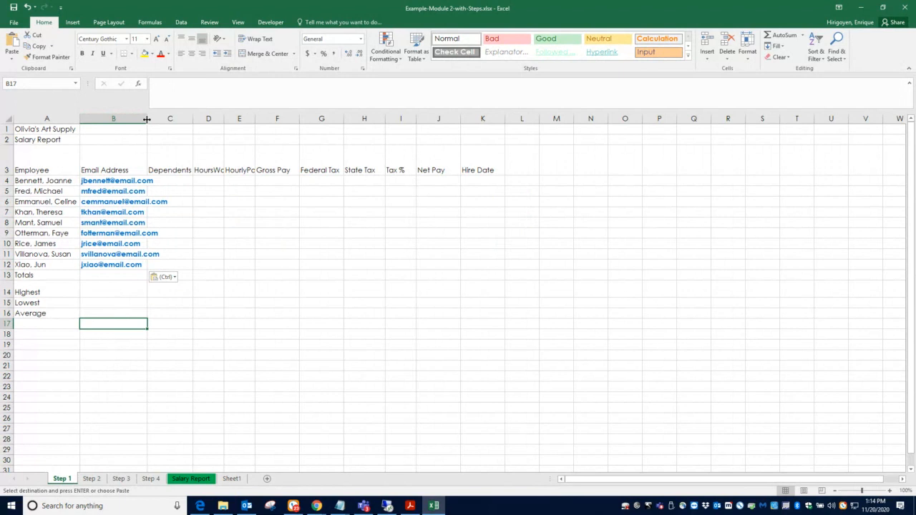
left_click_drag(147, 119, 175, 123)
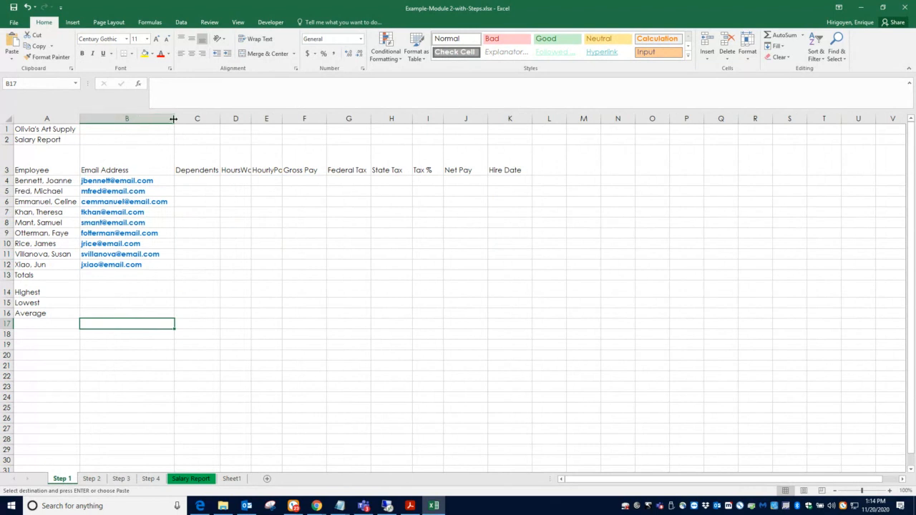
left_click_drag(145, 120, 179, 128)
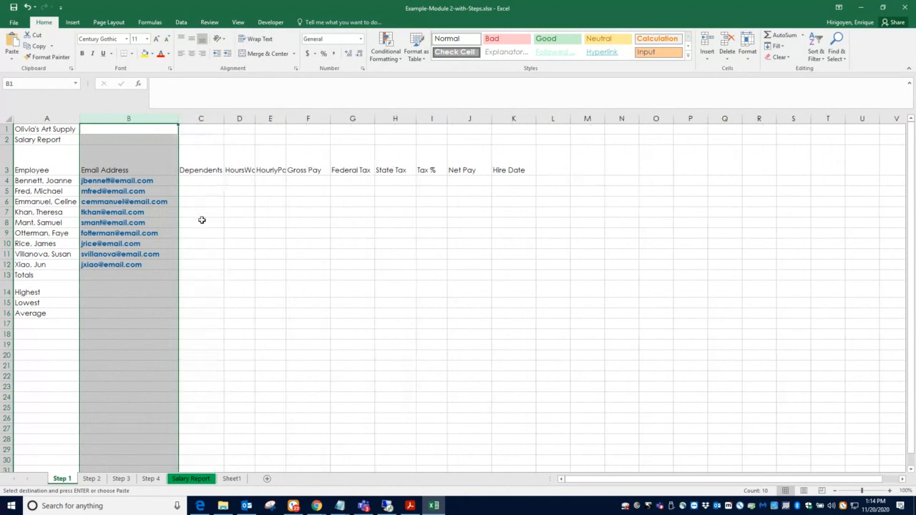
left_click(160, 290)
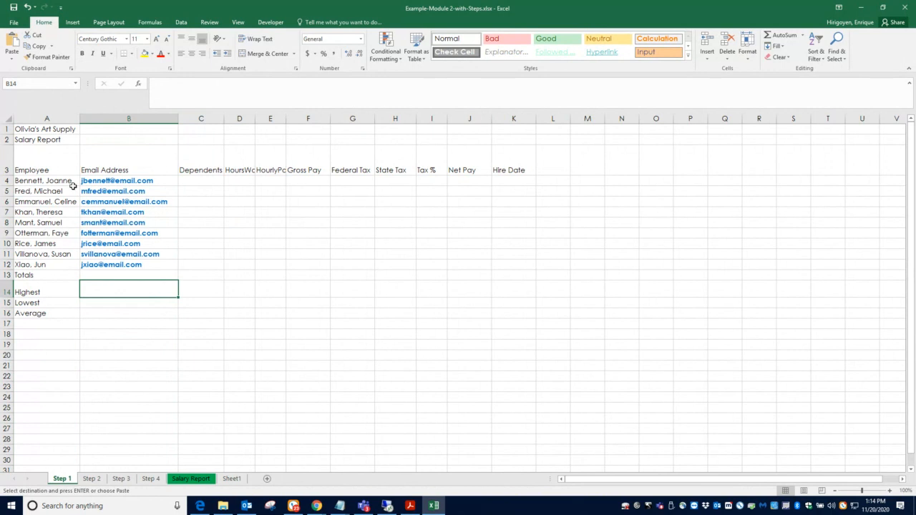
Return to the Step 2 sheet and release the copied Email Address range
left_click(91, 479)
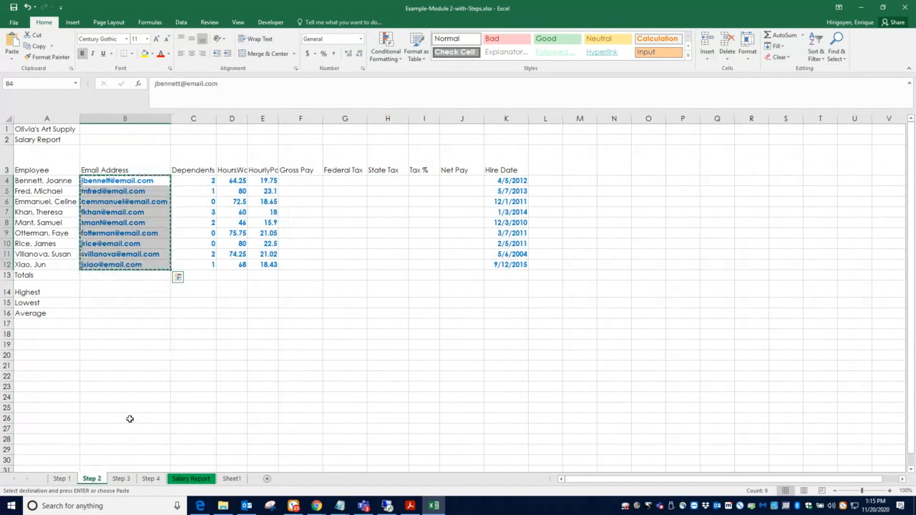
left_click(129, 380)
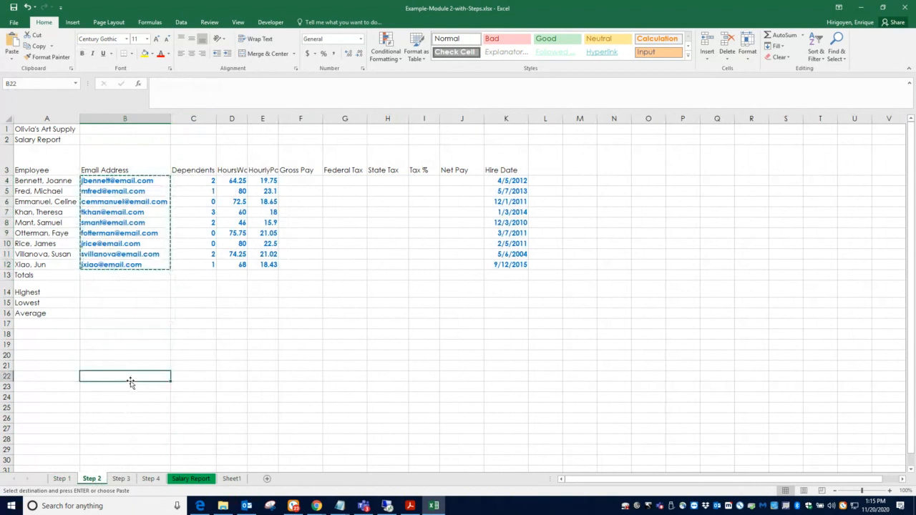
key("Escape")
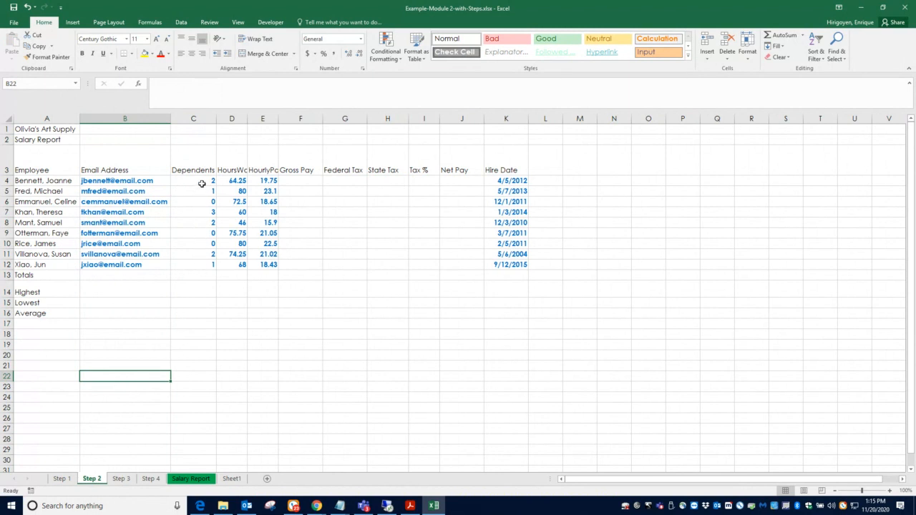
Examine the Dependents, Hours Worked and Hourly Pay Rate values in C4:E12, including the full Hourly Pay Rate heading in E3
left_click_drag(202, 184, 206, 264)
left_click_drag(242, 182, 240, 267)
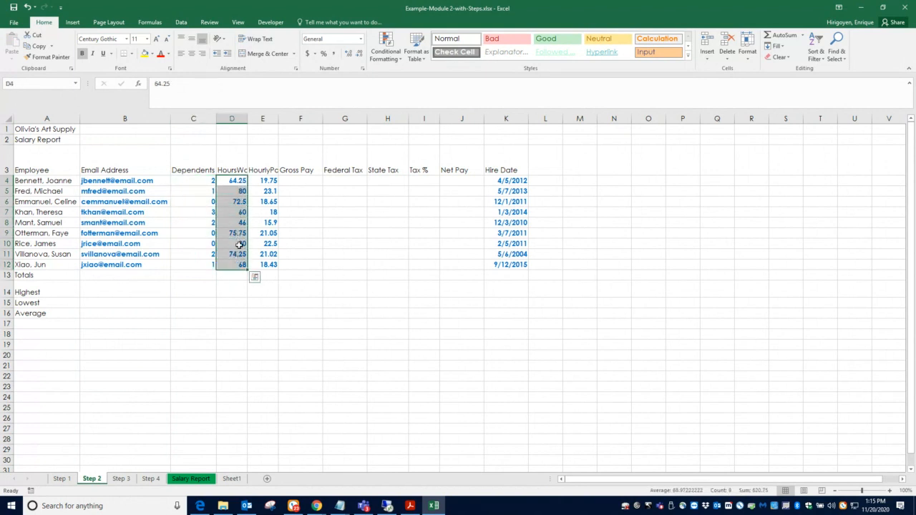
left_click(236, 182)
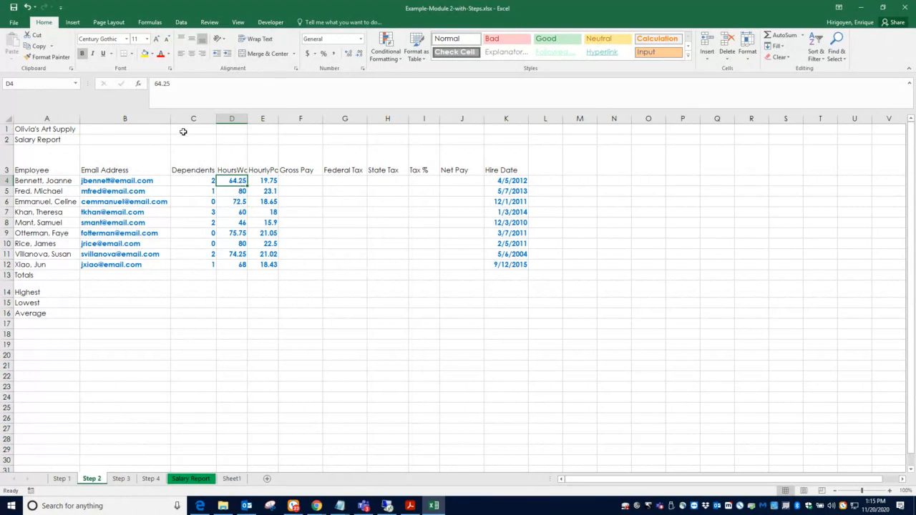
left_click(241, 191)
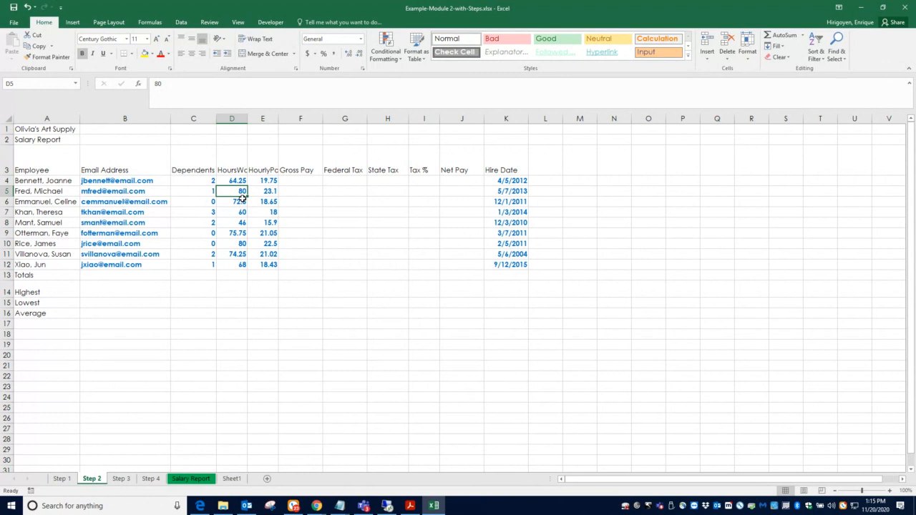
left_click(241, 212)
left_click(242, 234)
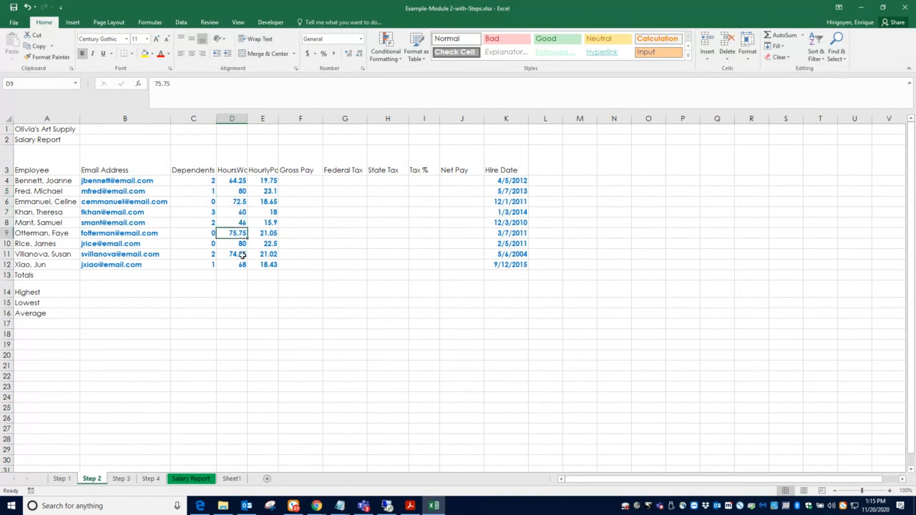
left_click(242, 257)
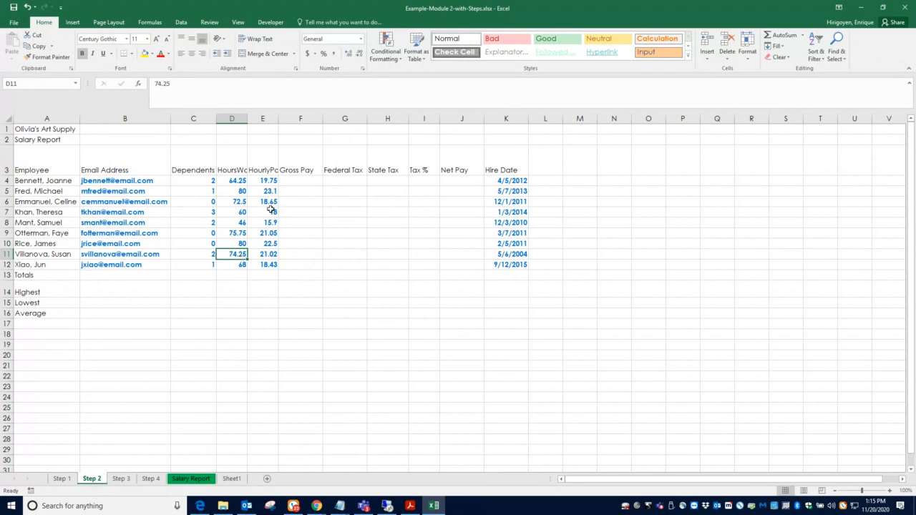
left_click(267, 181)
left_click(270, 170)
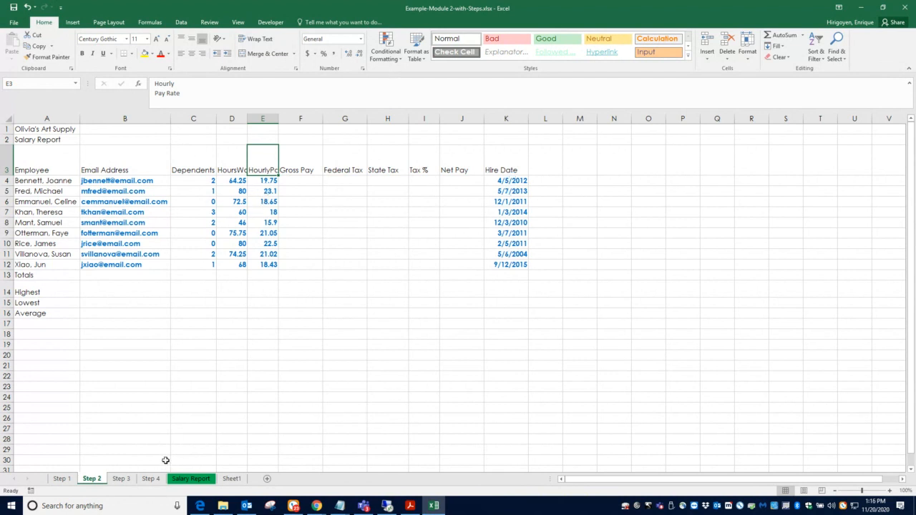
Compare the calculated Step 3 sheet with the formatted Step 4 sheet, and return to the Step 2 sheet
left_click(120, 481)
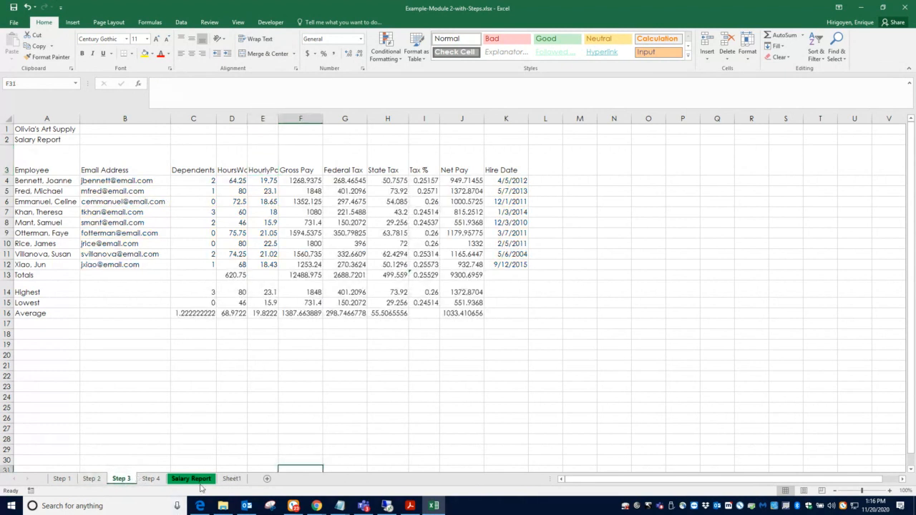
left_click(152, 481)
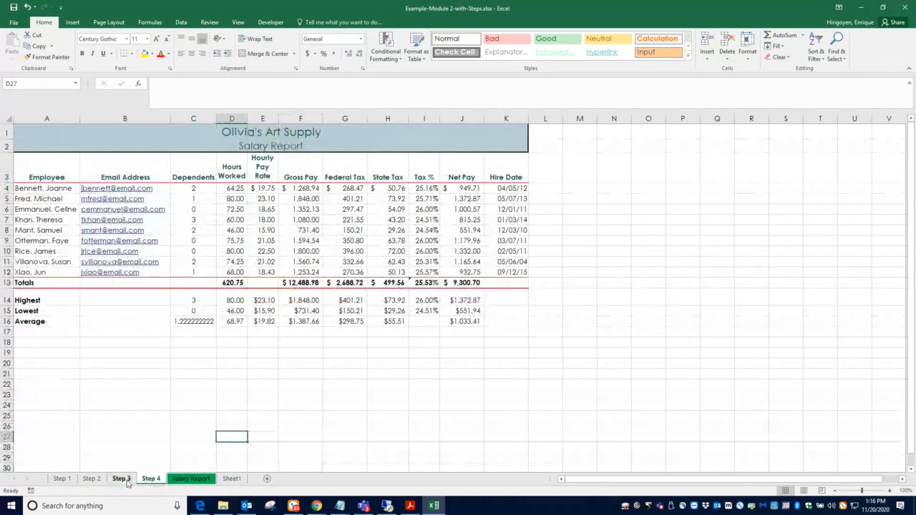
left_click(126, 481)
left_click(92, 479)
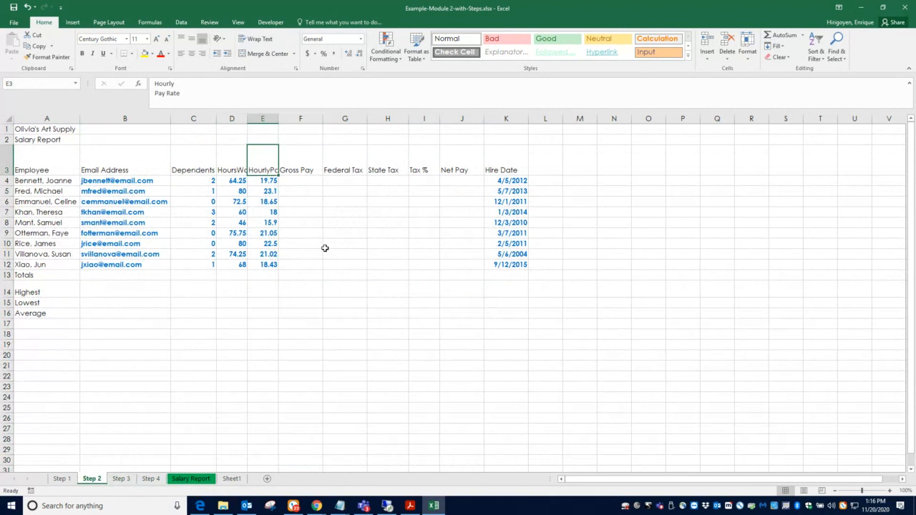
Go over the calculation ranges in rows 4 to 12 for Gross Pay, Federal Tax, State Tax, Tax % and Net Pay, ending at F4
left_click_drag(302, 181, 305, 260)
left_click_drag(352, 181, 352, 263)
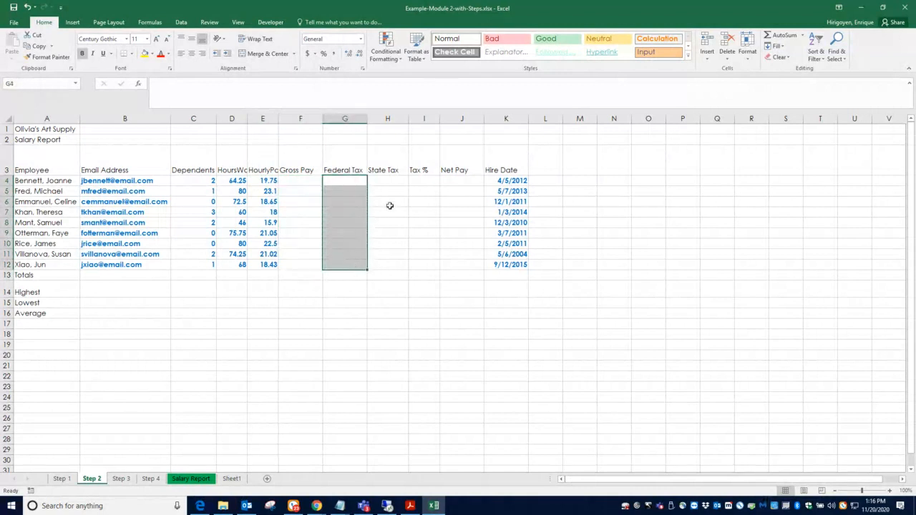
left_click_drag(394, 181, 393, 262)
left_click_drag(424, 181, 426, 261)
left_click_drag(462, 181, 466, 264)
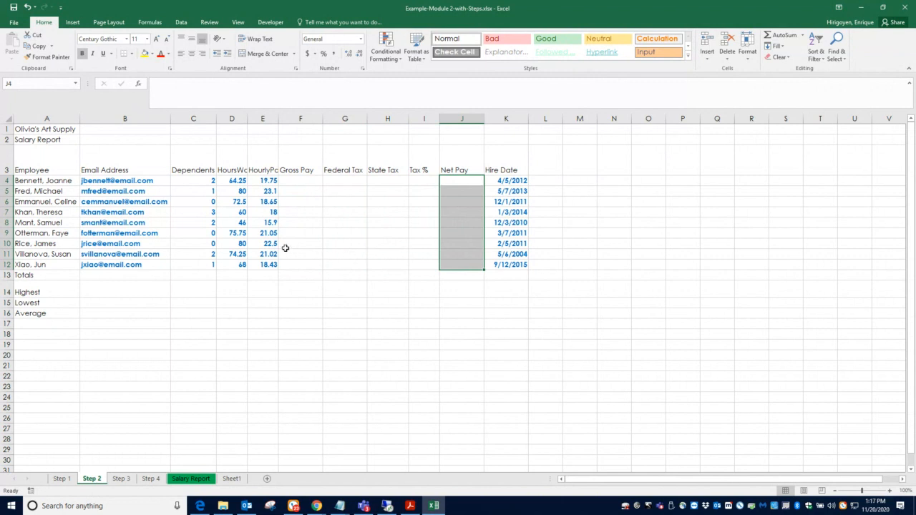
left_click(304, 170)
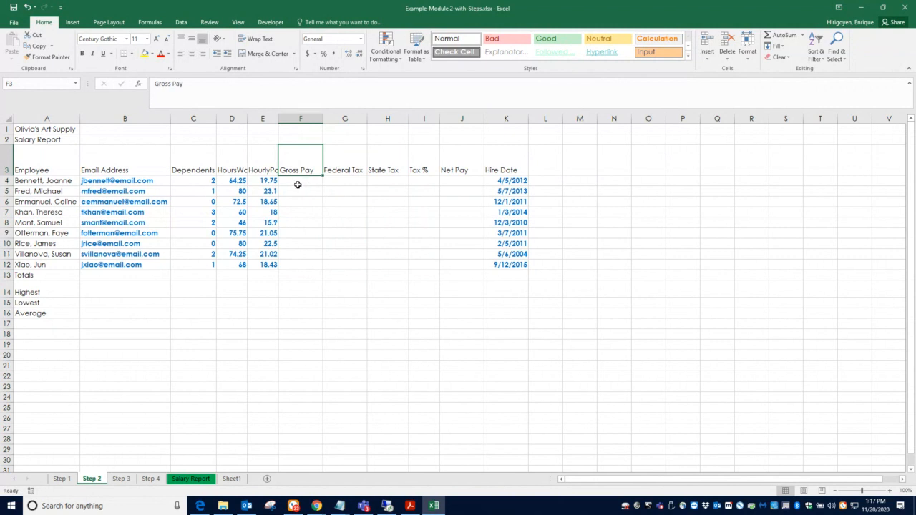
left_click(297, 185)
Switch to the assignment PDF in Acrobat Reader, read the "Formulas of the exercise" page, and return to the Excel workbook
left_click(409, 506)
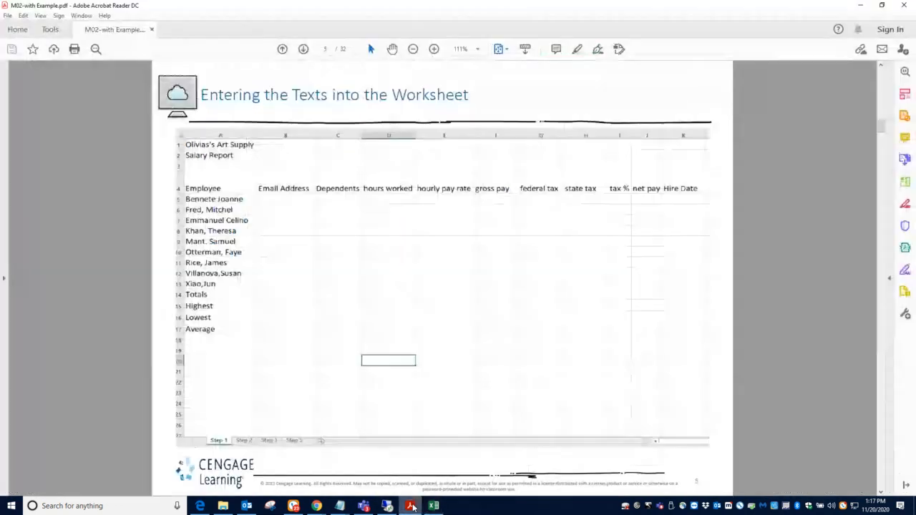
scroll(315, 430, "down", 3)
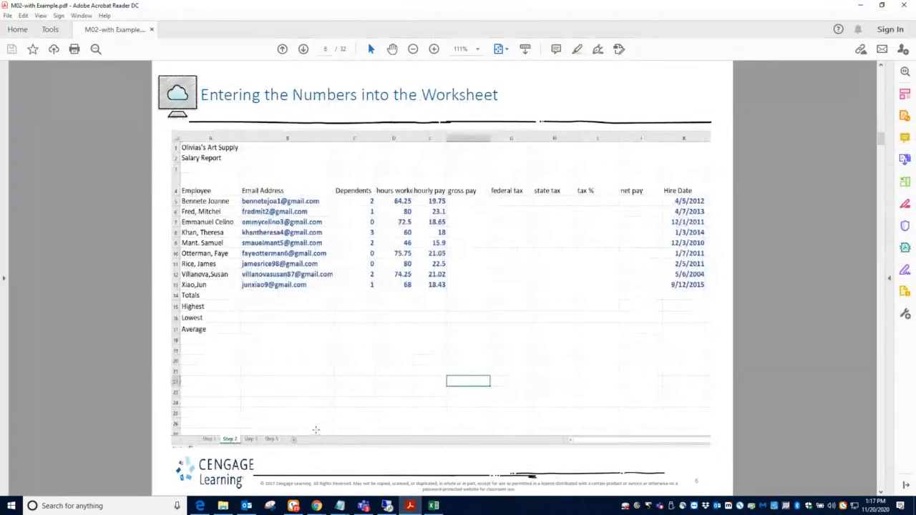
scroll(315, 430, "down", 3)
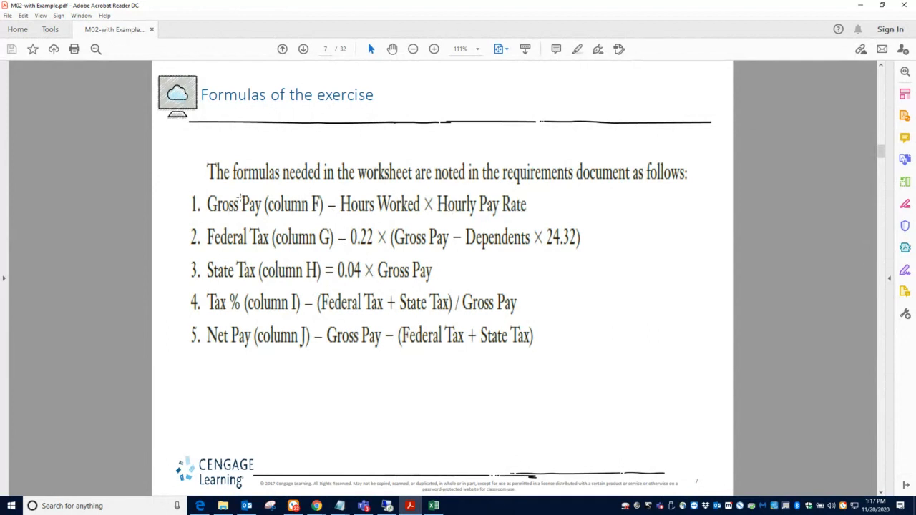
left_click(434, 507)
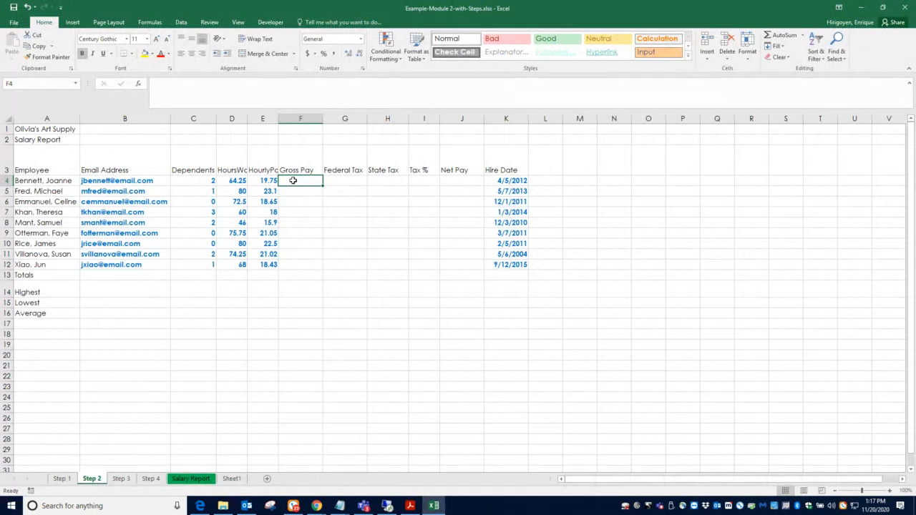
left_click(164, 89)
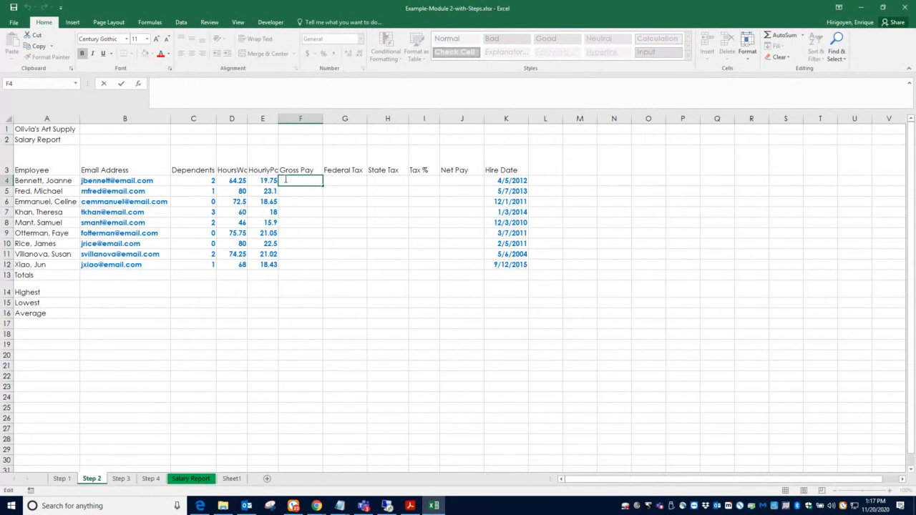
type("=")
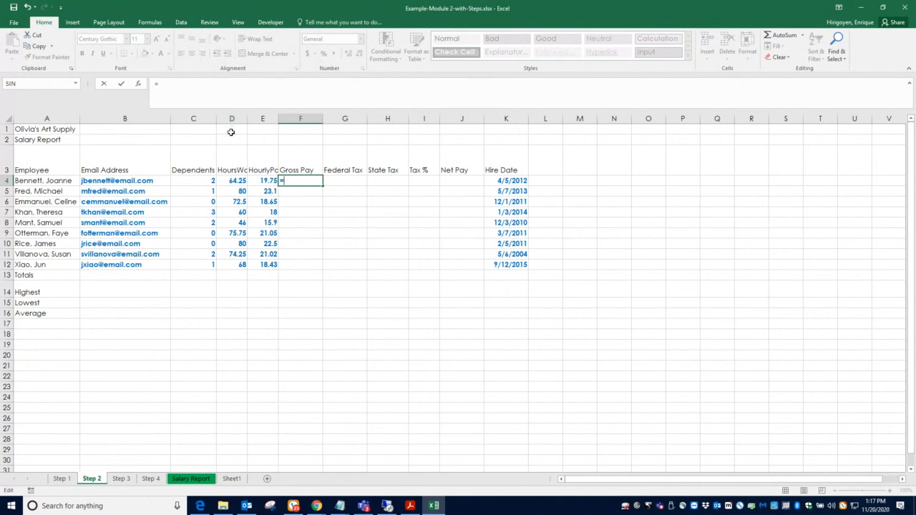
left_click(236, 182)
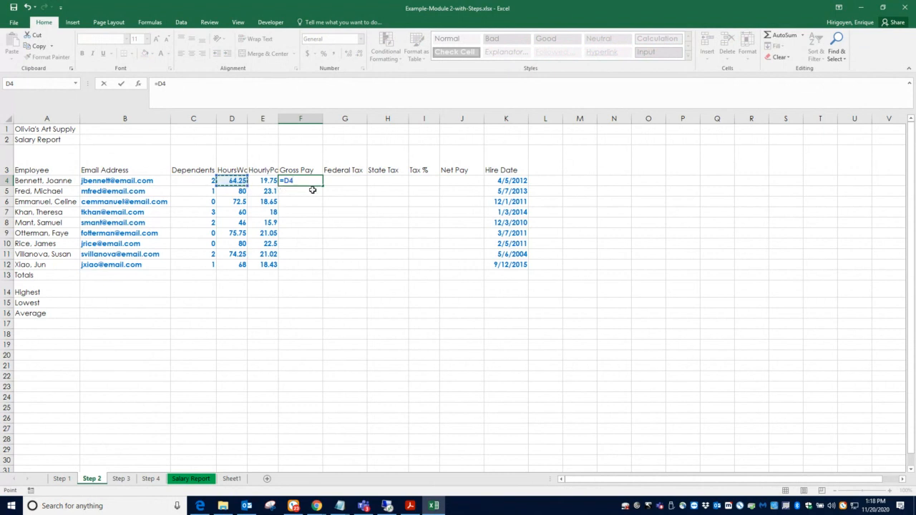
type("*")
left_click(266, 182)
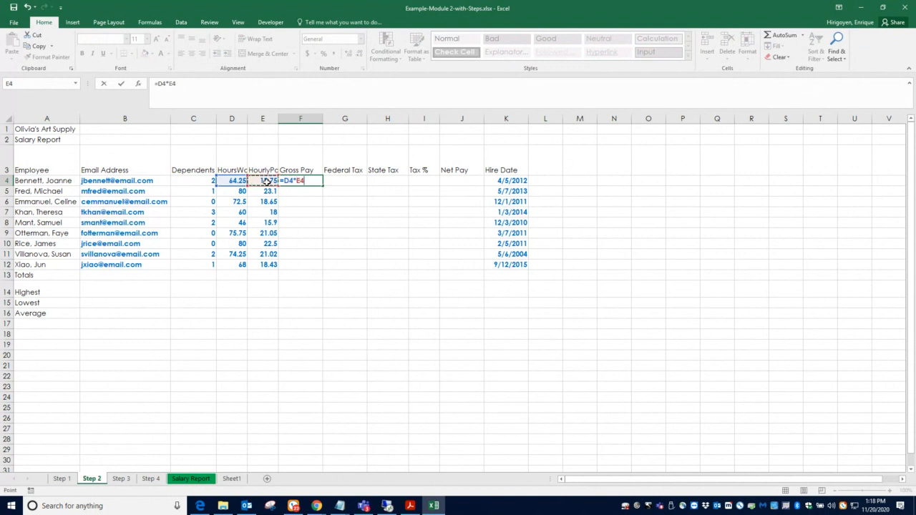
left_click(140, 84)
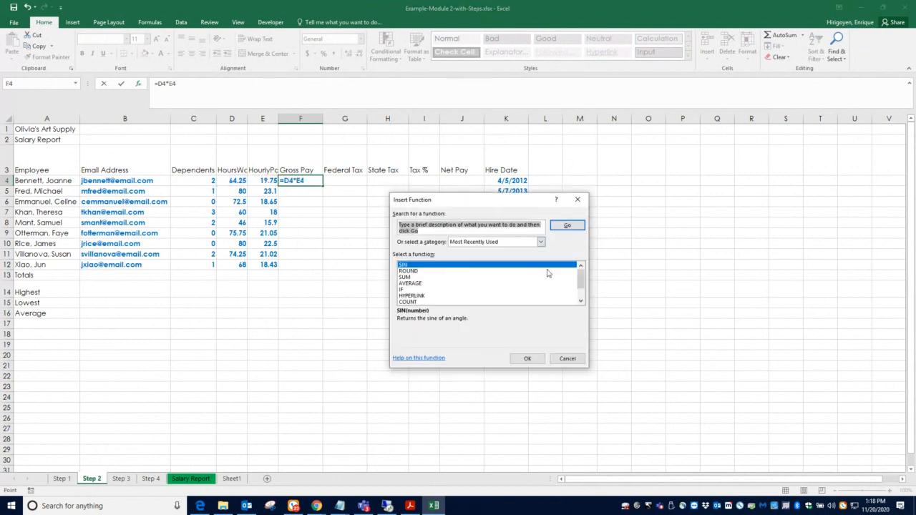
left_click(568, 359)
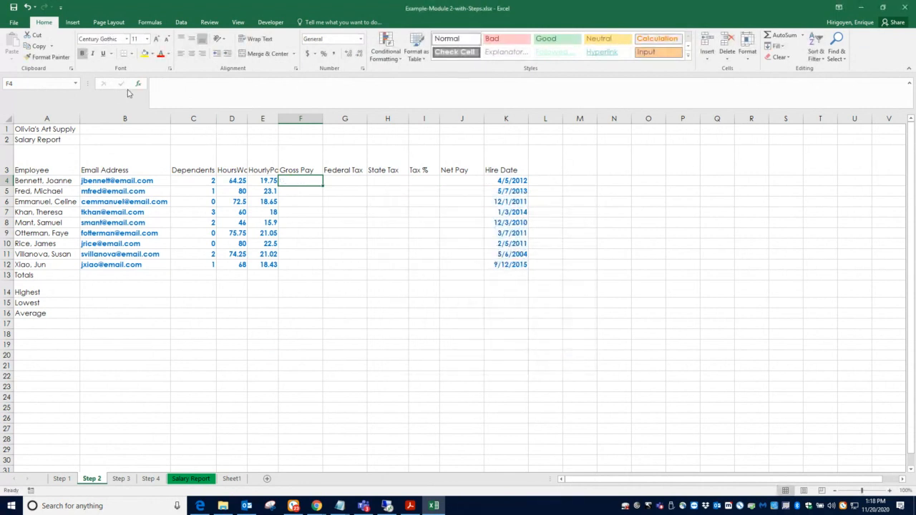
Enter the formula =D4*E4 in F4 to calculate Gross Pay from Hours Worked and Hourly Pay Rate
left_click(268, 181)
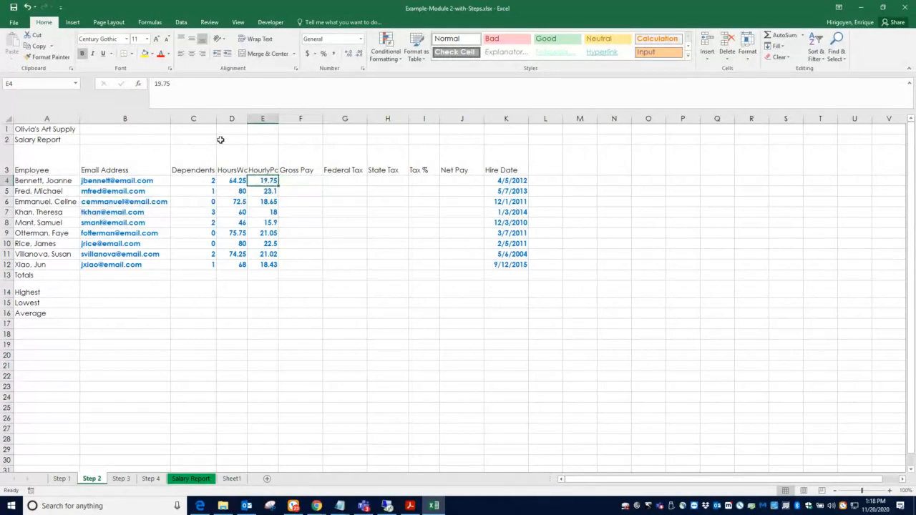
left_click(268, 188)
left_click(272, 180)
left_click(301, 181)
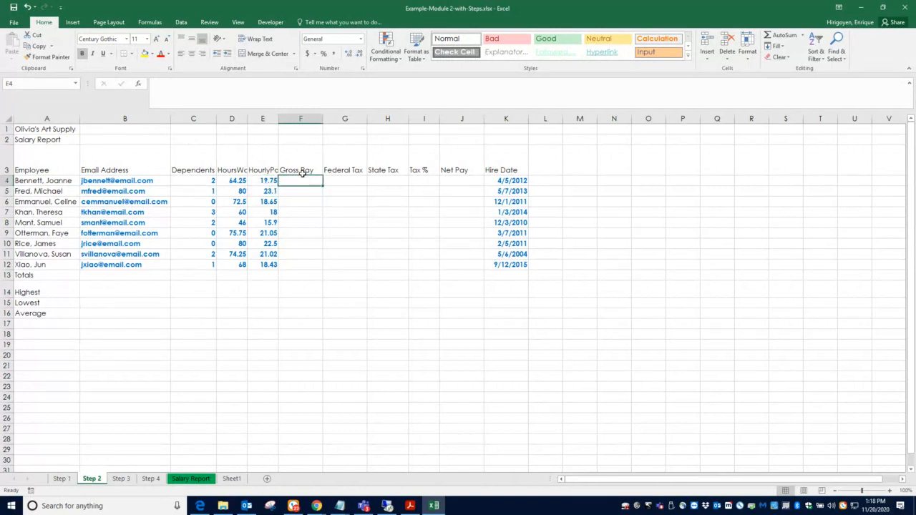
type("=")
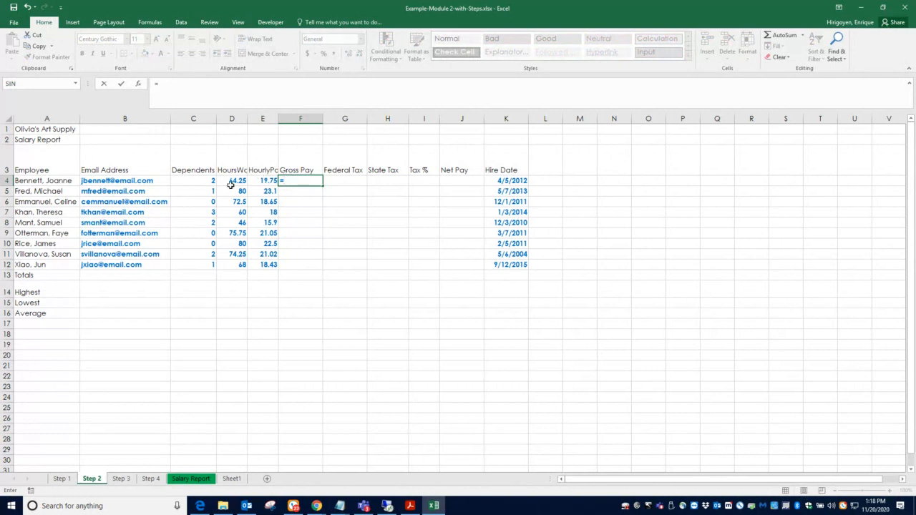
left_click(231, 183)
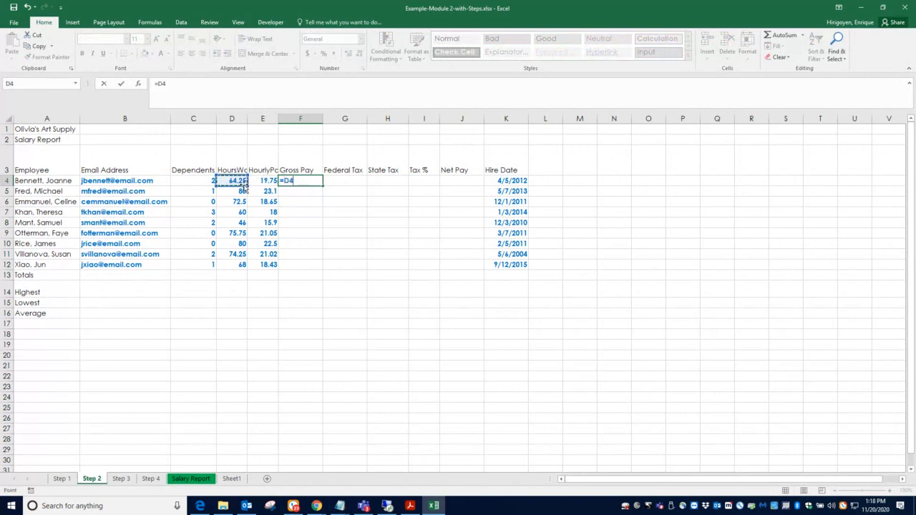
type("*")
left_click(265, 181)
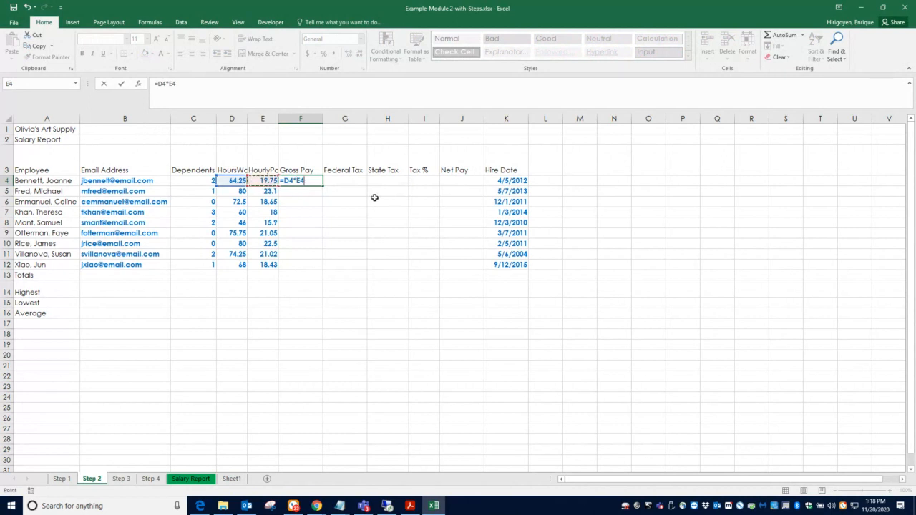
key("Return")
left_click(311, 183)
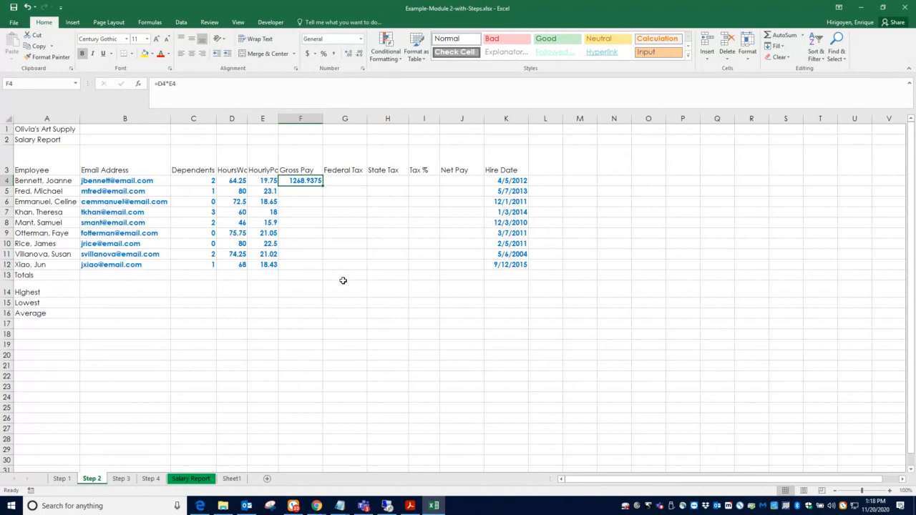
Copy the Gross Pay formula in F4 and paste it into F5:F12
right_click(309, 181)
left_click(330, 199)
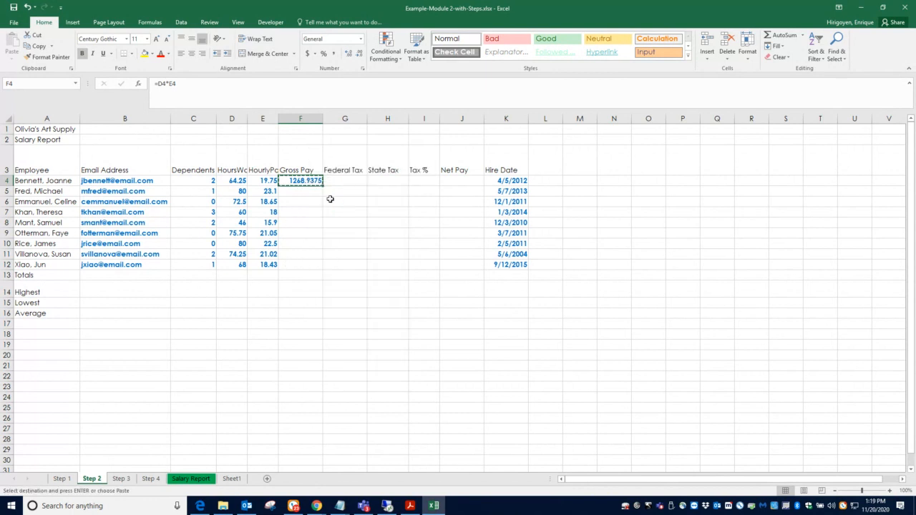
left_click_drag(300, 191, 298, 261)
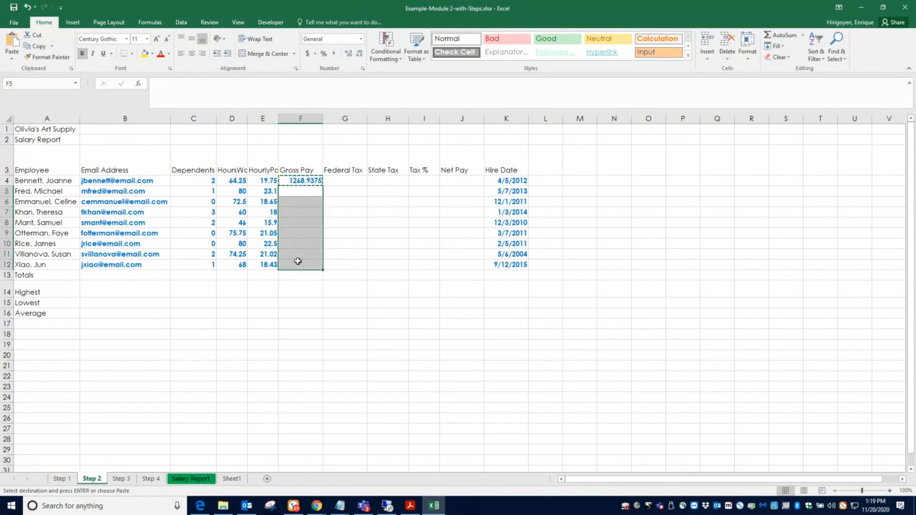
right_click(301, 230)
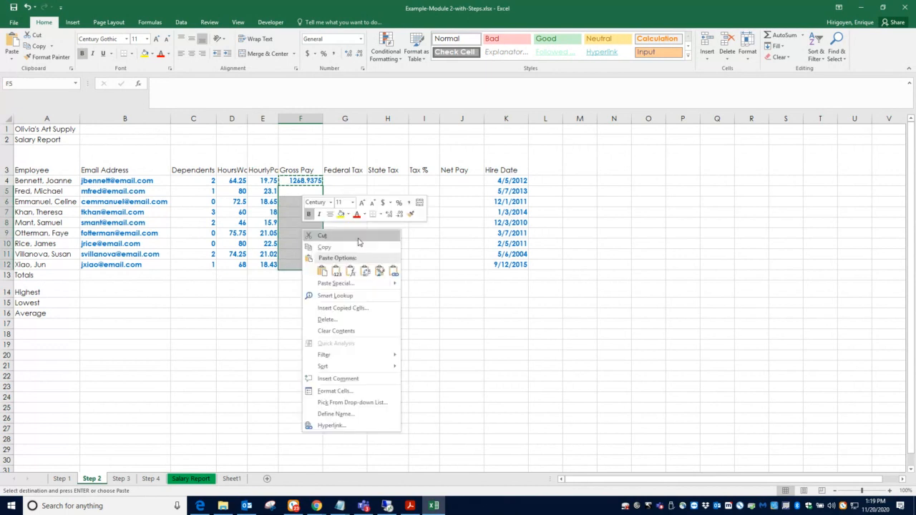
left_click(322, 271)
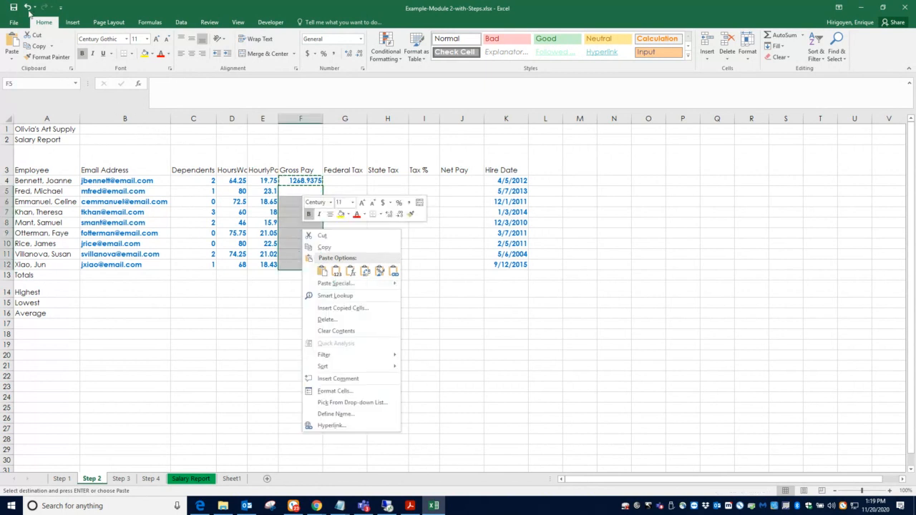
Undo the paste into F5:F12, restoring the Gross Pay formula in F4 if it is undone too
left_click(29, 8)
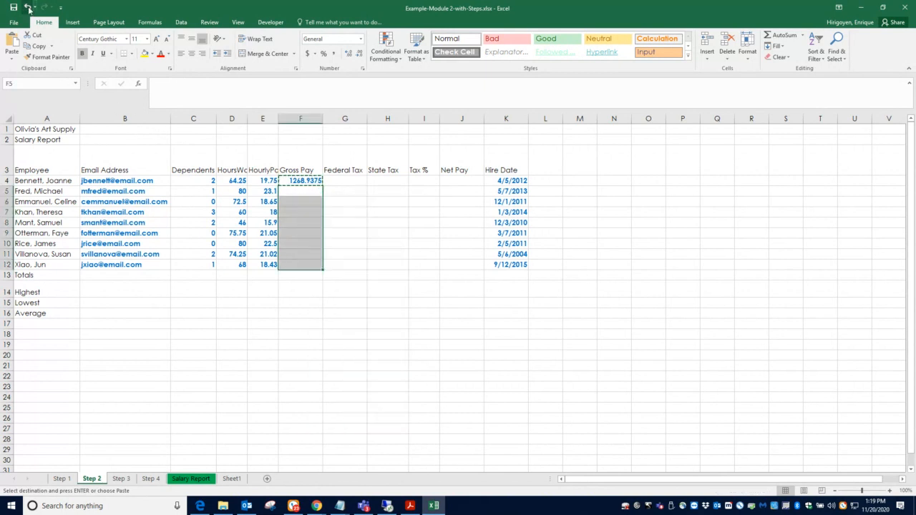
left_click(28, 8)
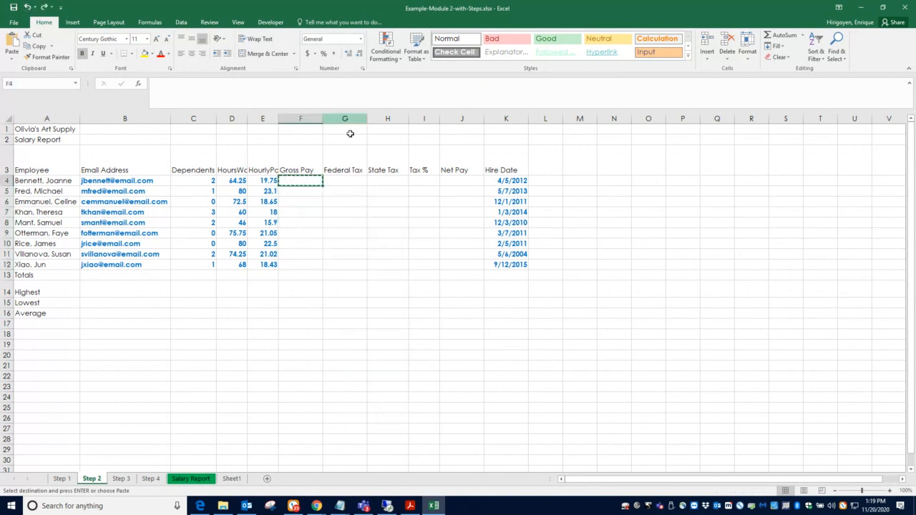
left_click(48, 8)
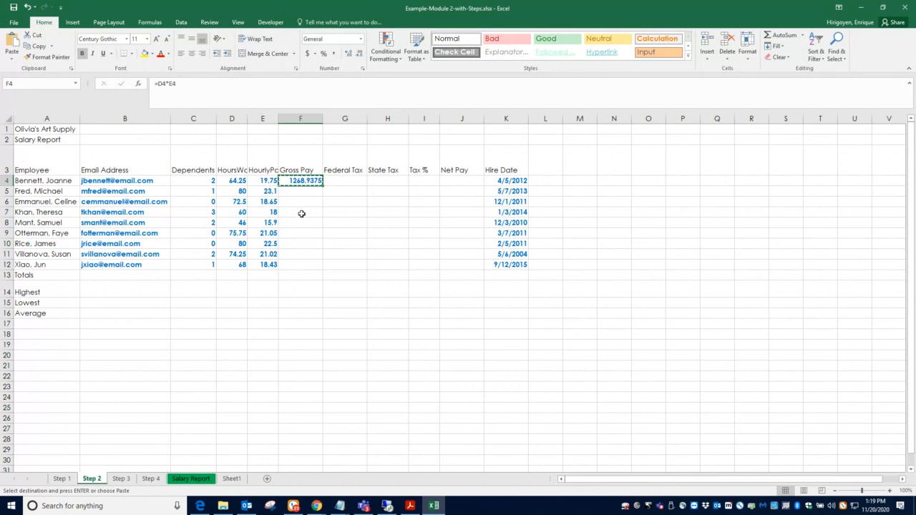
Clear the pending copy of F4 and fill its Gross Pay formula down through F12
key("Escape")
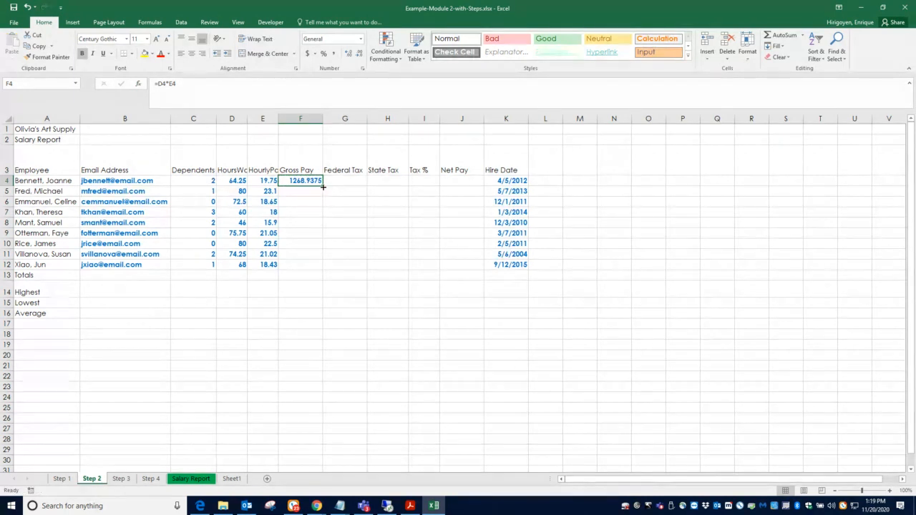
left_click_drag(323, 186, 323, 271)
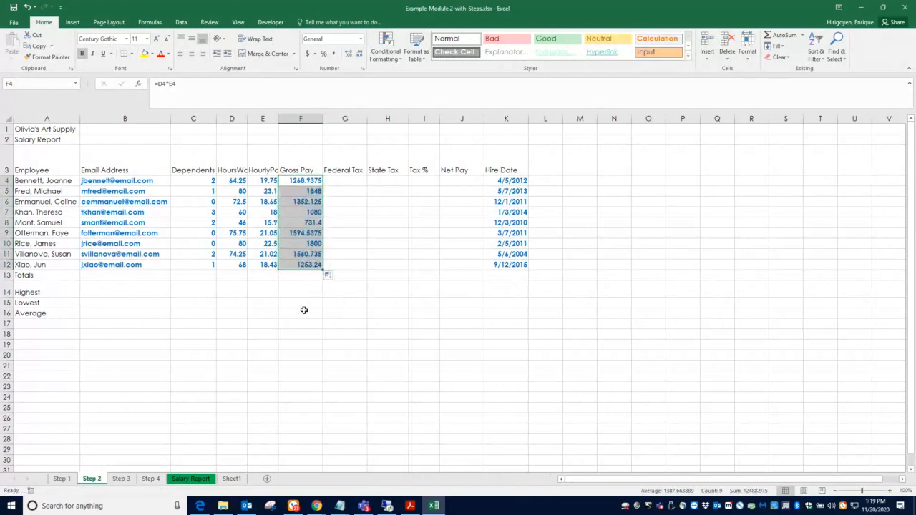
Check the Gross Pay formula in each cell from F4 to F12 for row-adjusted references to columns D and E
left_click(306, 181)
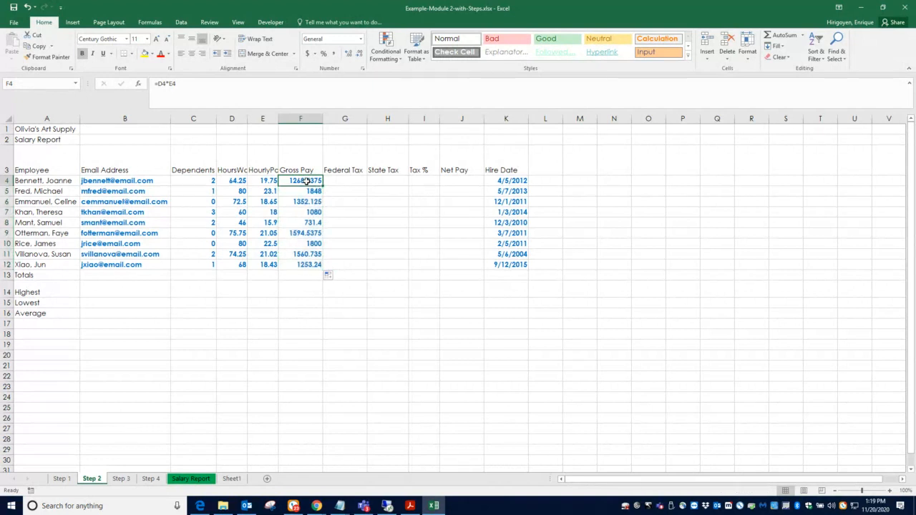
left_click(304, 192)
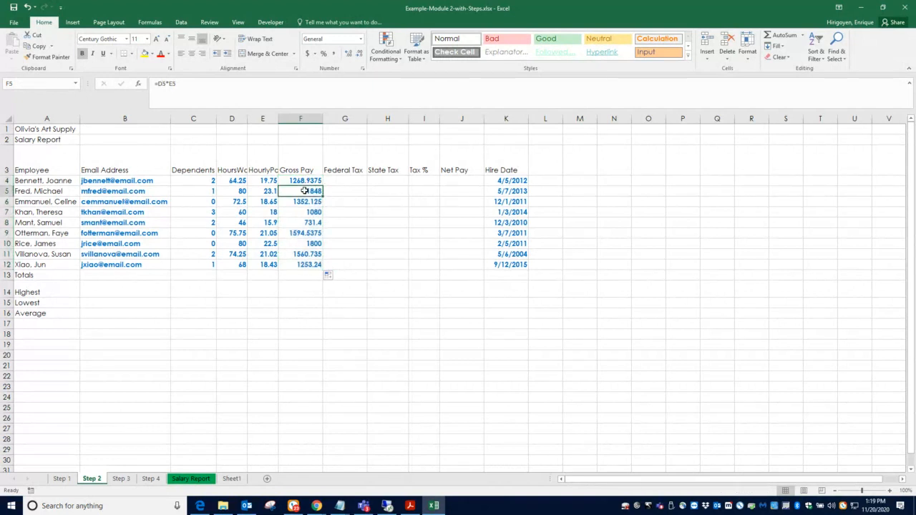
left_click(307, 202)
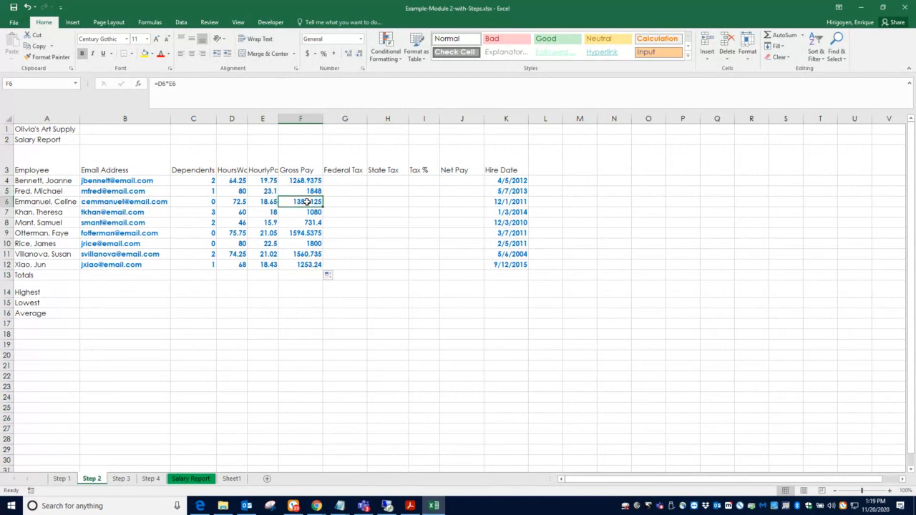
left_click(307, 213)
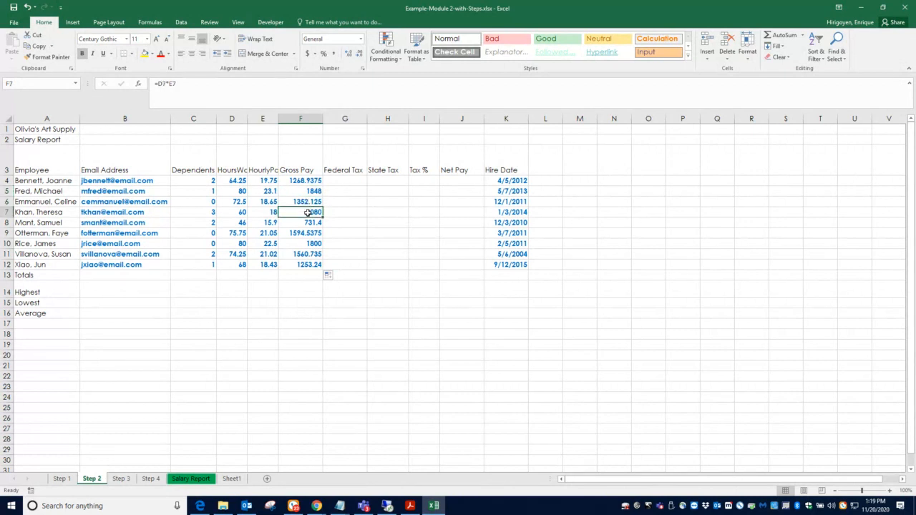
left_click(309, 223)
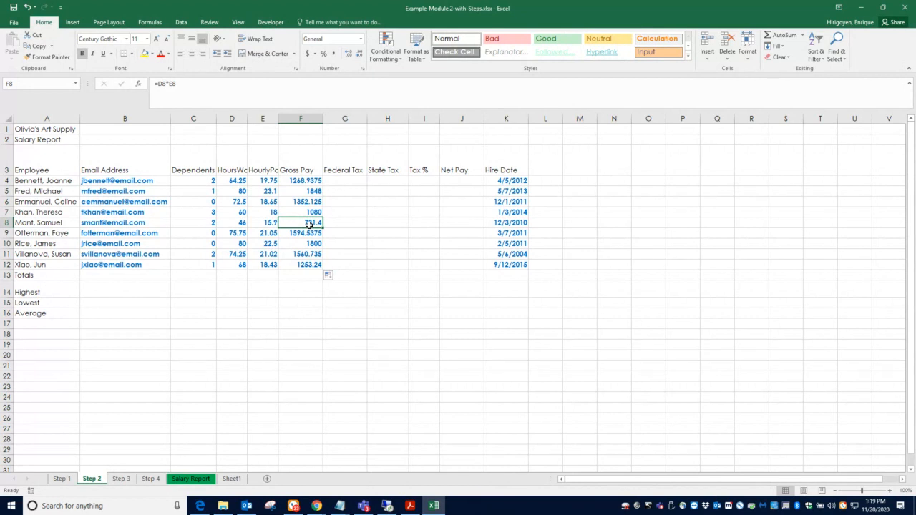
left_click(308, 234)
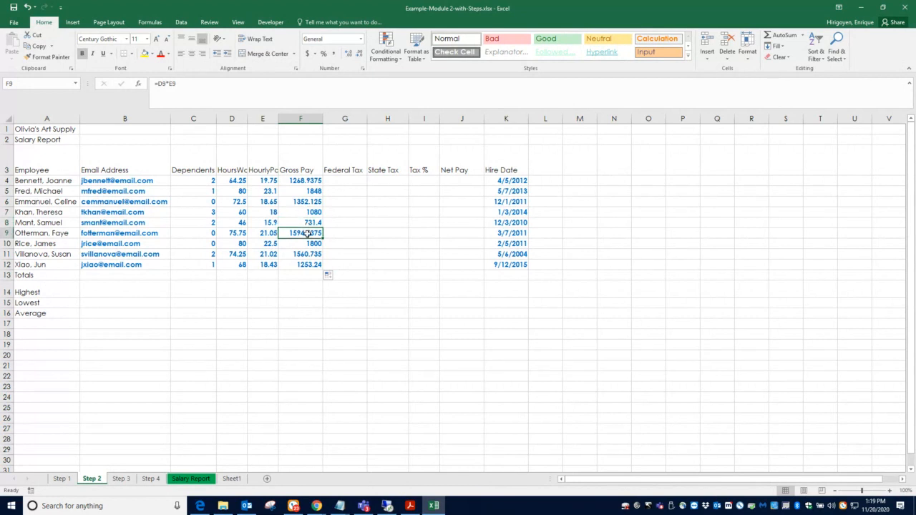
left_click(309, 244)
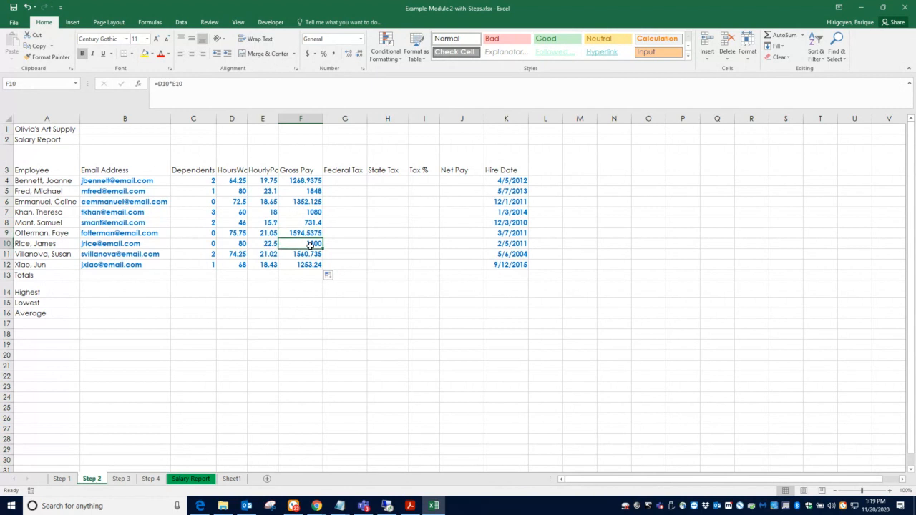
left_click(309, 254)
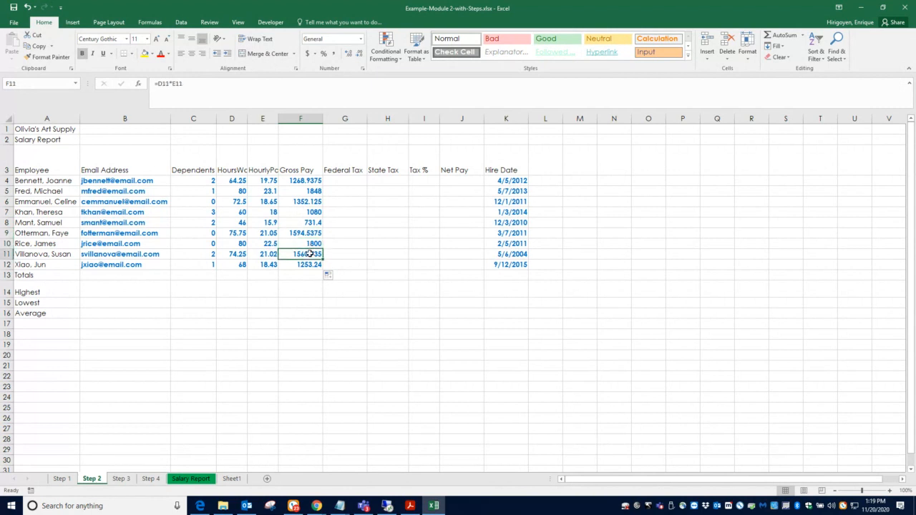
left_click(310, 265)
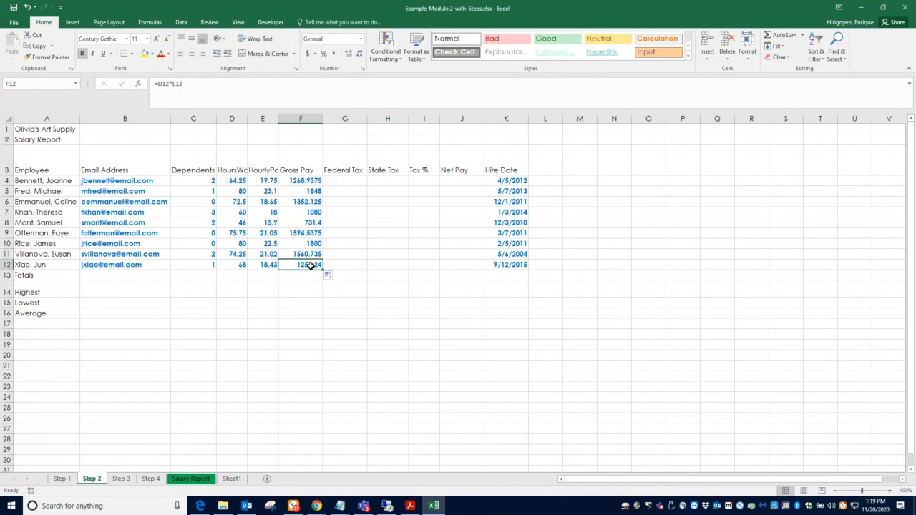
Read the Federal Tax formula and order of operations in the assignment PDF, and start the formula in G4 of the Excel sheet with =0.22
left_click(351, 181)
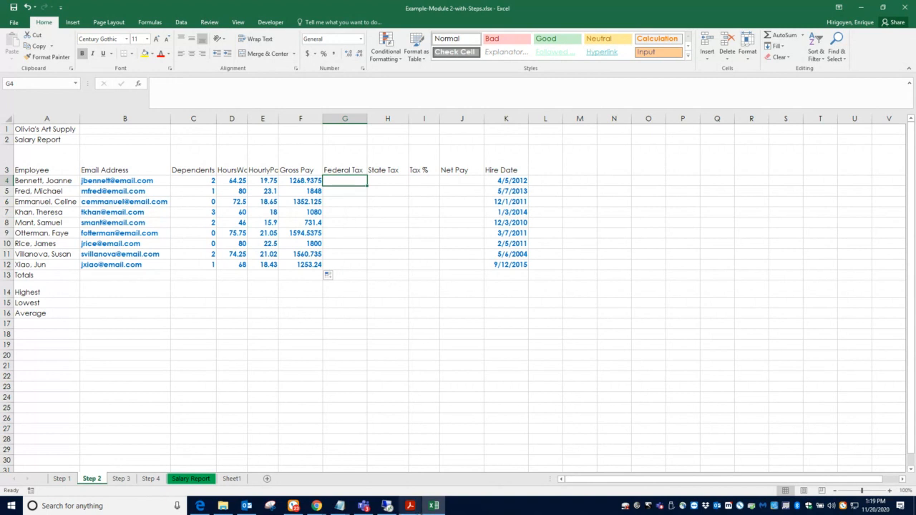
left_click(415, 508)
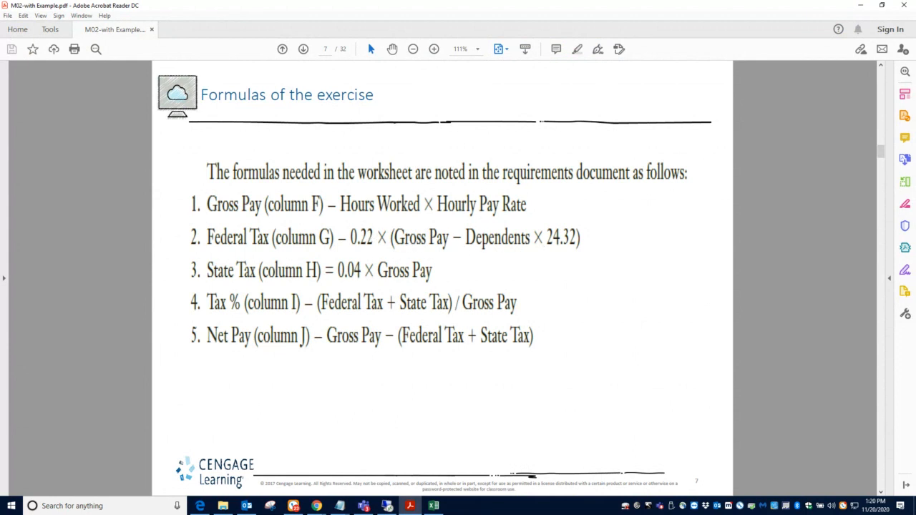
left_click(429, 504)
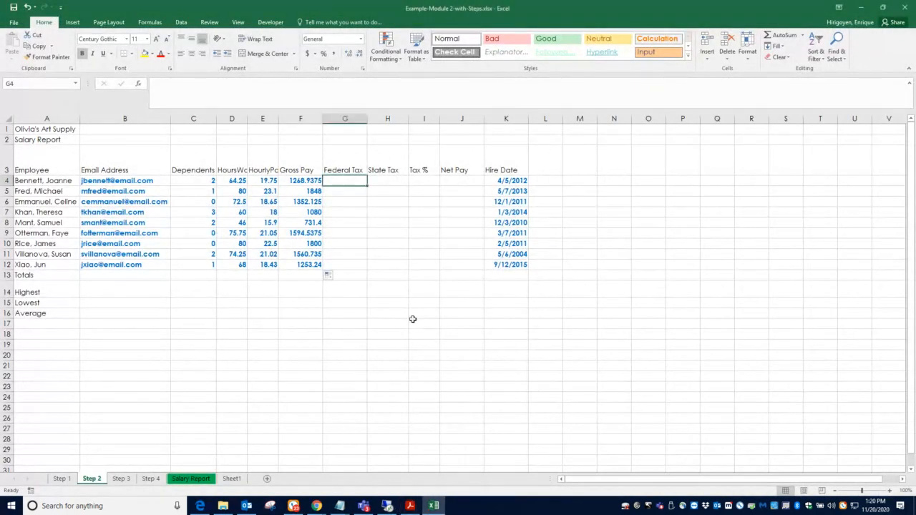
scroll(413, 319, "down", 2)
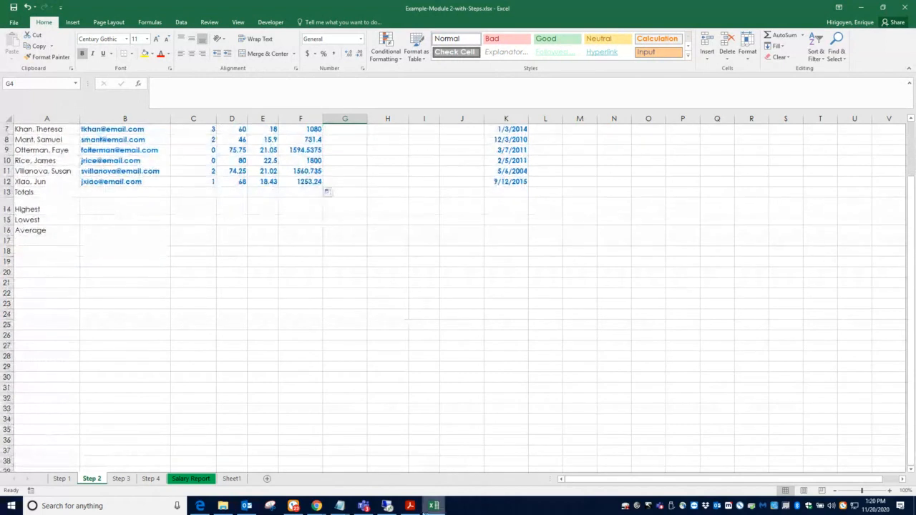
left_click(410, 506)
scroll(432, 346, "down", 1)
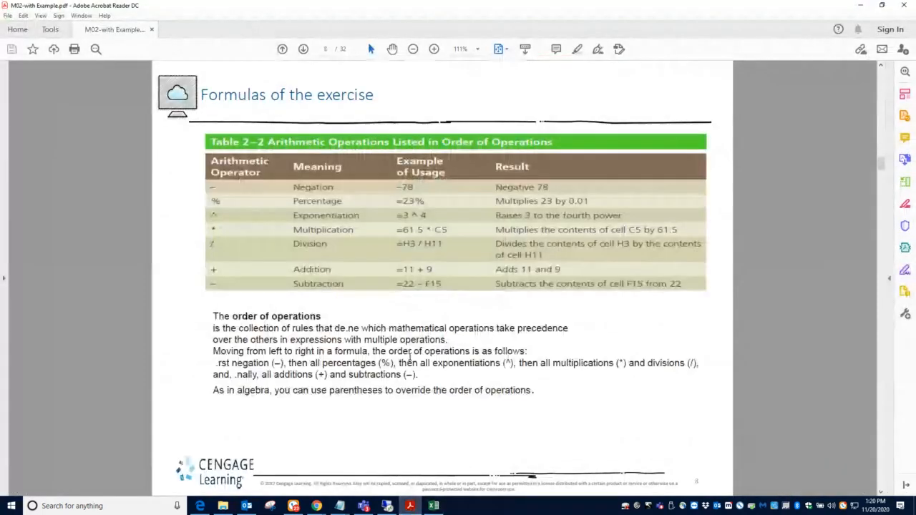
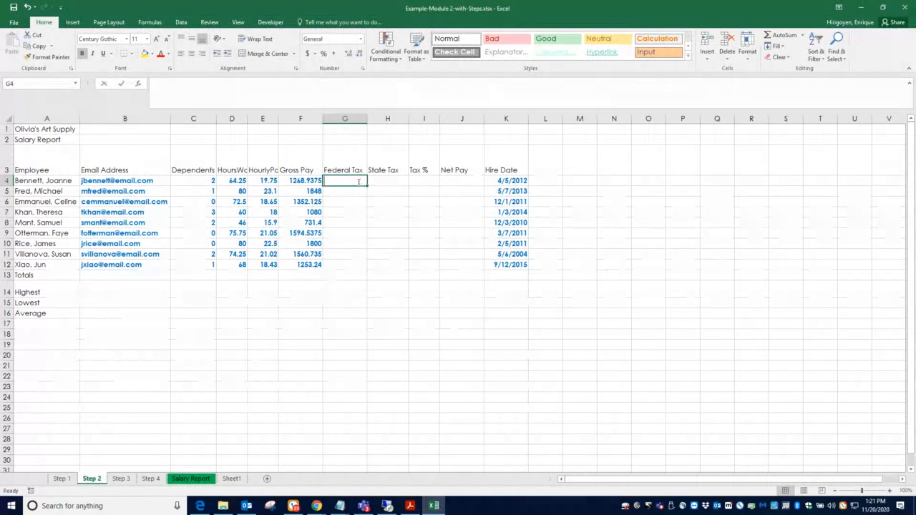
type("0.22")
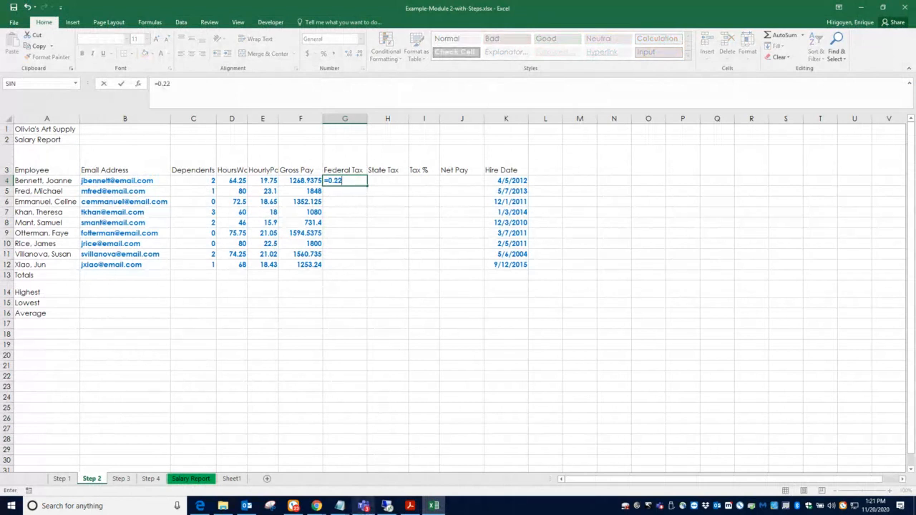
Switch to the PDF's "Formulas of the exercise" page and place it in a smaller window beside the worksheet, keeping the Federal Tax column visible
left_click(410, 506)
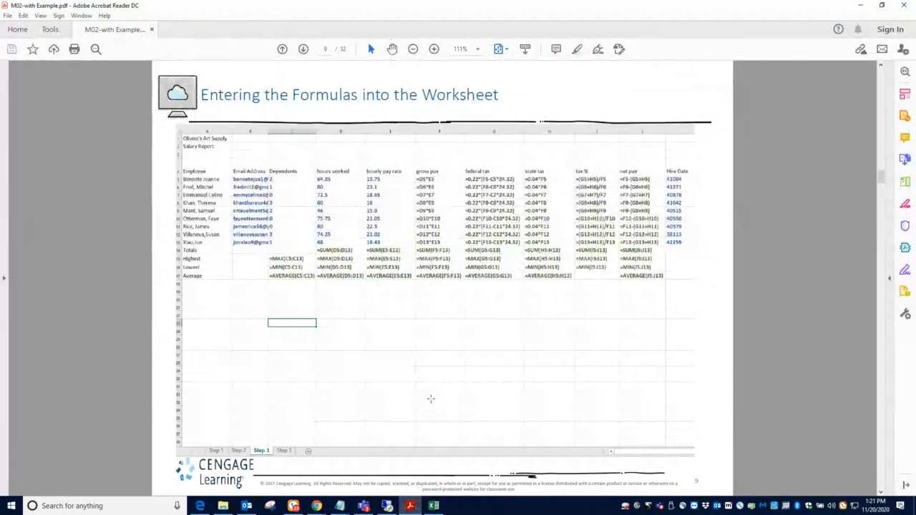
scroll(431, 398, "down", 2)
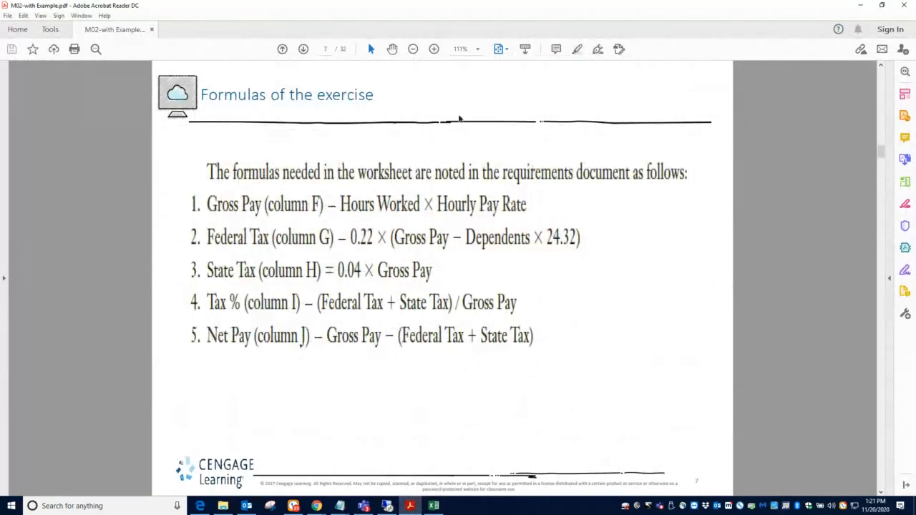
left_click(884, 6)
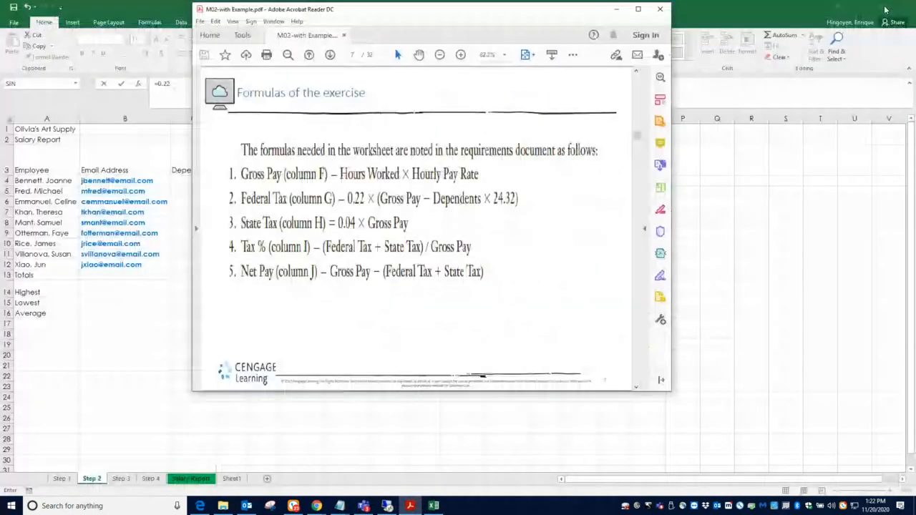
left_click_drag(415, 13, 629, 41)
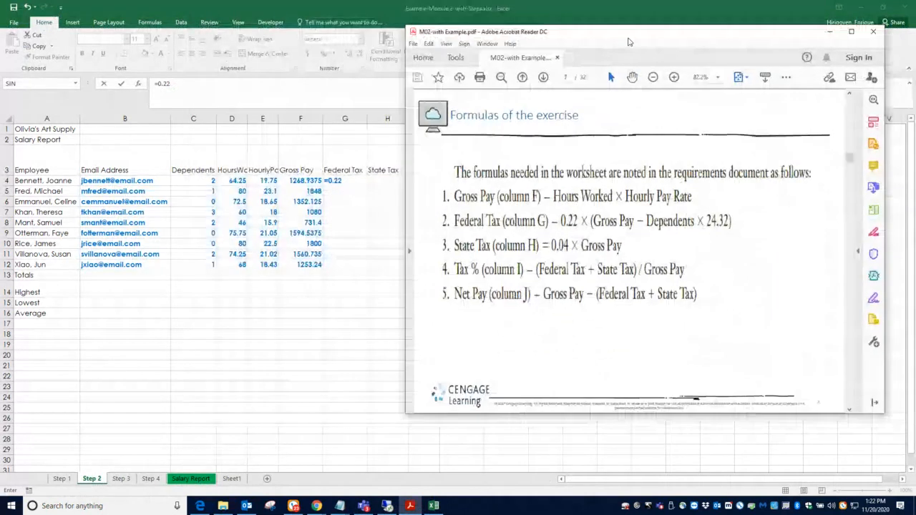
Following the PDF, complete the Federal Tax formula in G4 as =0.22*(F4-C4*24.32) and fill it down through G12
left_click(347, 181)
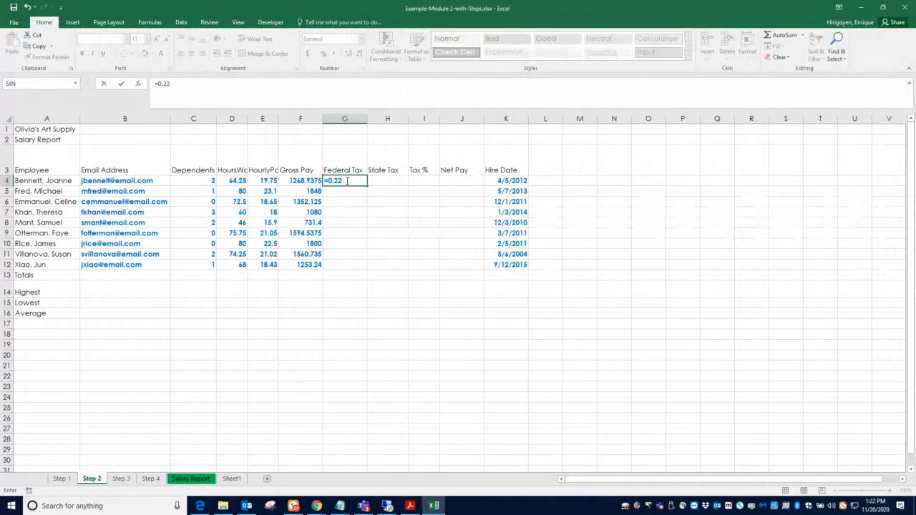
type("*")
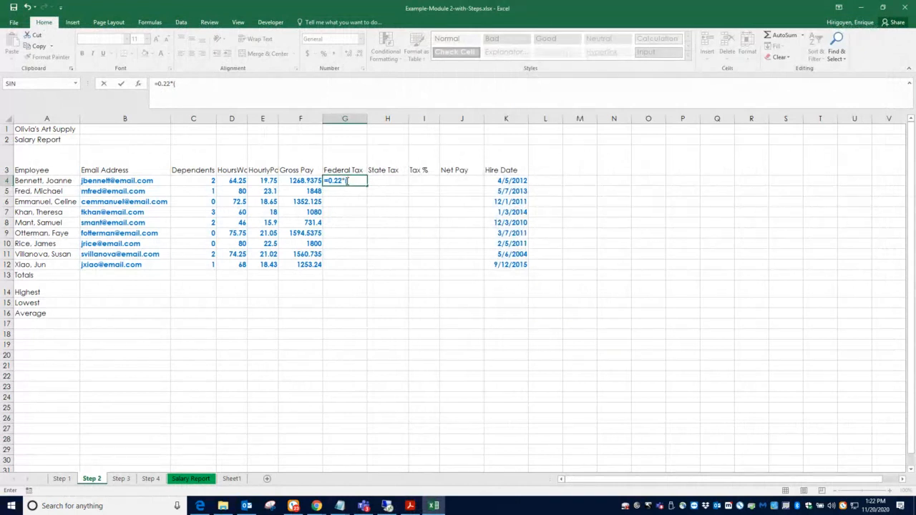
left_click(295, 181)
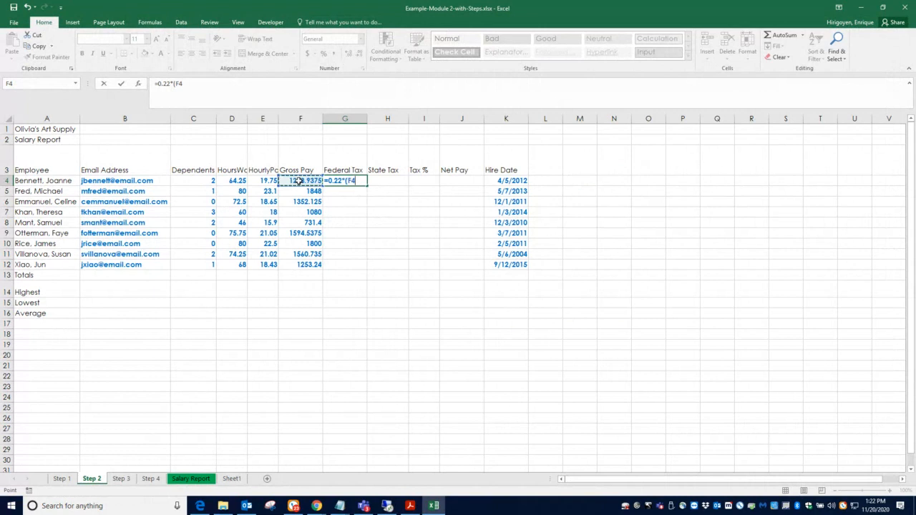
left_click(410, 507)
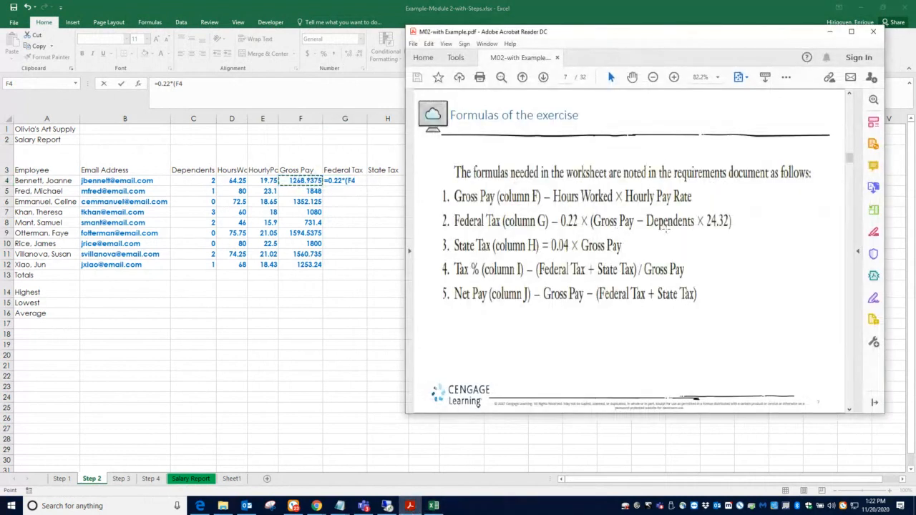
left_click(358, 181)
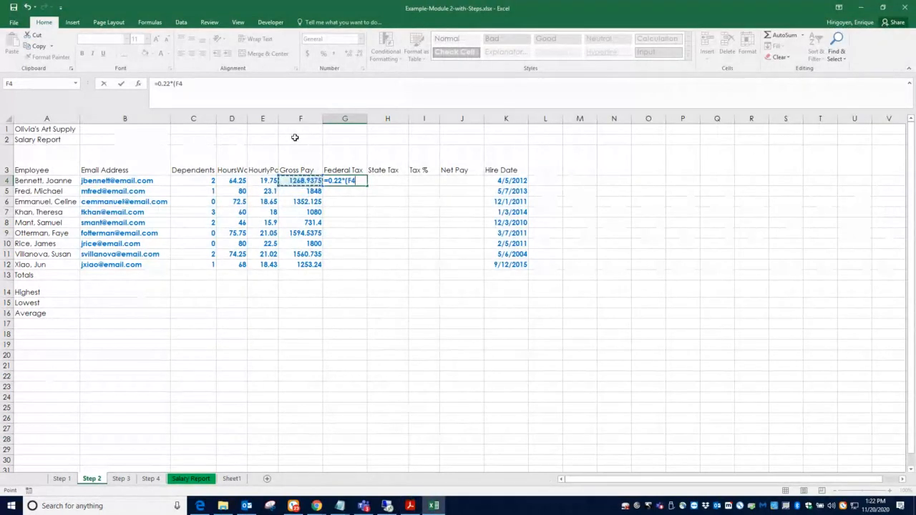
type("-")
left_click(203, 184)
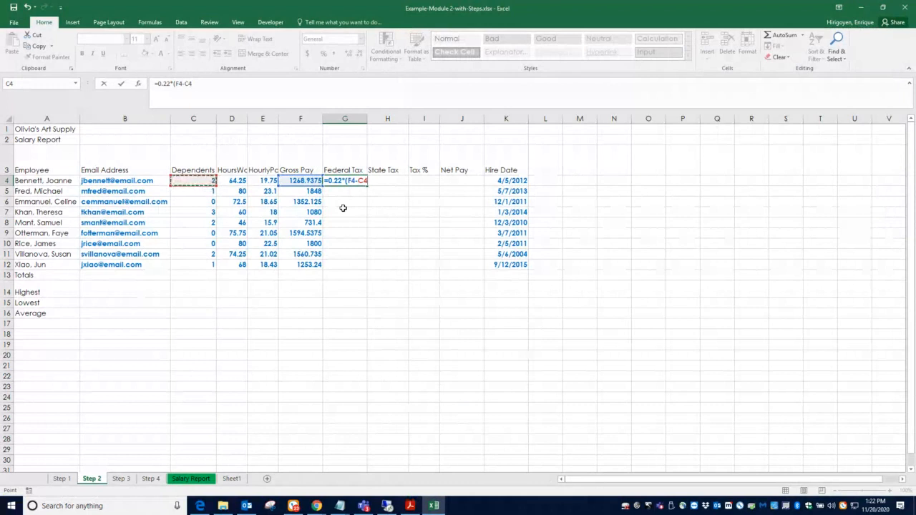
type("*")
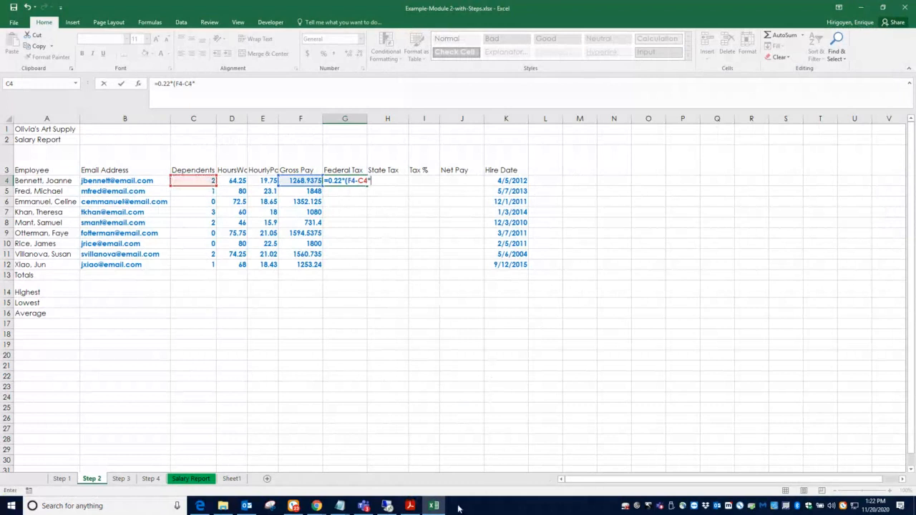
left_click(410, 505)
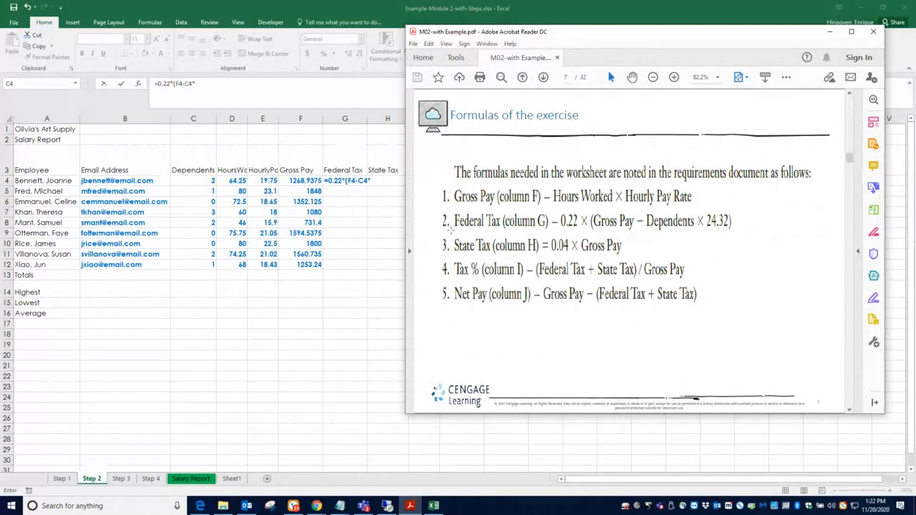
left_click(199, 83)
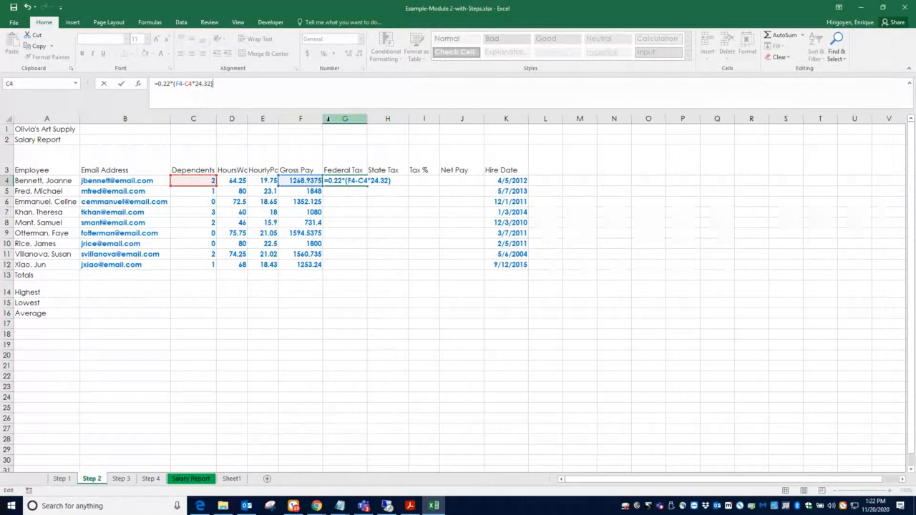
key("Return")
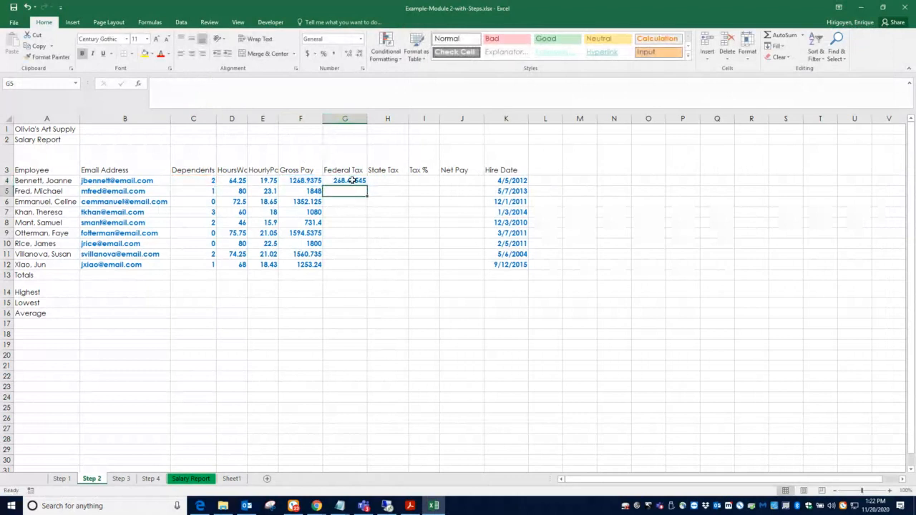
left_click(350, 181)
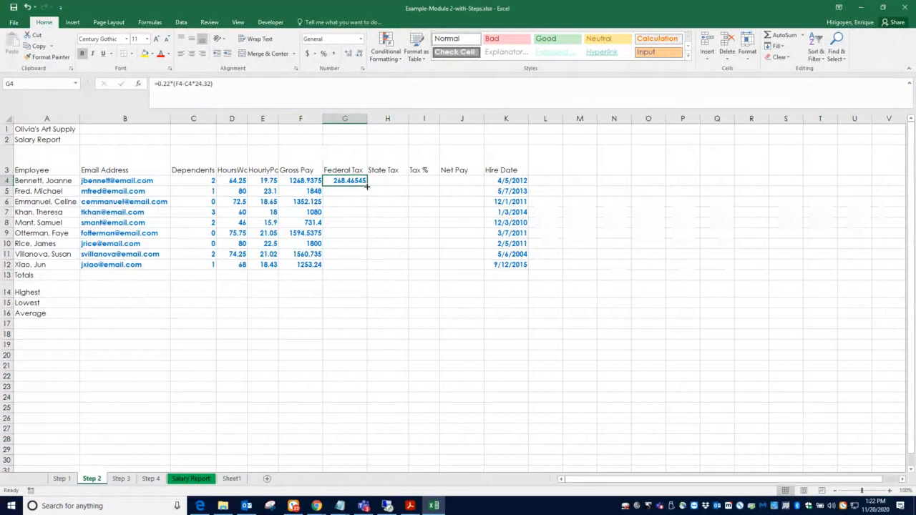
left_click_drag(367, 186, 365, 268)
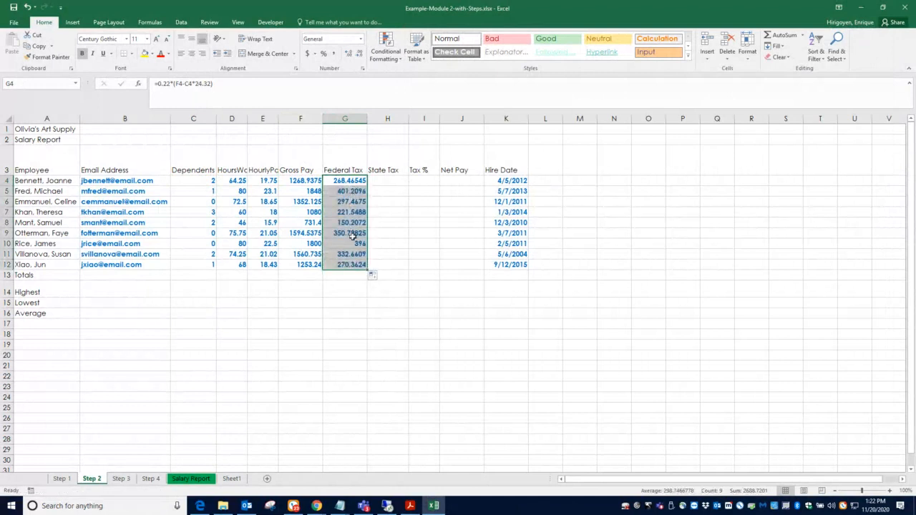
Check the Federal Tax formulas in G4 through G8 and in G12 for row-adjusted references to columns F and C
left_click(350, 192)
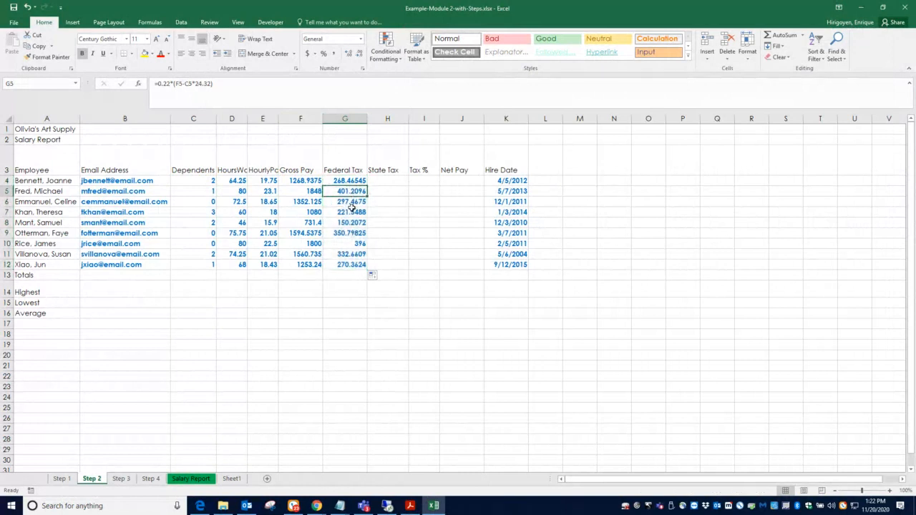
left_click(352, 202)
left_click(352, 212)
left_click(353, 222)
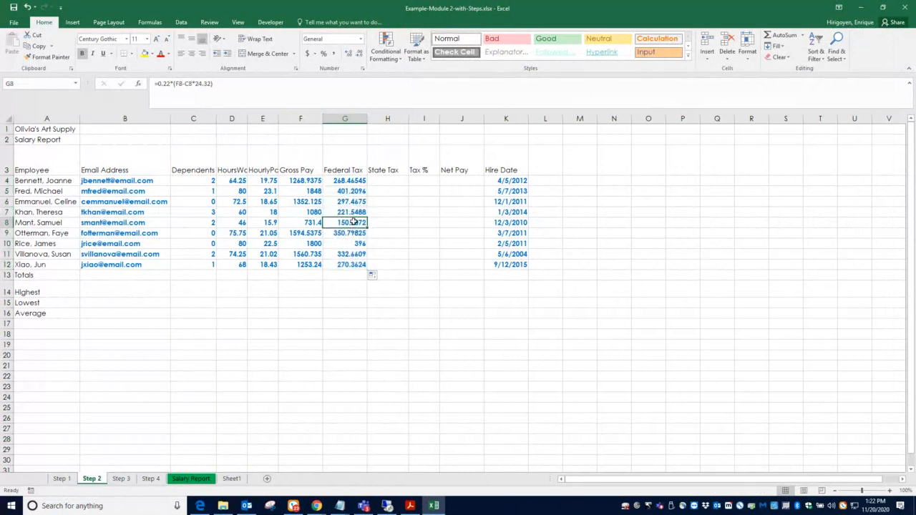
left_click(359, 184)
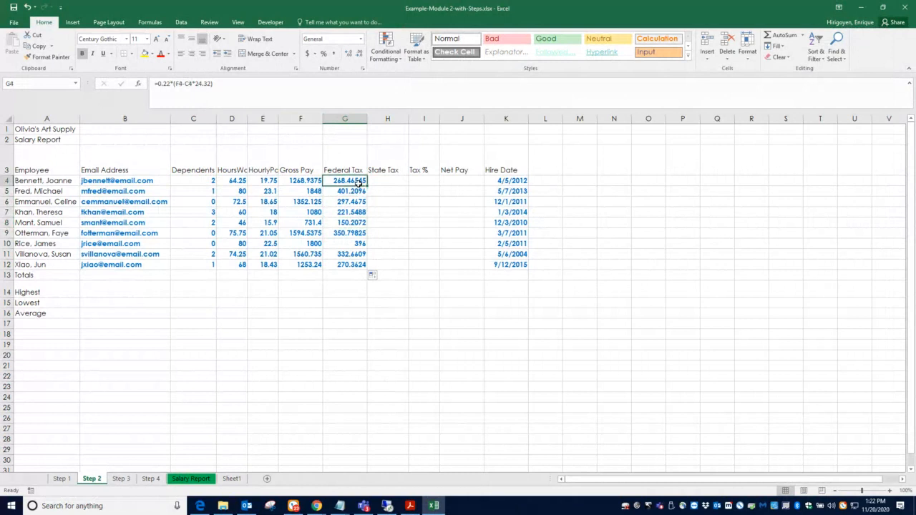
left_click(353, 223)
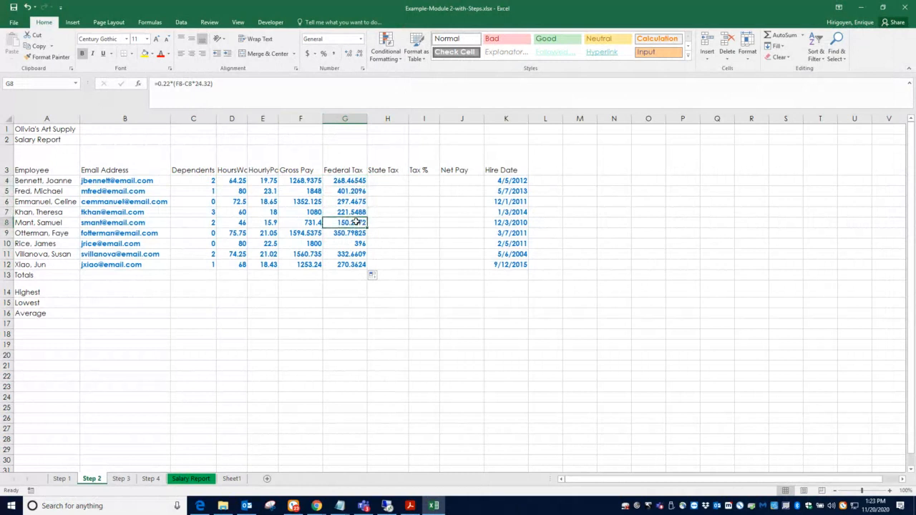
left_click(345, 191)
left_click(344, 181)
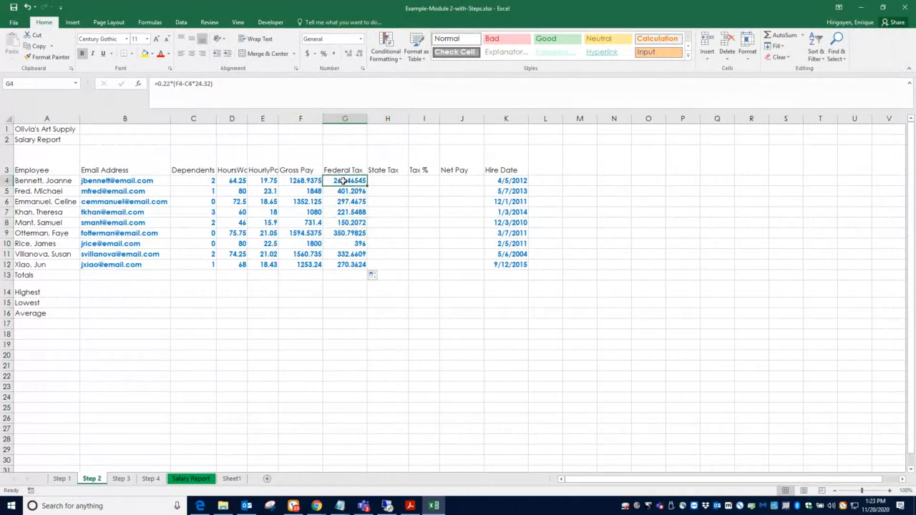
left_click(348, 223)
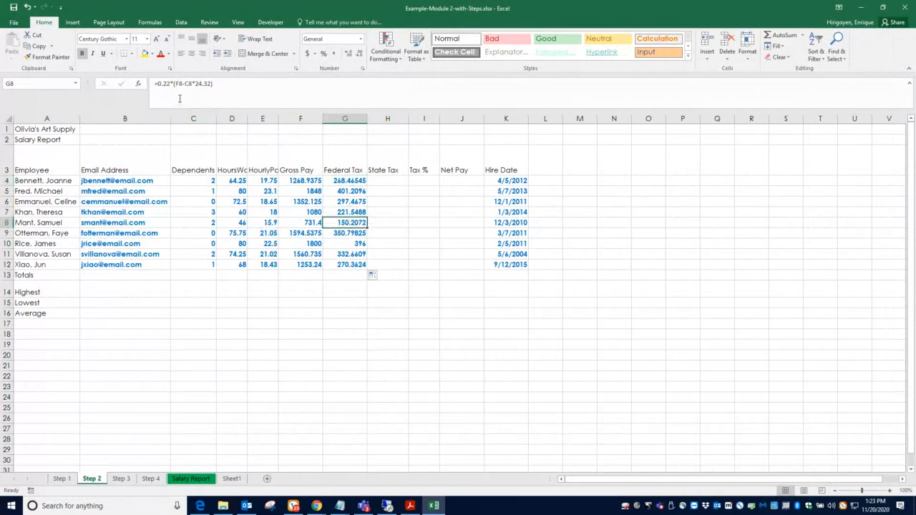
left_click(345, 265)
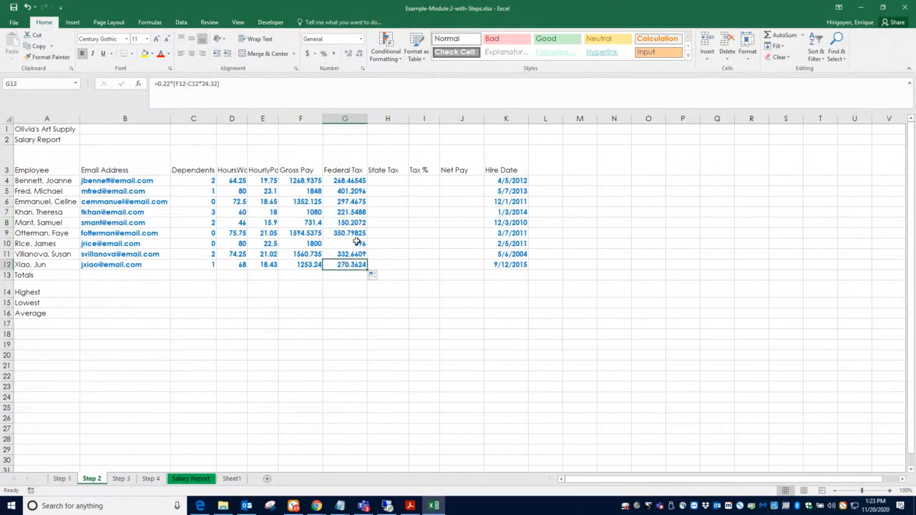
Look up the State Tax formula in the PDF, enter =0.04*F4 in H4, and fill it down through H12
left_click(385, 180)
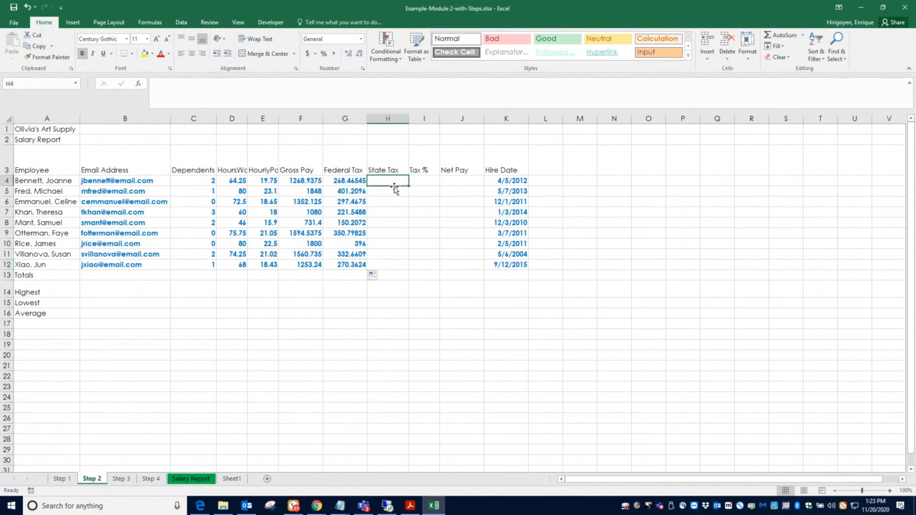
left_click(407, 508)
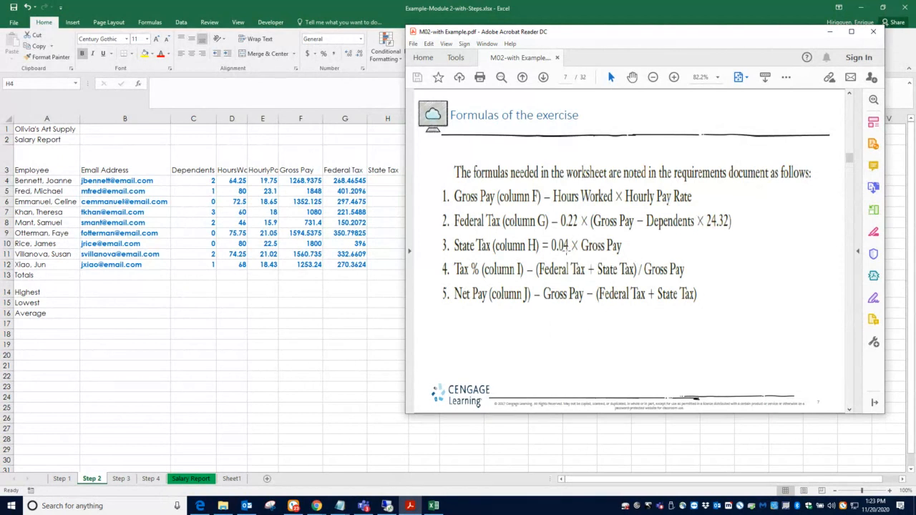
left_click(376, 181)
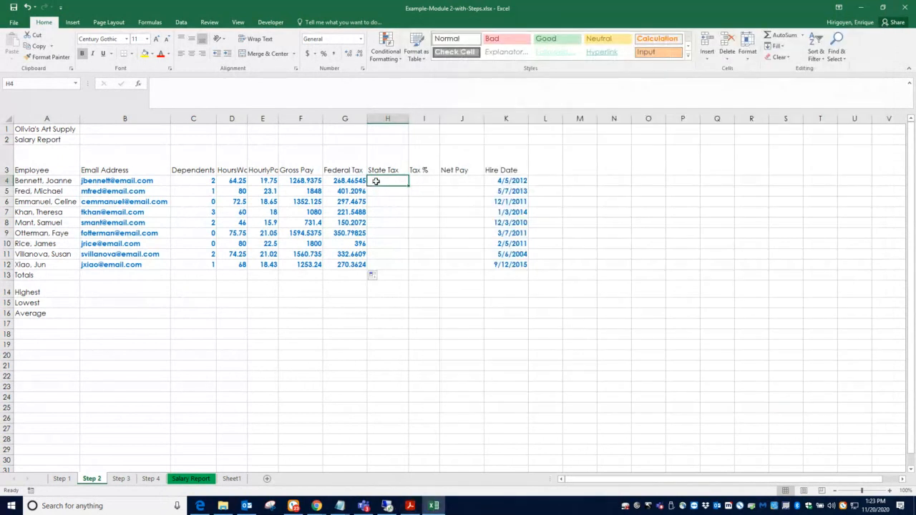
type("=")
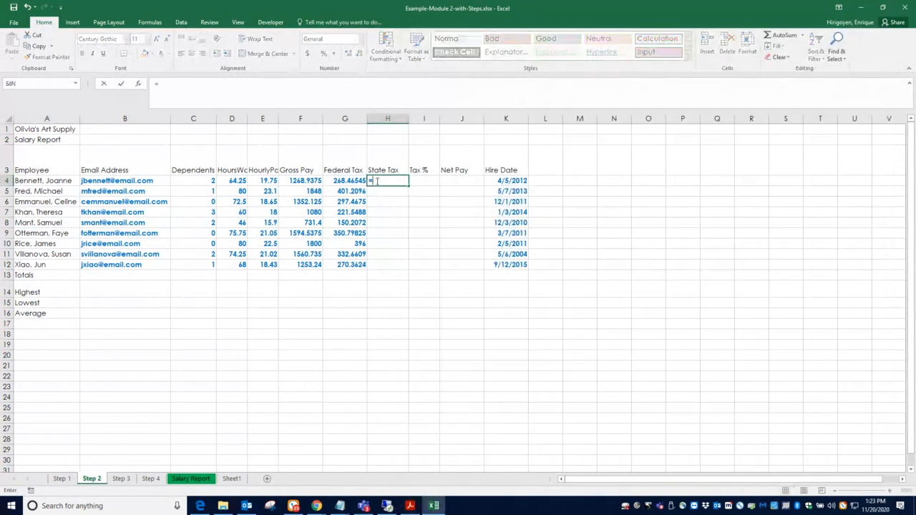
type("0.04*")
left_click(409, 506)
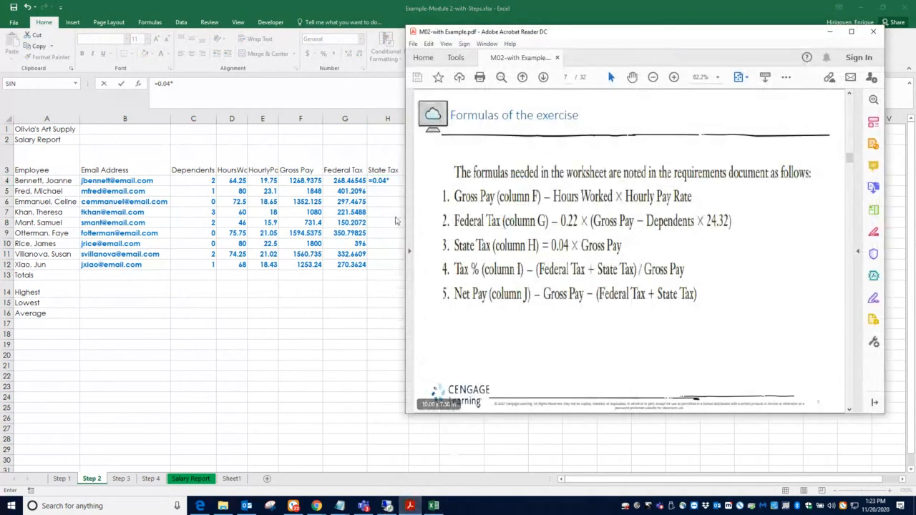
left_click(394, 181)
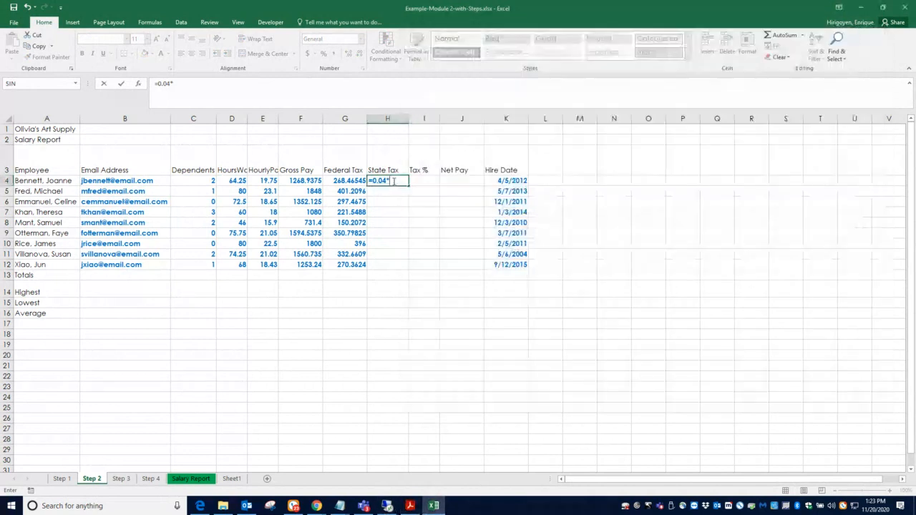
left_click(303, 182)
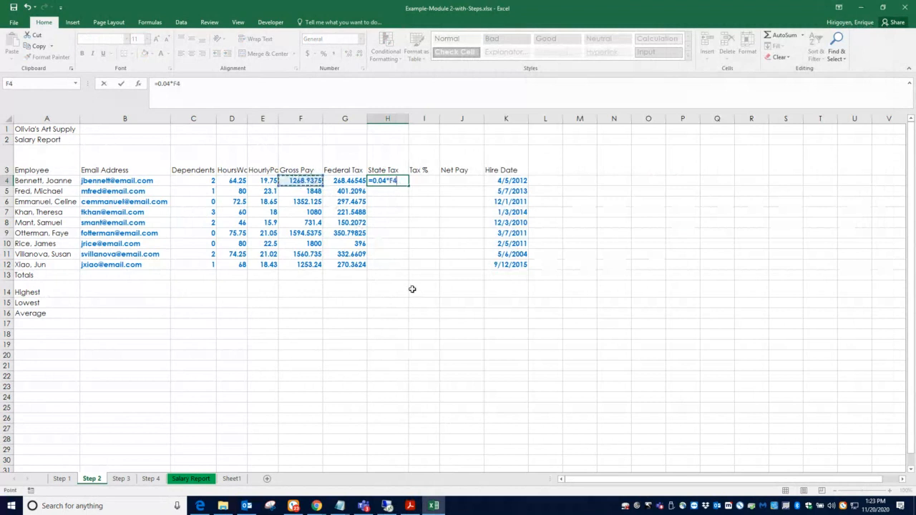
key("Return")
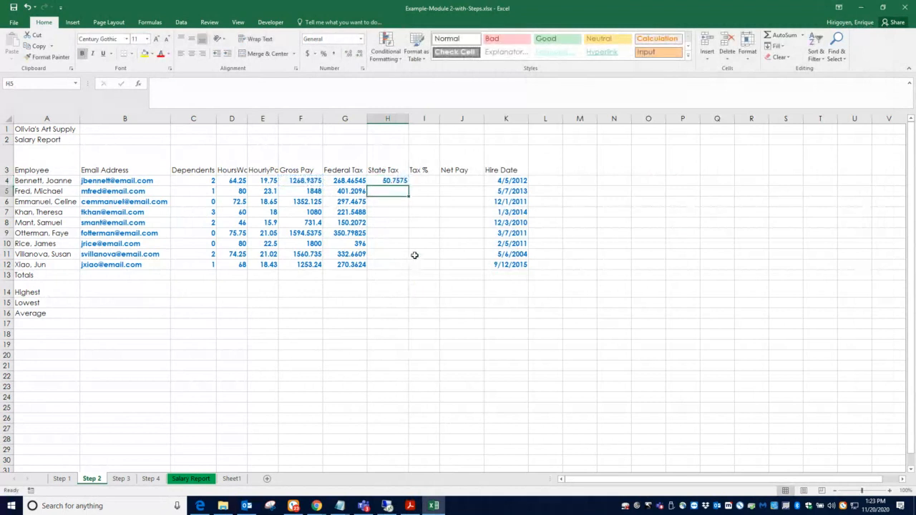
left_click(400, 181)
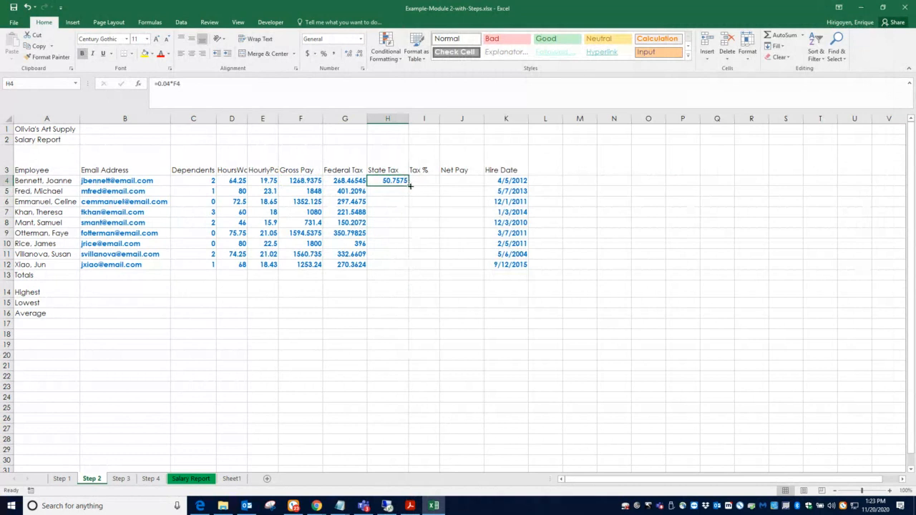
left_click_drag(411, 186, 402, 268)
Look up the Tax % formula in the PDF, enter =(G4+H4)/F4 in I4, and fill it down through I12
left_click(427, 180)
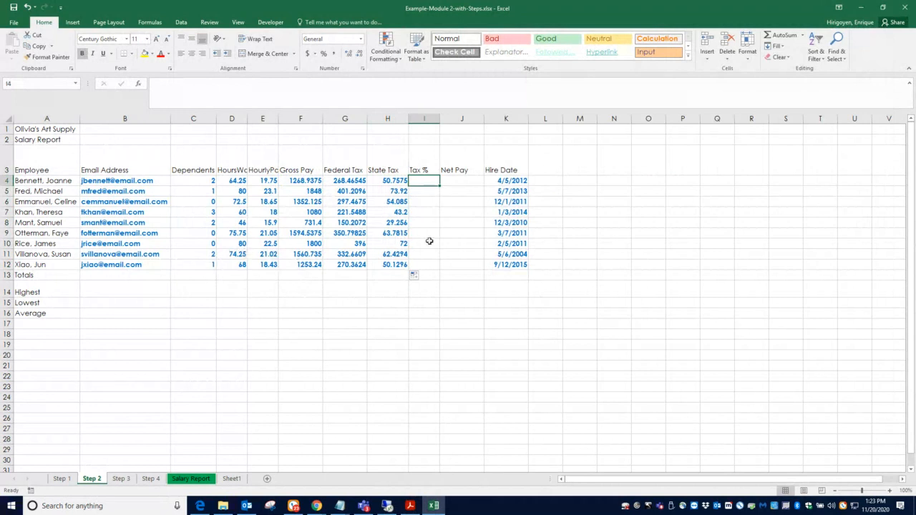
left_click(414, 507)
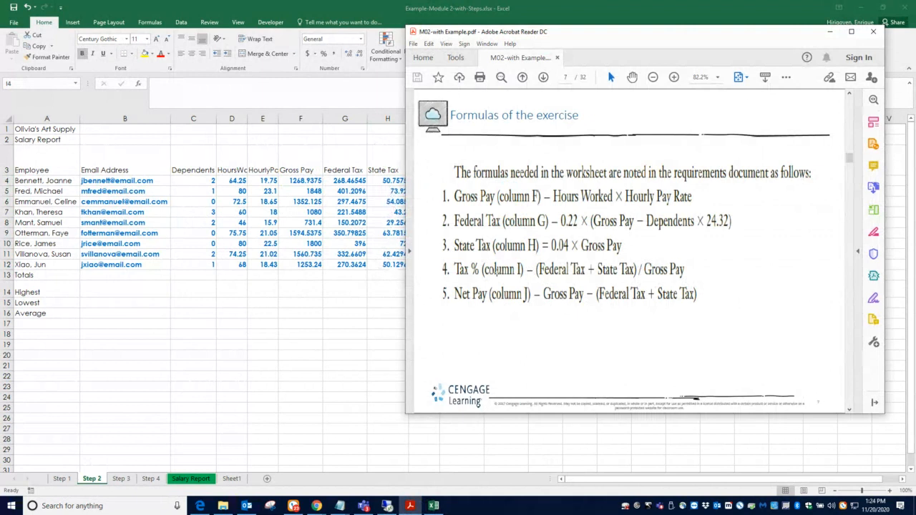
left_click(388, 282)
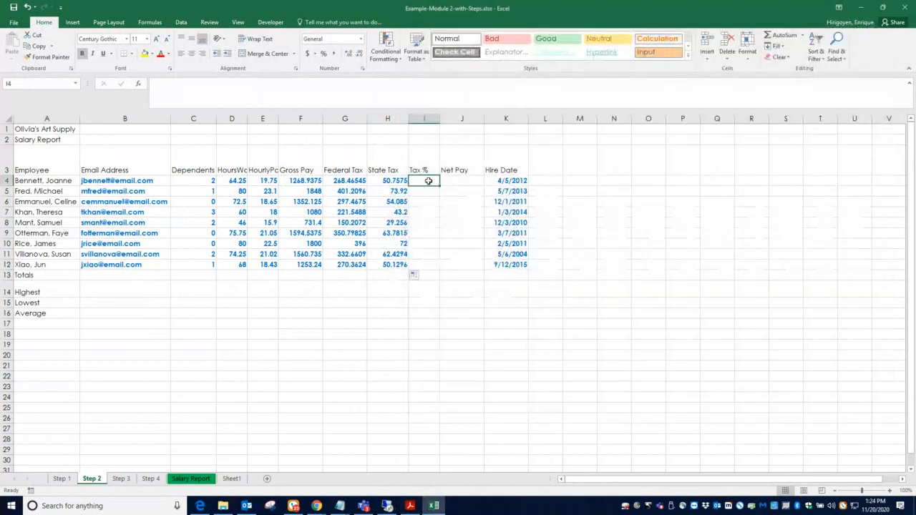
type("=")
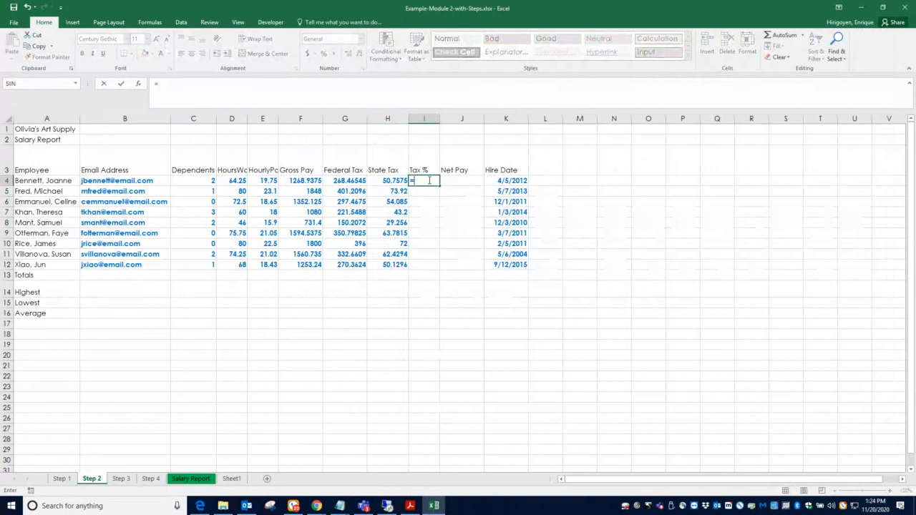
type("(")
left_click(353, 180)
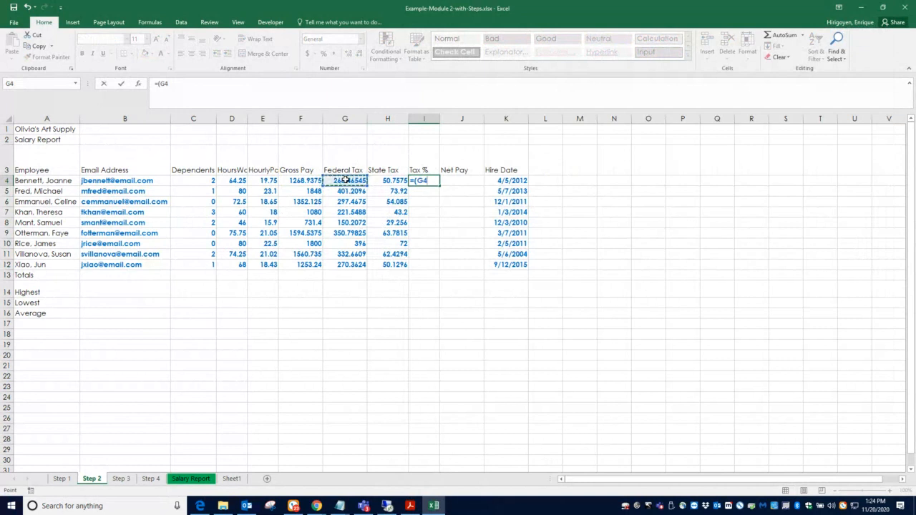
type("+")
left_click(386, 181)
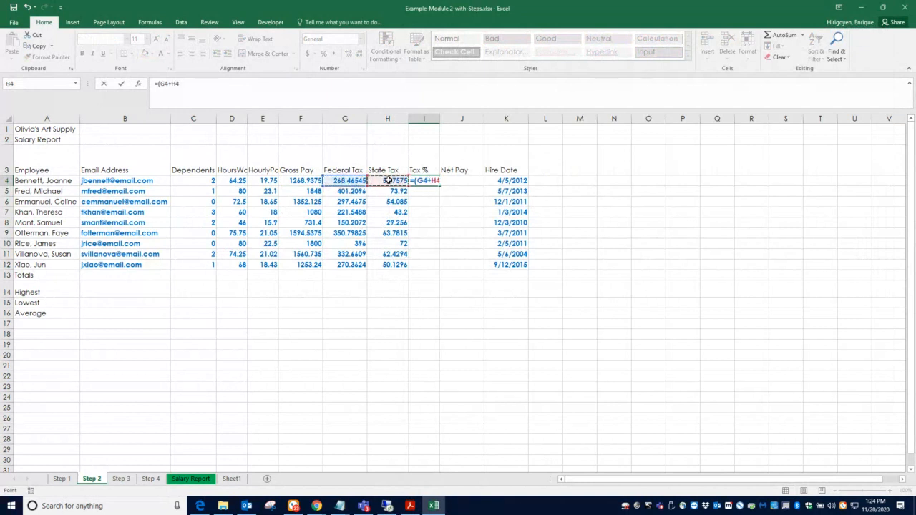
type(")/")
left_click(293, 180)
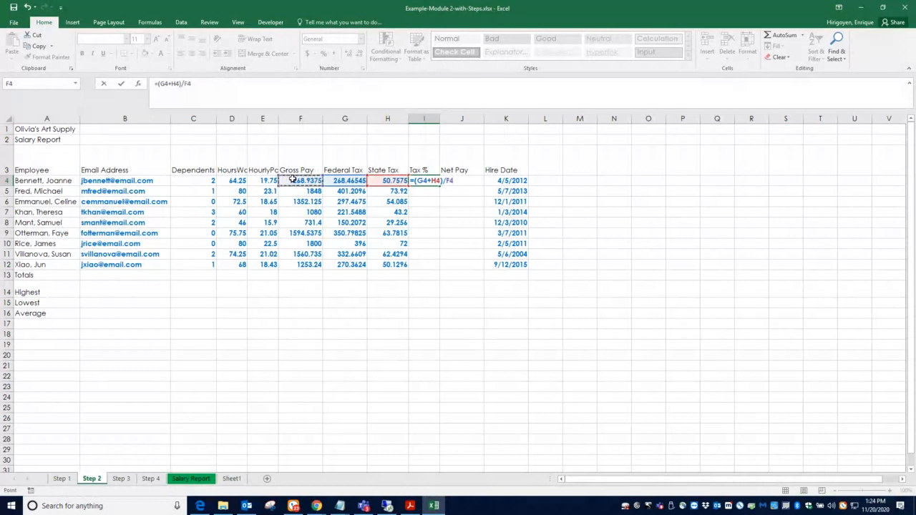
key("Return")
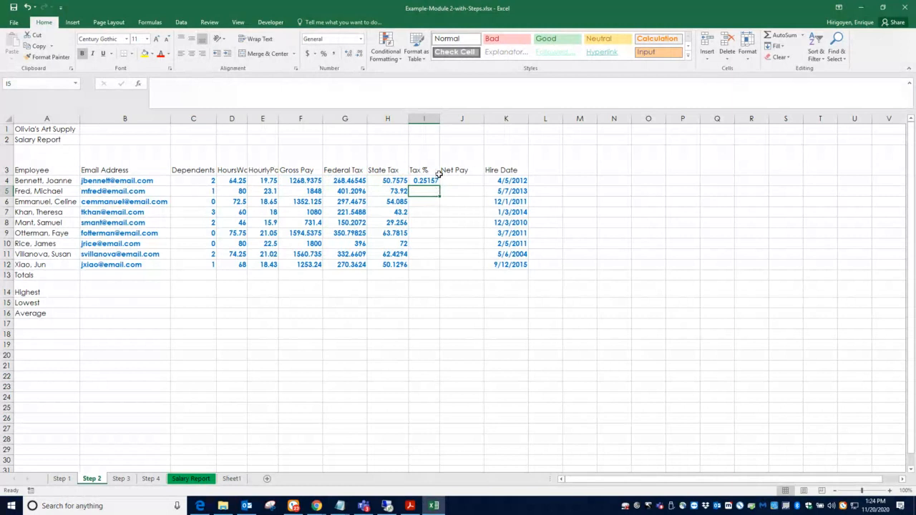
left_click(436, 181)
left_click_drag(441, 187, 440, 269)
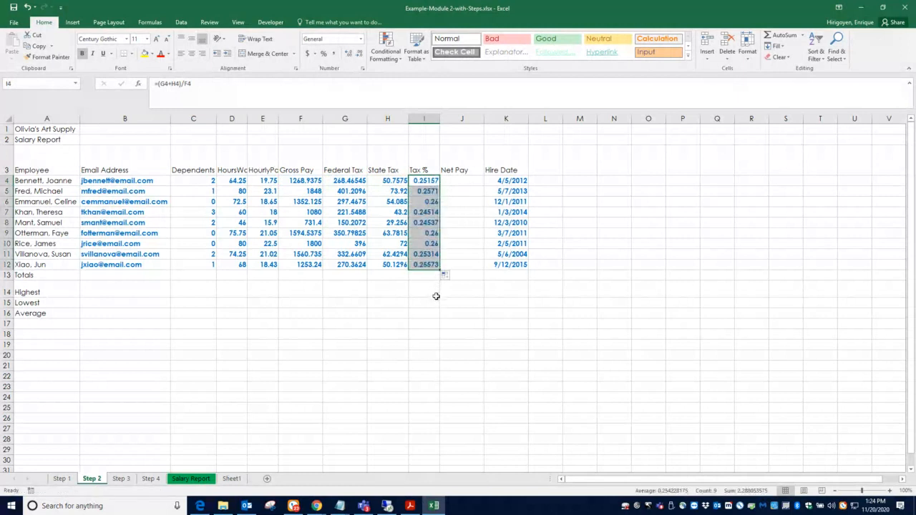
Look up the Net Pay formula in the PDF, enter =F4-(G4+H4) in J4, and fill it down through J12
left_click(457, 182)
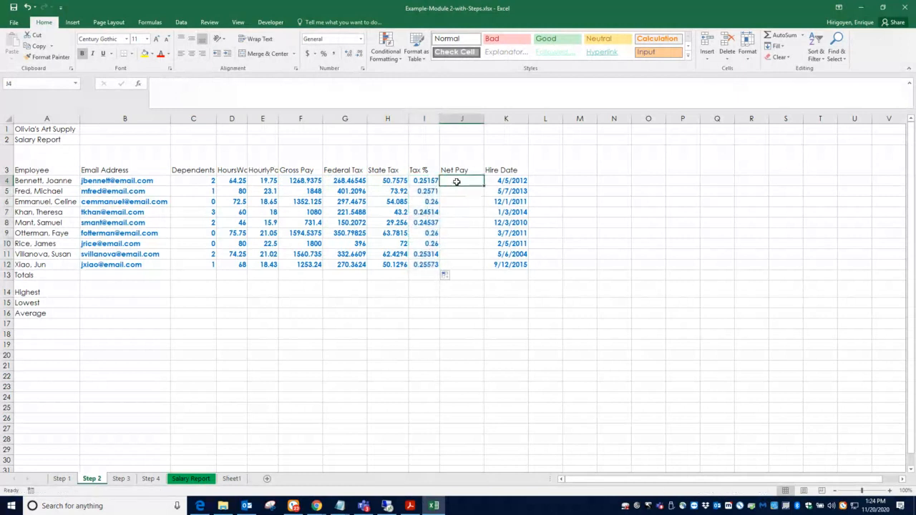
left_click(410, 506)
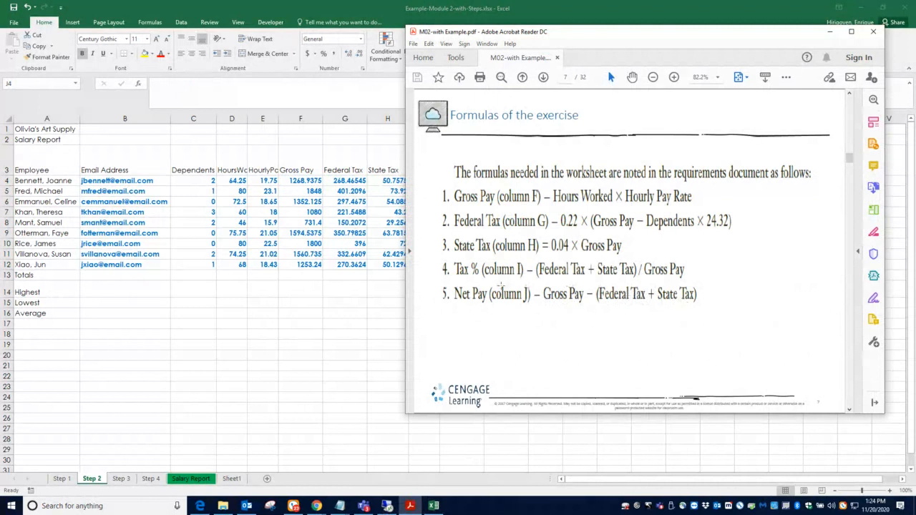
left_click(366, 321)
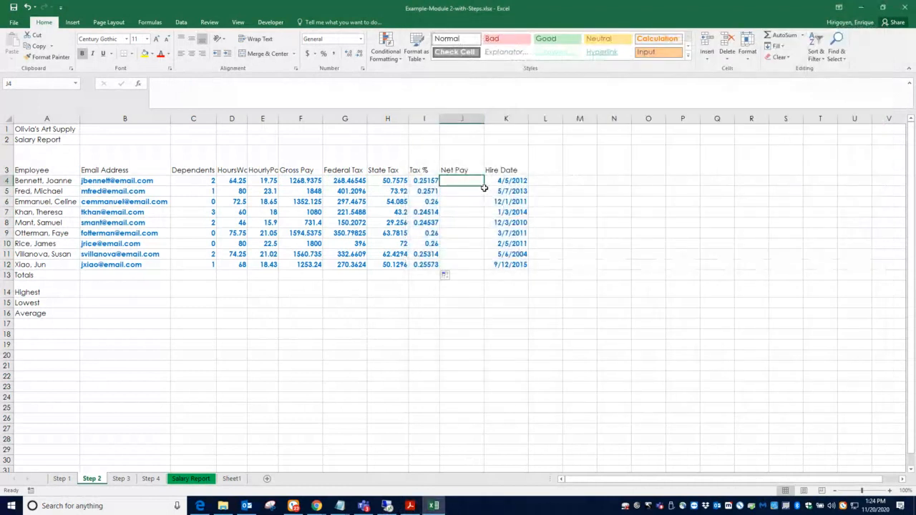
type("=")
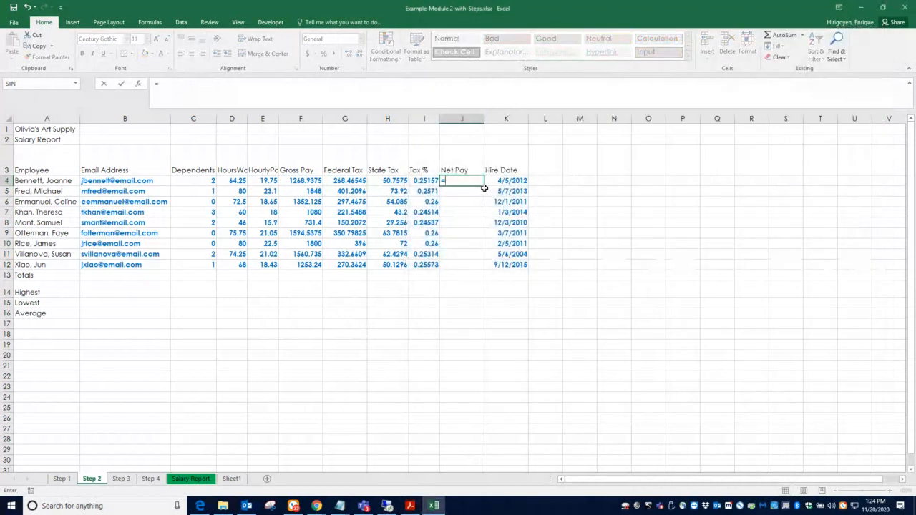
left_click(302, 181)
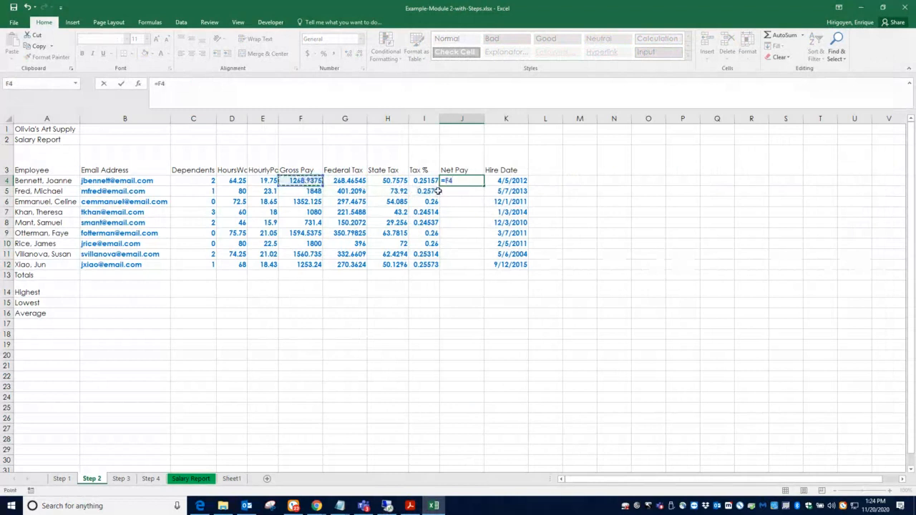
type("-(")
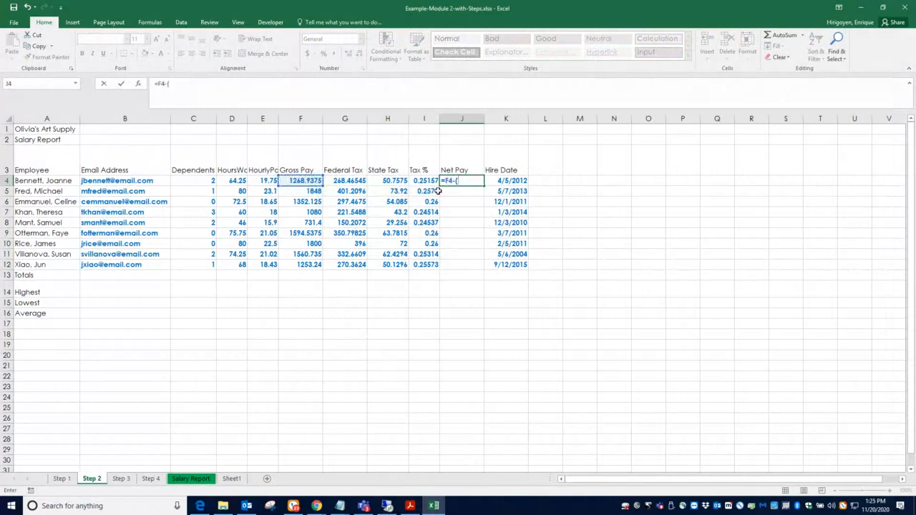
left_click(341, 181)
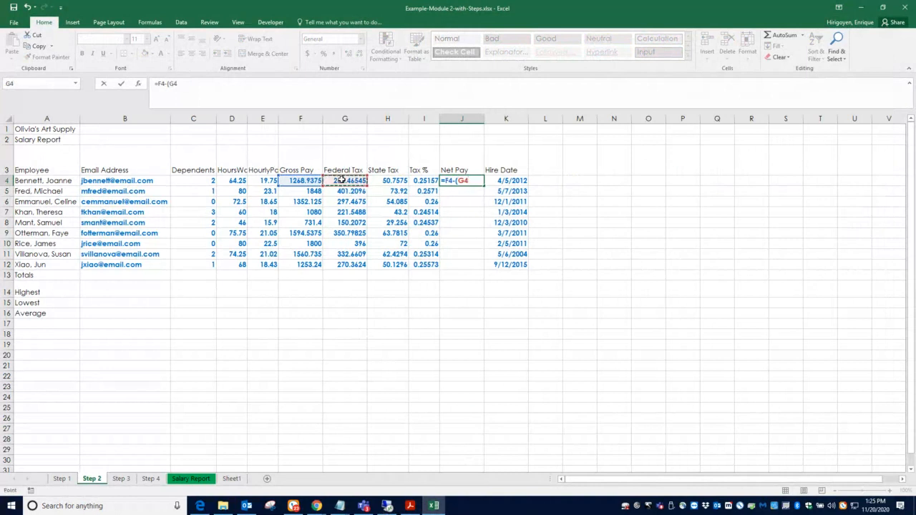
type("+")
left_click(385, 181)
type(")")
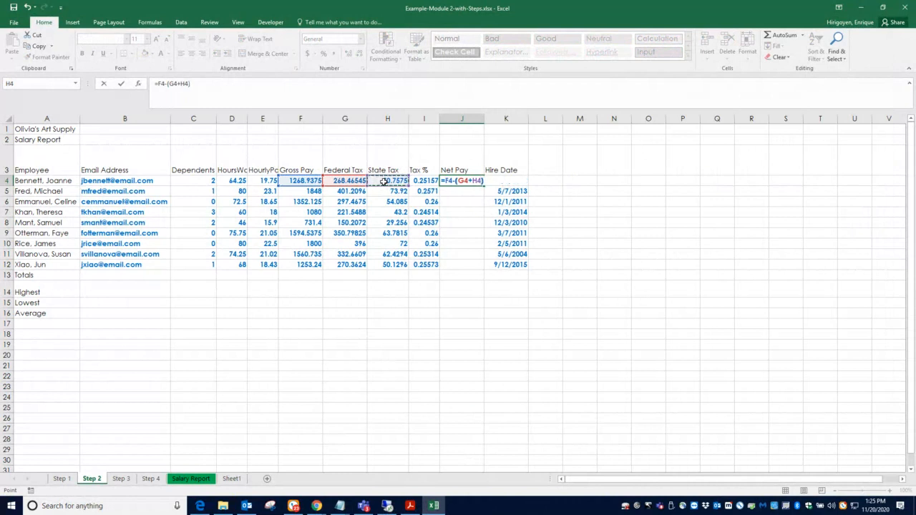
key("Return")
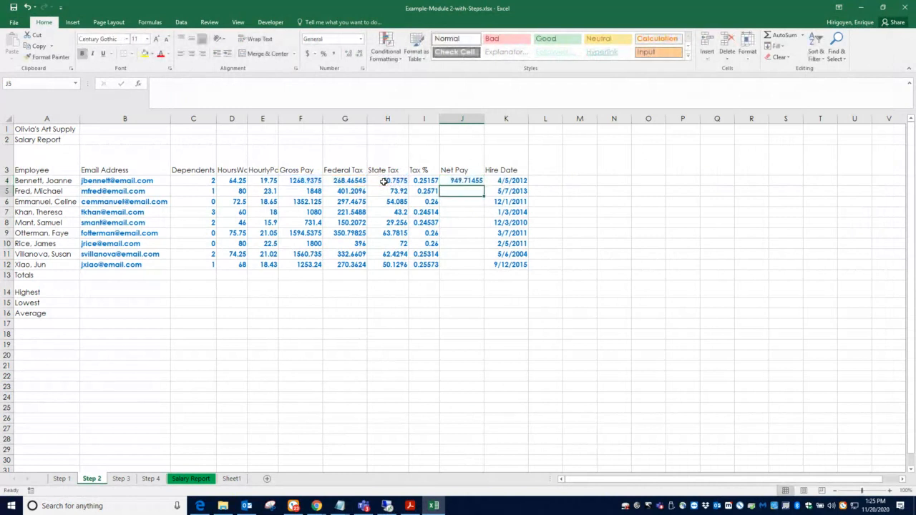
left_click(475, 181)
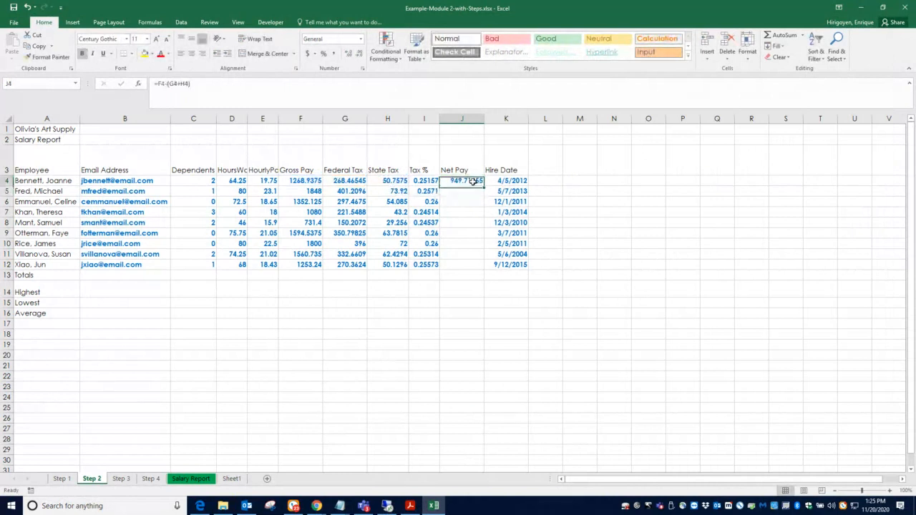
left_click_drag(484, 186, 481, 269)
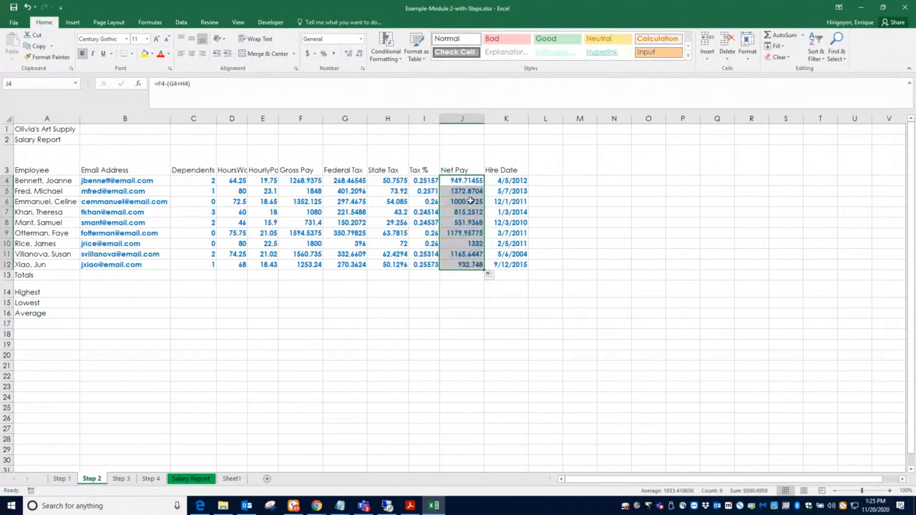
Display the worksheet's formulas instead of values, review columns F through J, and switch back to the values view
left_click(430, 313)
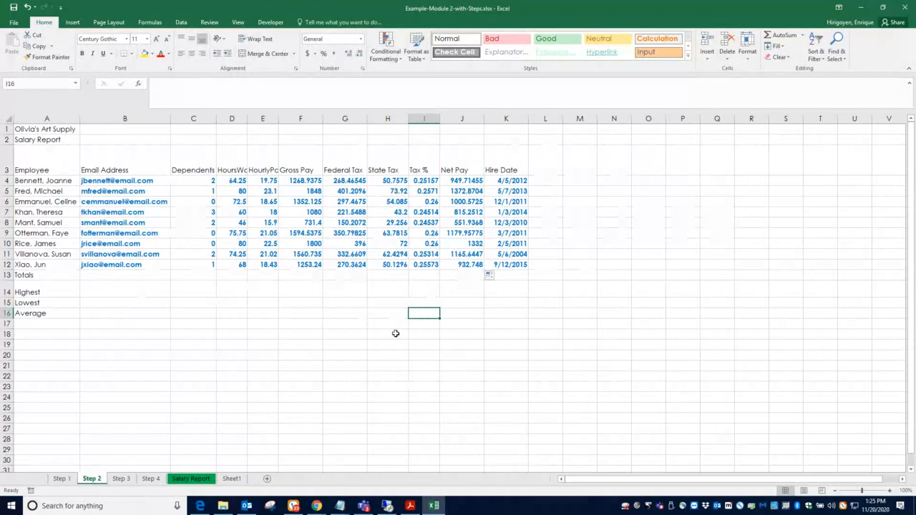
key("ctrl+grave")
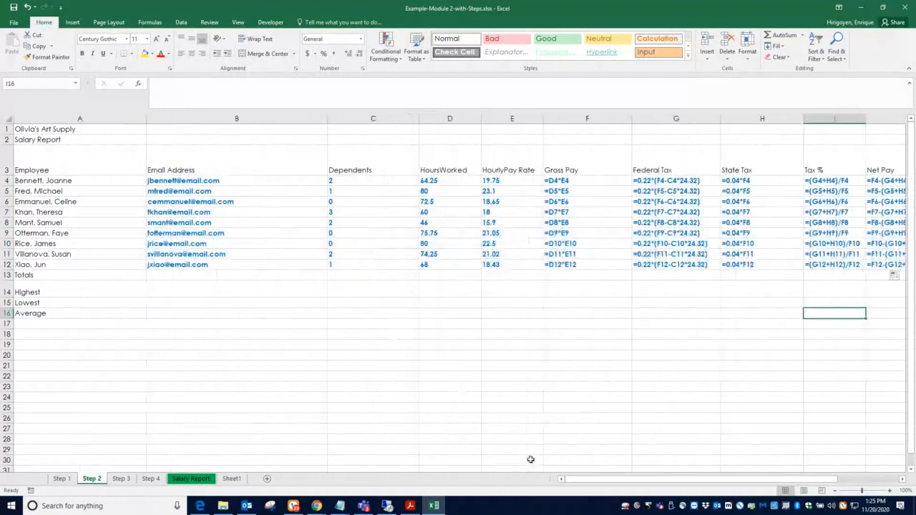
left_click_drag(648, 480, 701, 484)
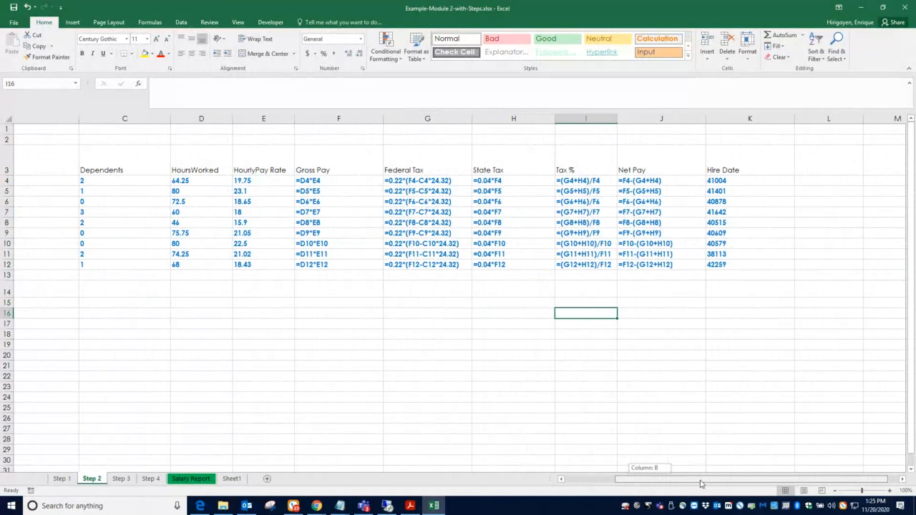
mouse_move(701, 484)
left_mouse_down()
mouse_move(689, 484)
mouse_move(698, 483)
left_mouse_up()
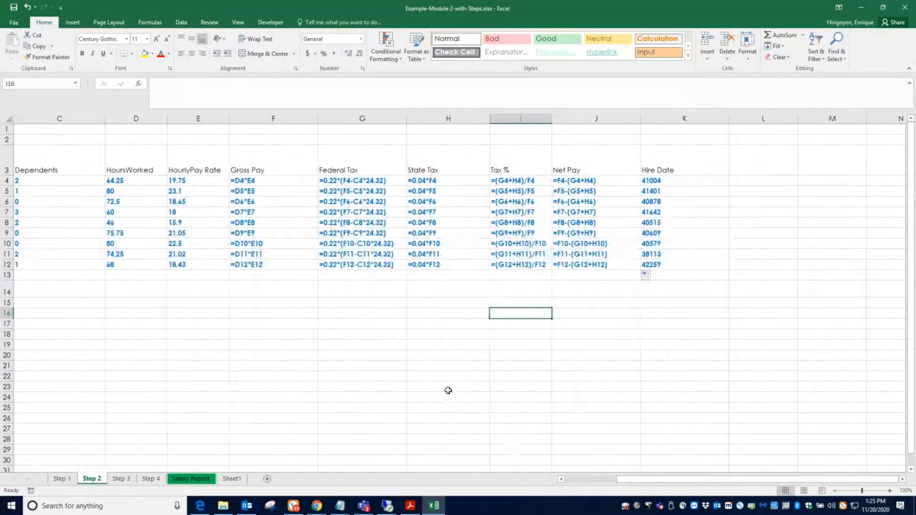
key("ctrl+grave")
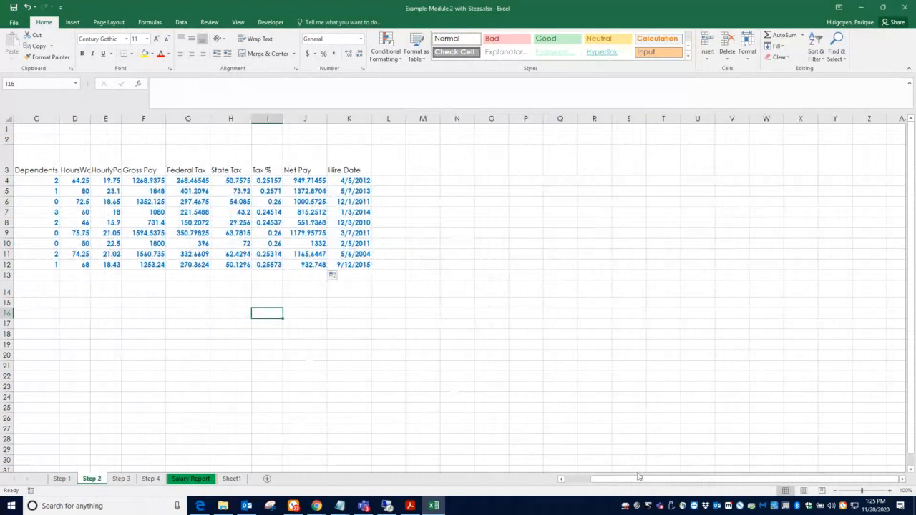
left_click_drag(639, 479, 608, 484)
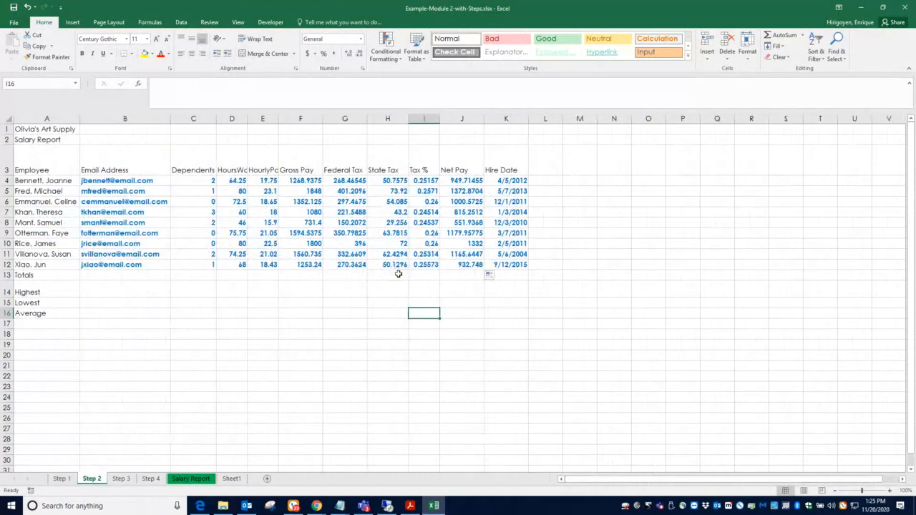
Select C14 in the Highest row and find the PDF page on using the AVERAGE, MAX, and MIN functions
left_click(209, 288)
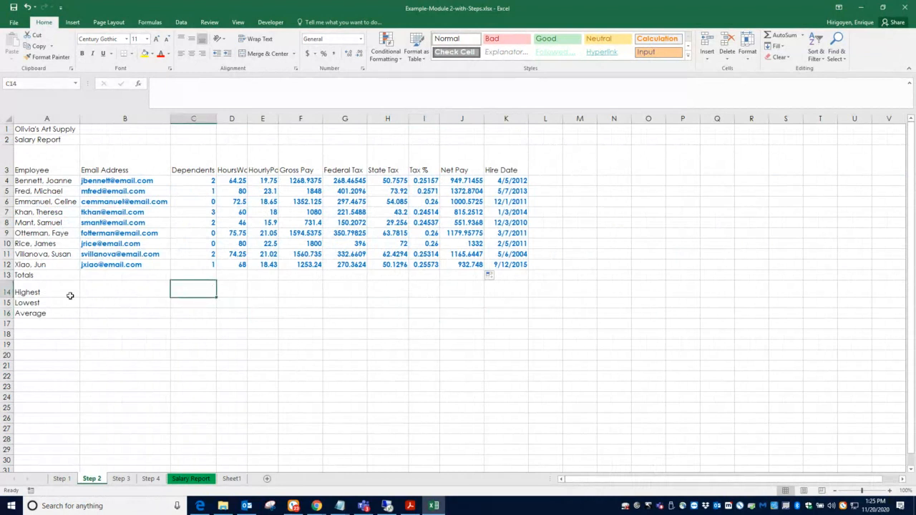
left_click(410, 506)
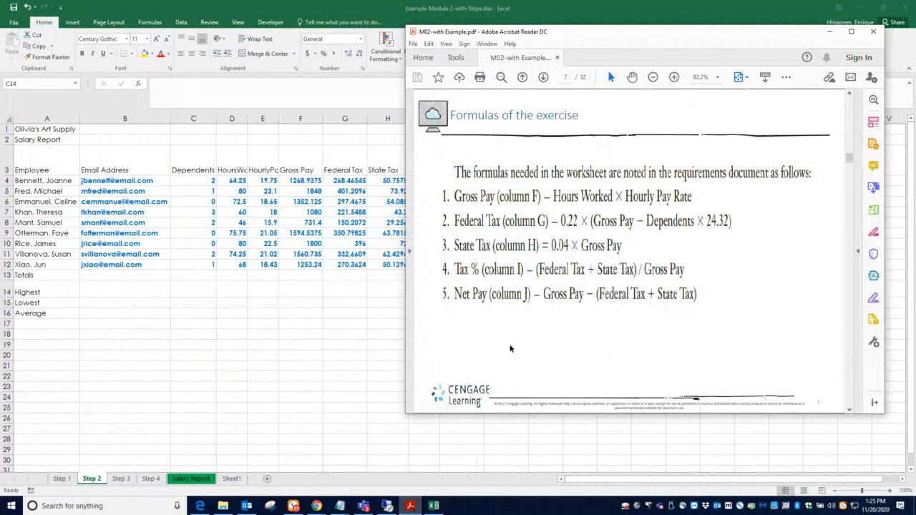
scroll(617, 221, "down", 3)
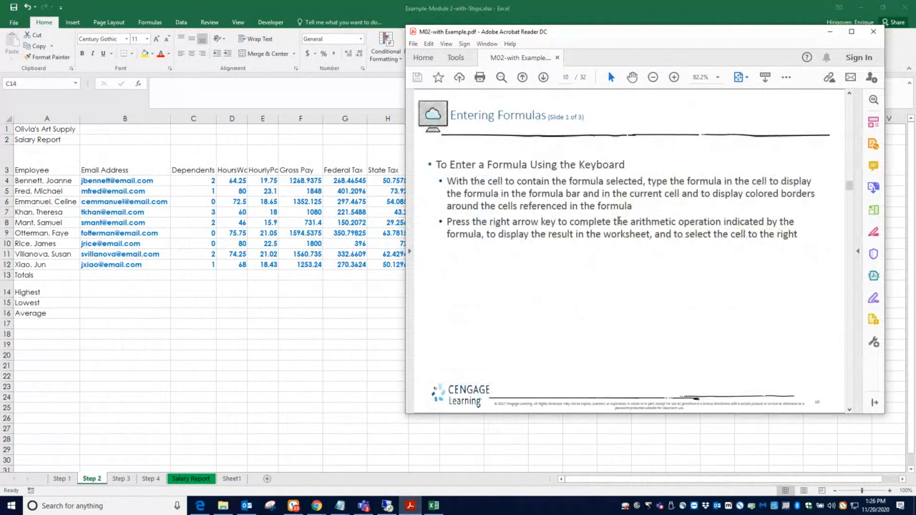
scroll(618, 221, "down", 1)
scroll(618, 220, "down", 1)
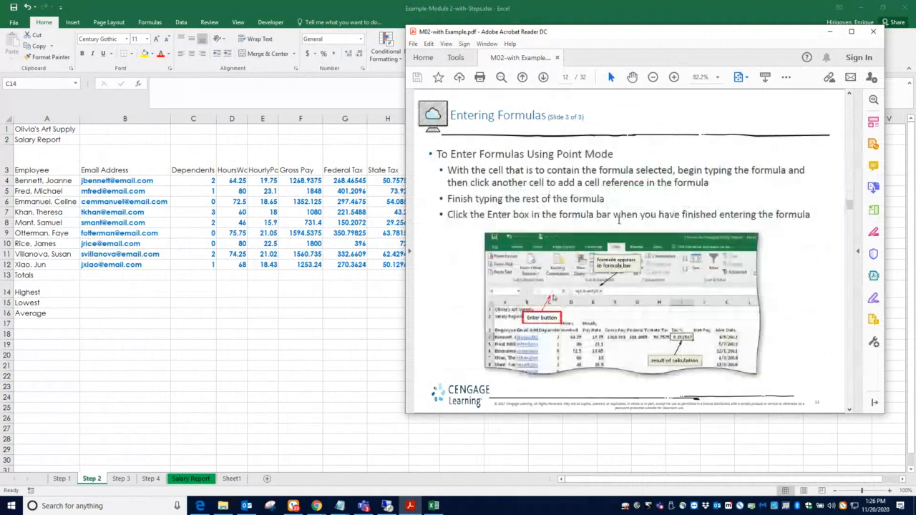
scroll(618, 221, "down", 1)
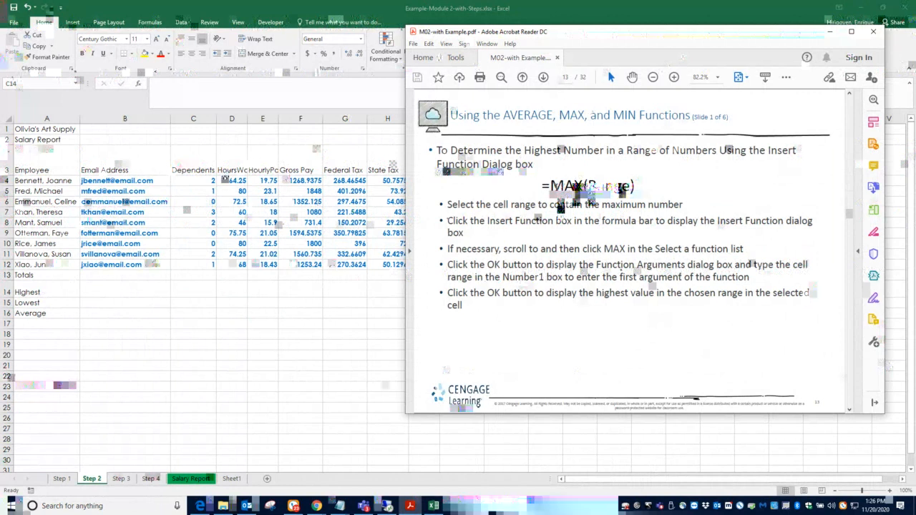
Return to the Excel workbook and enter =MAX(C4:C12) in C14 for the highest number of dependents
left_click(198, 290)
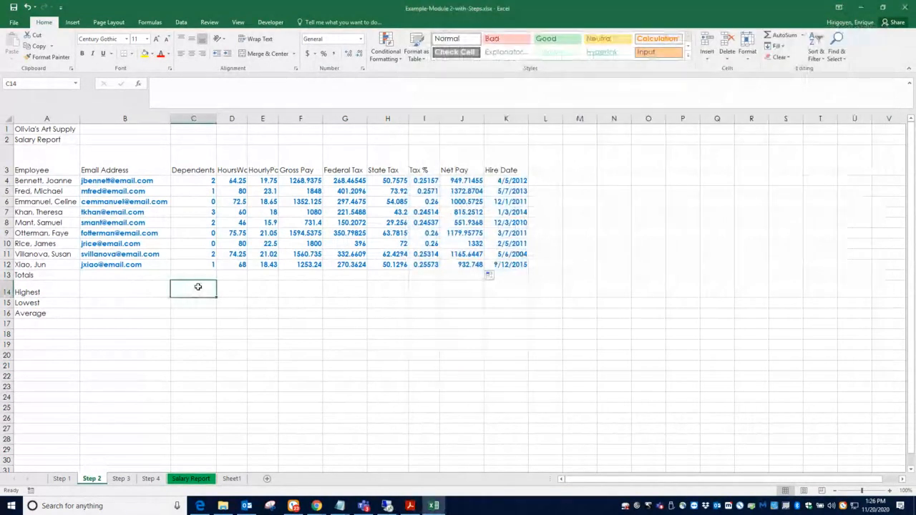
type("=")
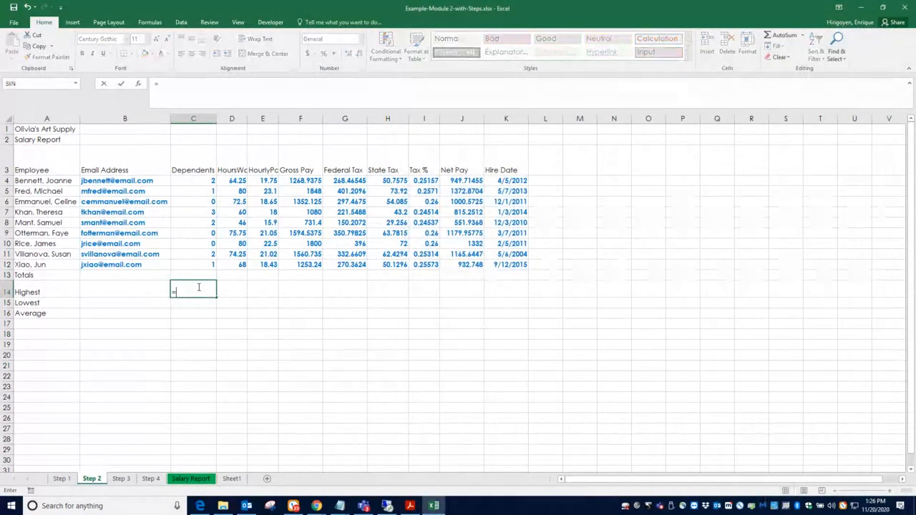
type("MAX")
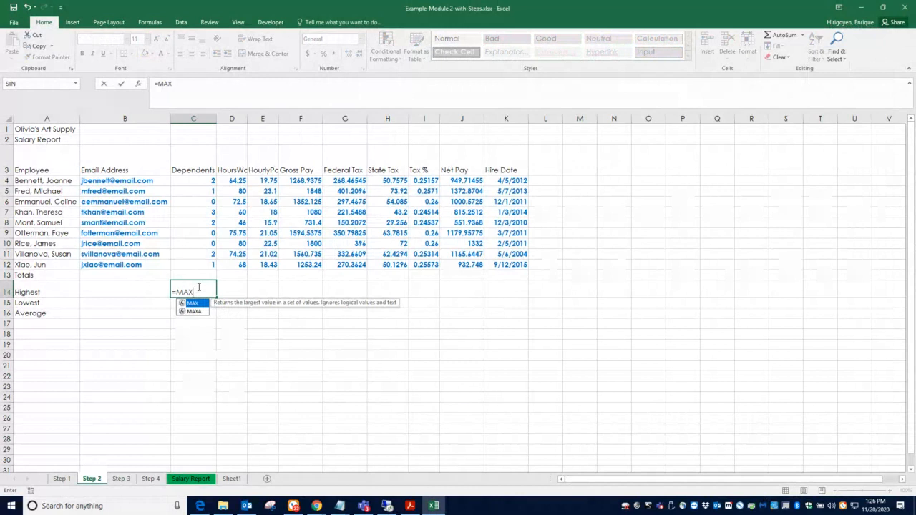
type("(")
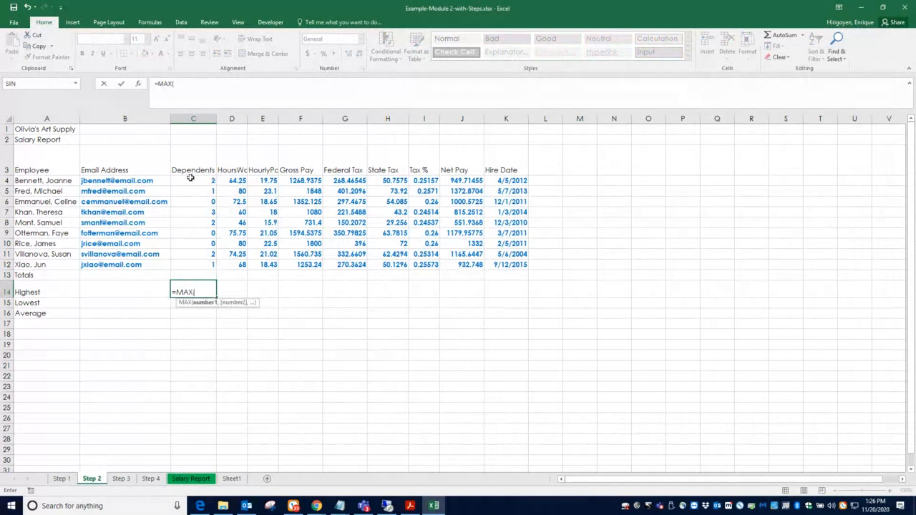
left_click_drag(190, 179, 195, 266)
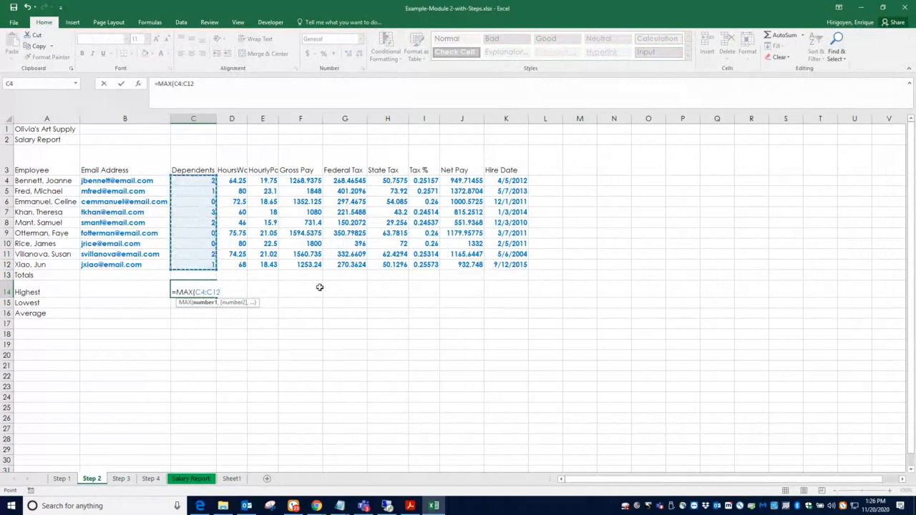
type(")")
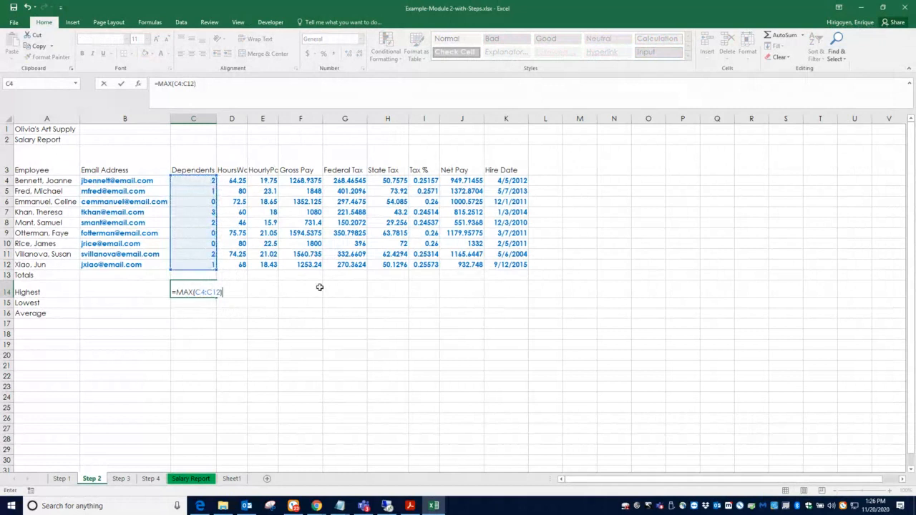
key("Return")
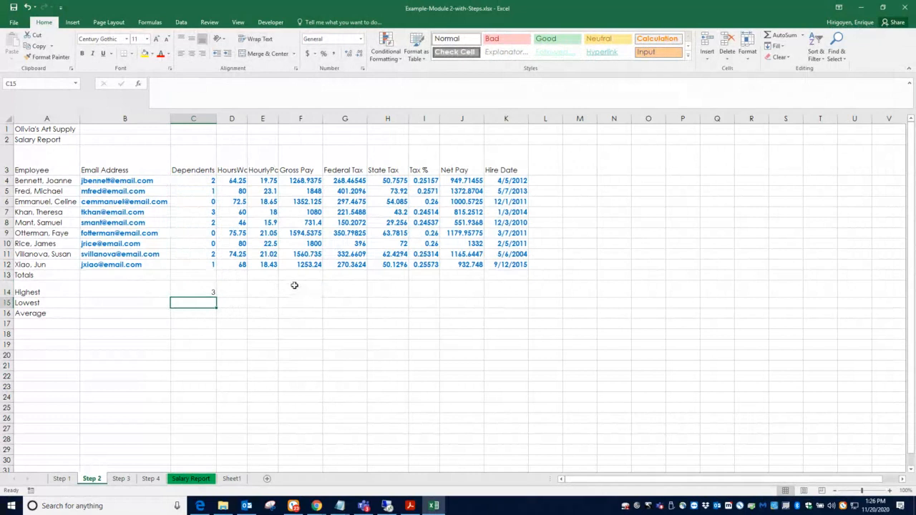
left_click(206, 292)
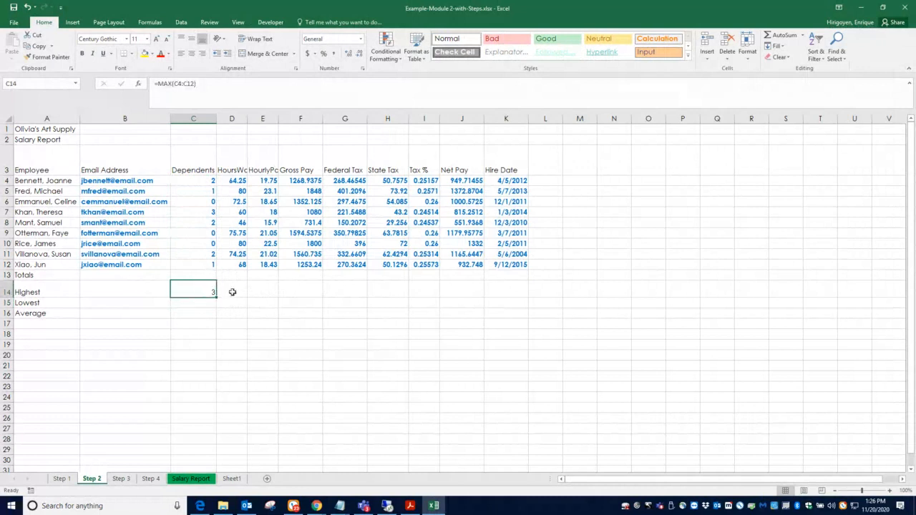
left_click(233, 292)
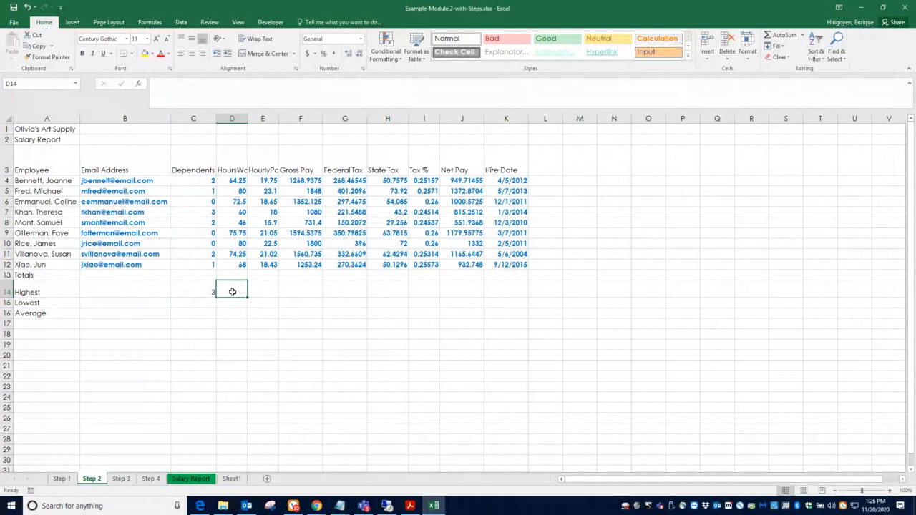
left_click(141, 86)
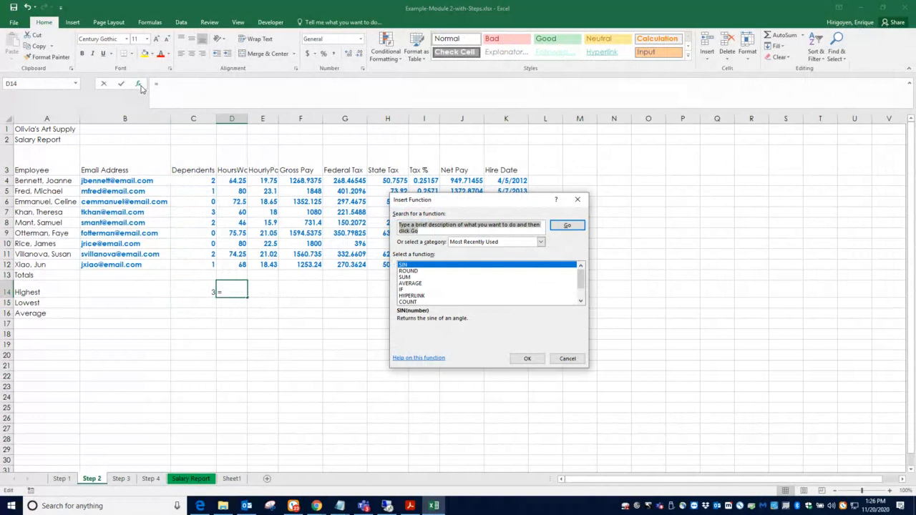
type("max")
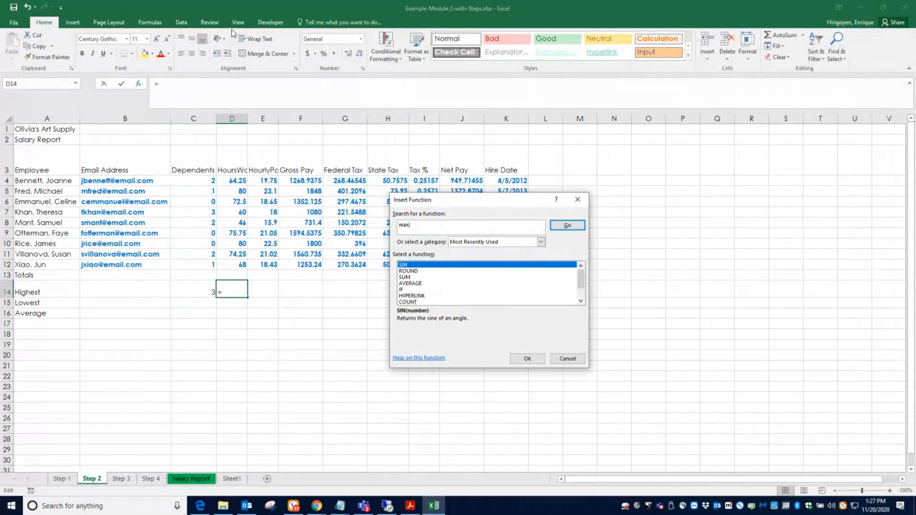
left_click(527, 358)
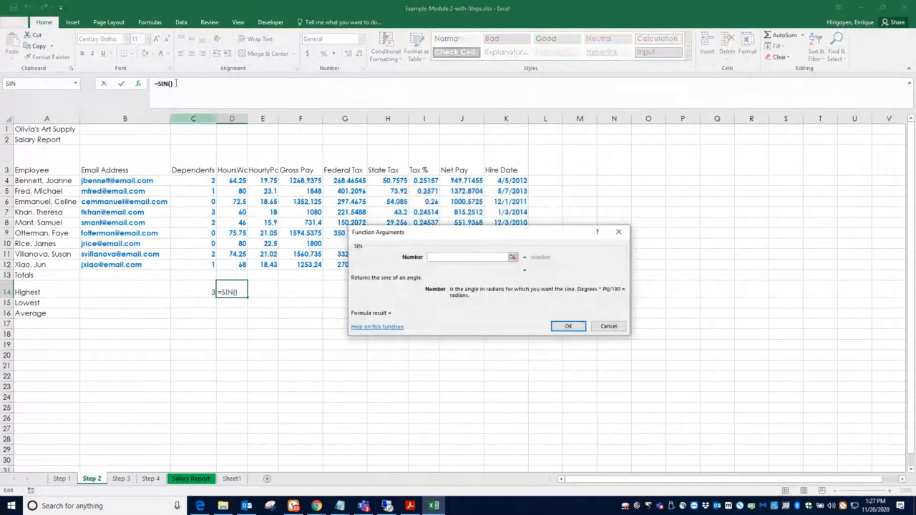
left_click(609, 327)
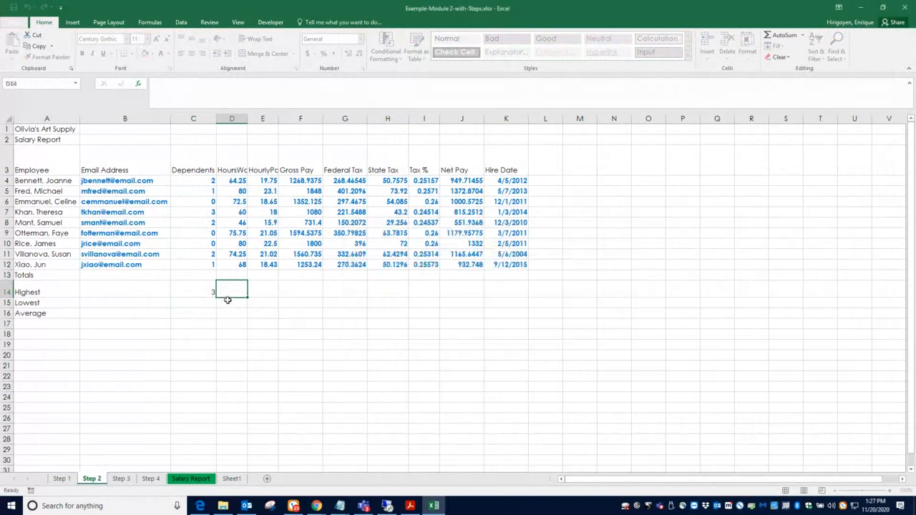
Enter =MAX(D4:D12) in D14 and fill the formula across the Highest row through J14
left_click(156, 85)
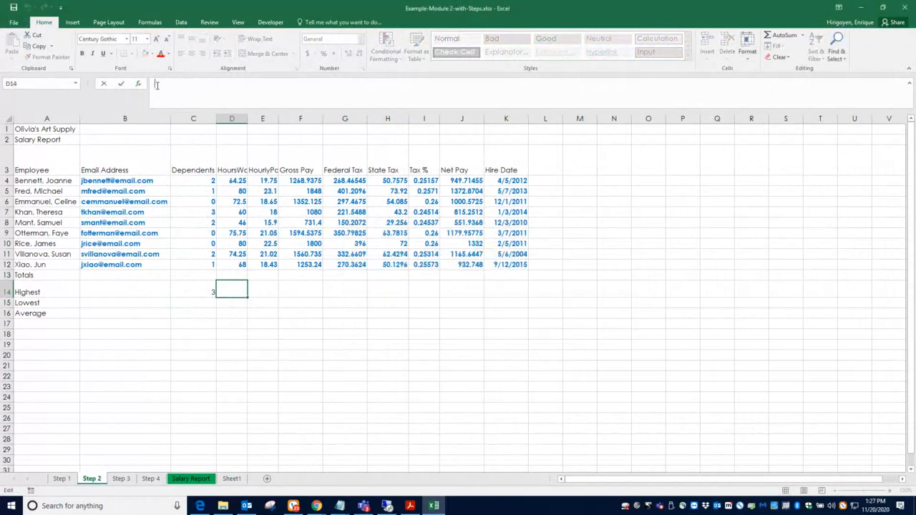
type("=mAX")
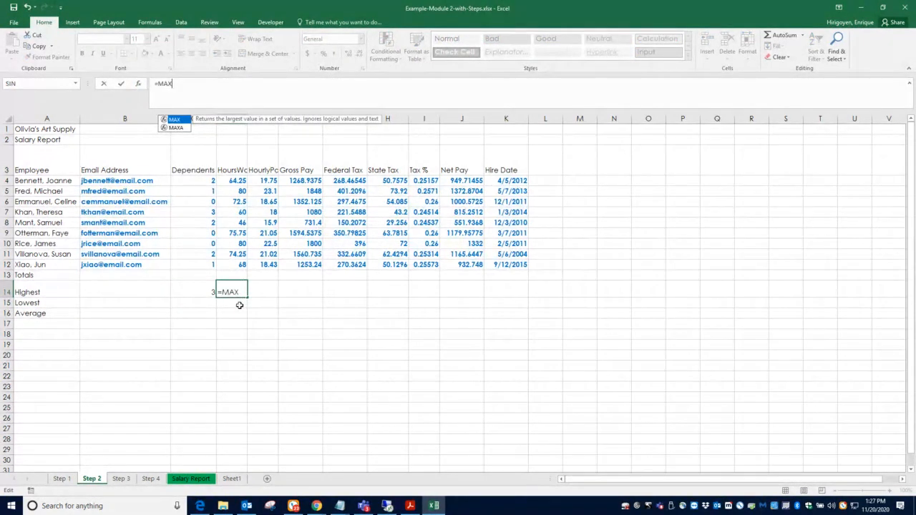
type("(")
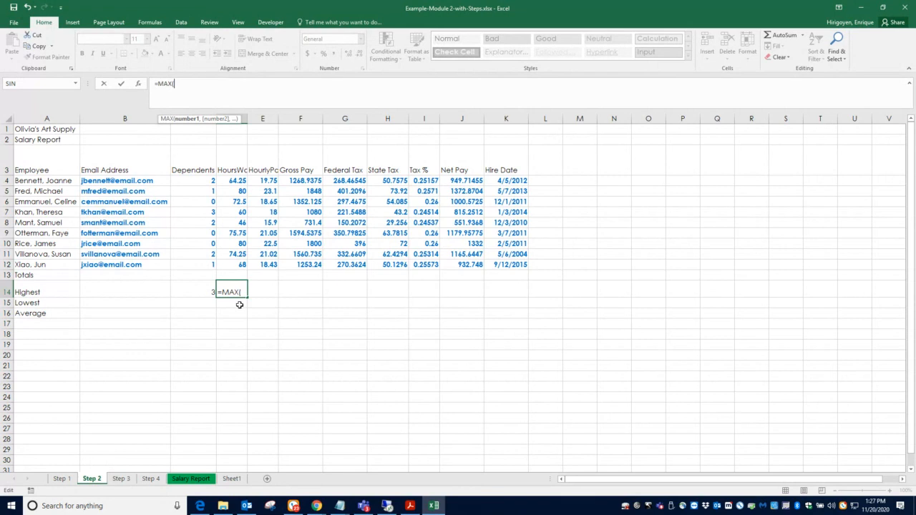
left_click_drag(234, 182, 231, 266)
type(")")
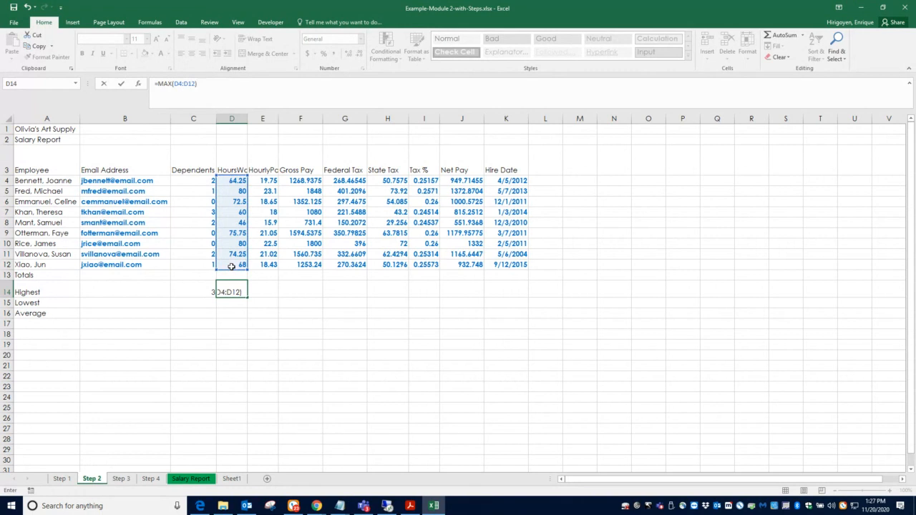
key("Return")
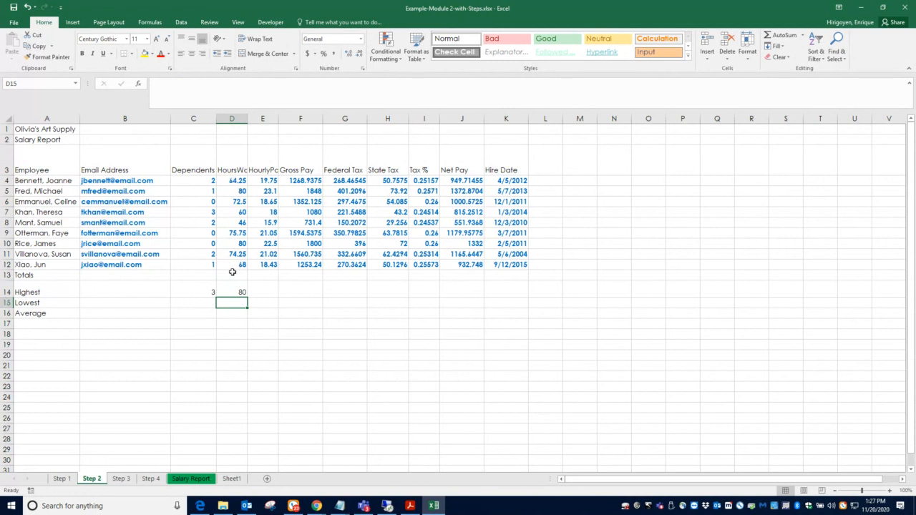
left_click(234, 291)
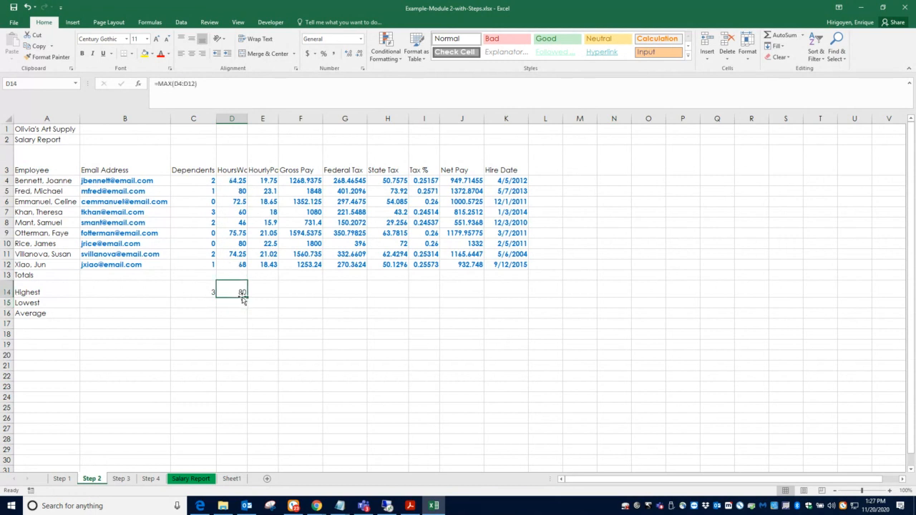
left_click_drag(248, 296, 480, 302)
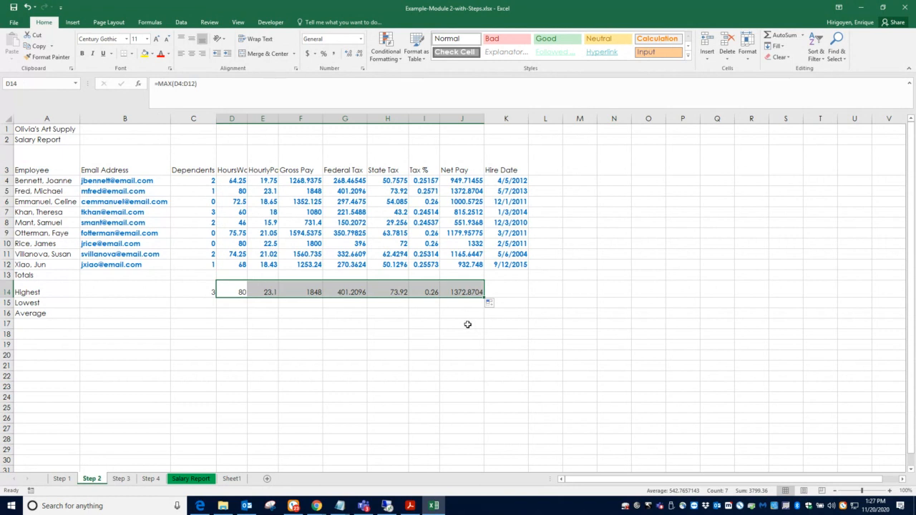
left_click(465, 324)
Select C15 in the Lowest row and find the PDF page on the MIN function
left_click(204, 302)
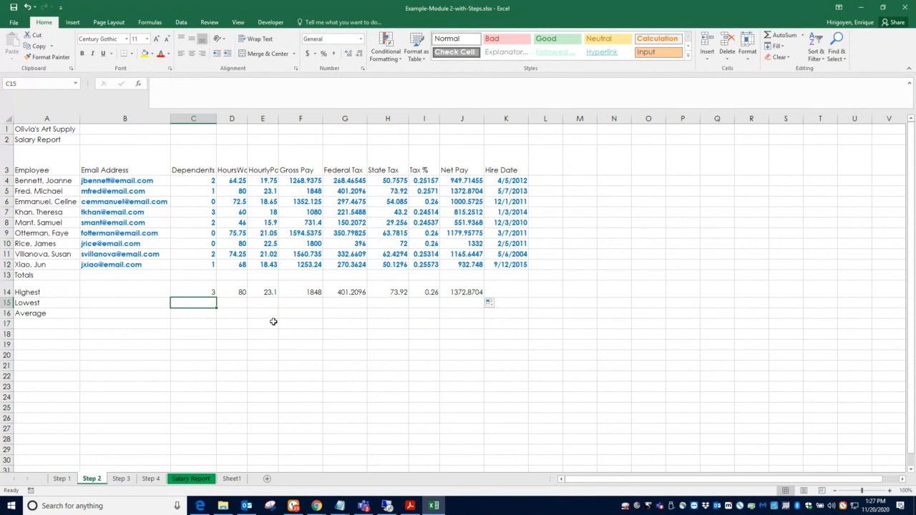
left_click(410, 506)
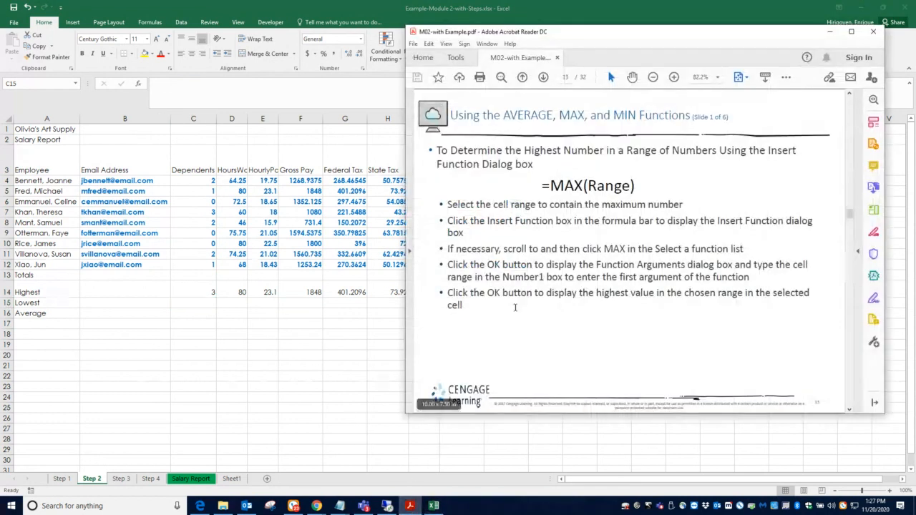
scroll(515, 308, "down", 5)
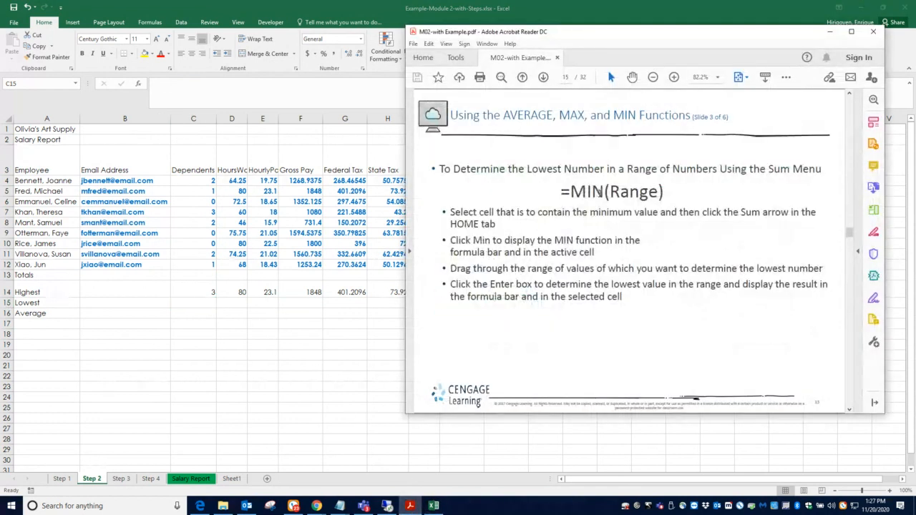
Back in the Excel workbook, enter =MIN(C4:C12) in C15 and fill it across the Lowest row through J15
left_click(203, 303)
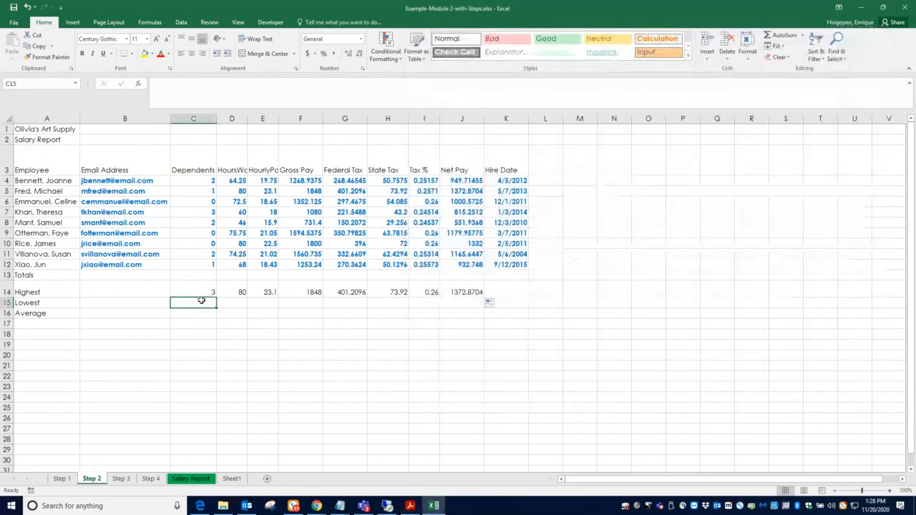
type("=MIN(")
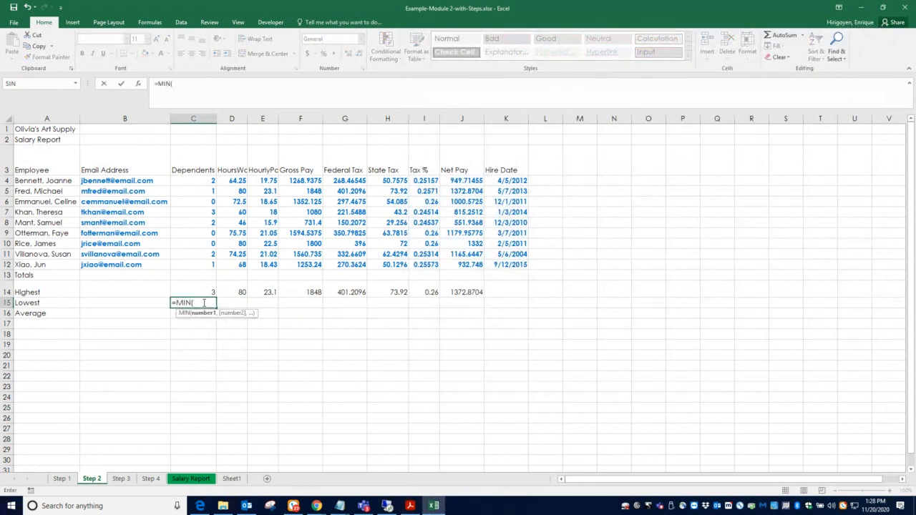
left_click_drag(207, 181, 196, 267)
type(")")
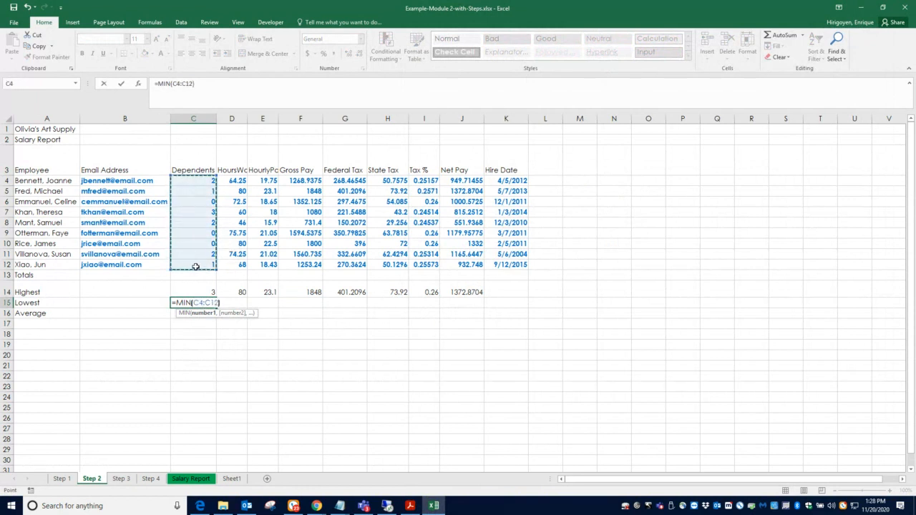
key("Return")
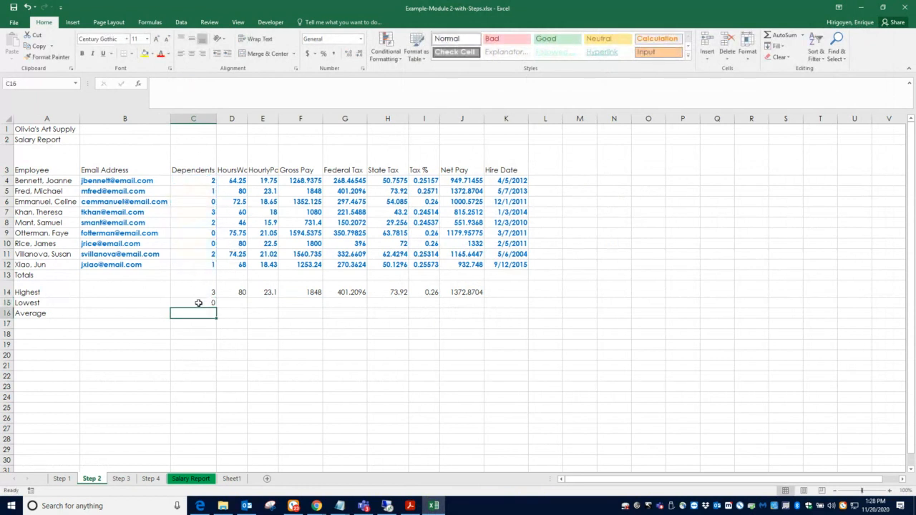
left_click(198, 303)
left_click_drag(217, 310, 481, 305)
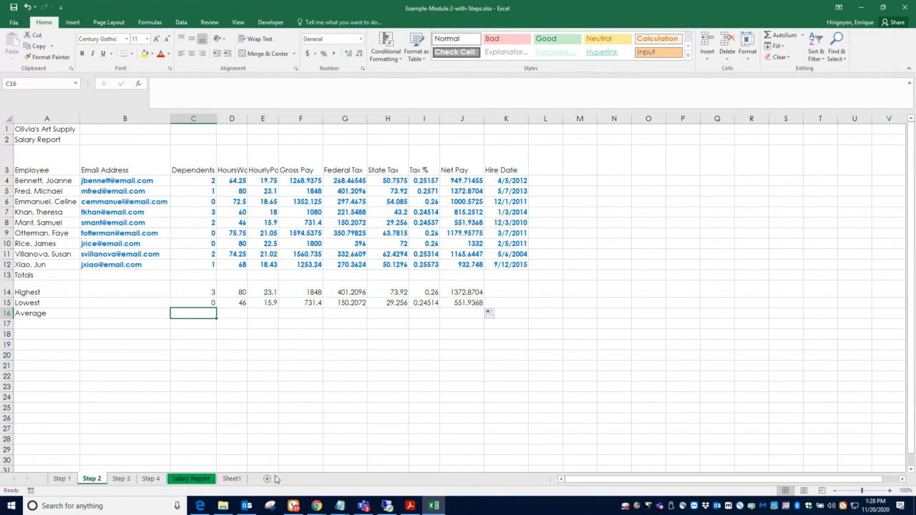
Find the PDF page on the AVERAGE function and, back in the Excel workbook, enter =AVERAGE(C4:C12) in C16
left_click(410, 506)
scroll(565, 295, "down", 2)
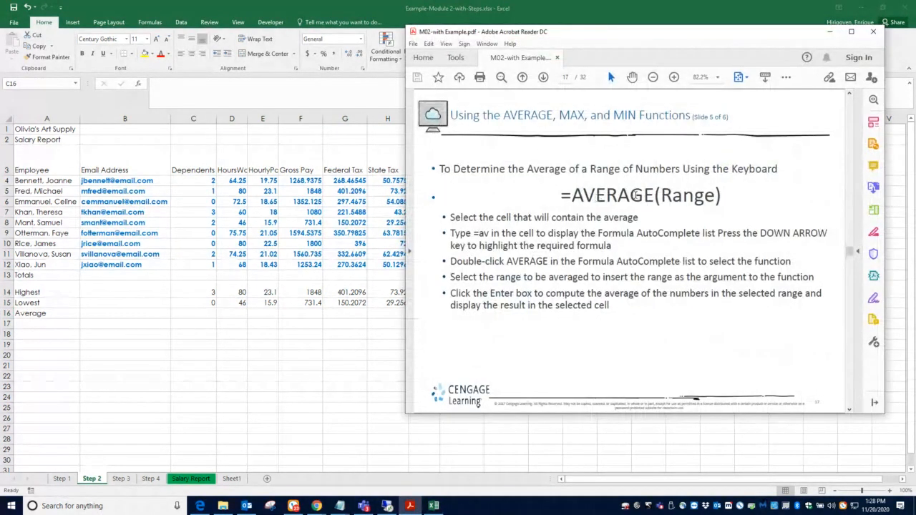
left_click(196, 313)
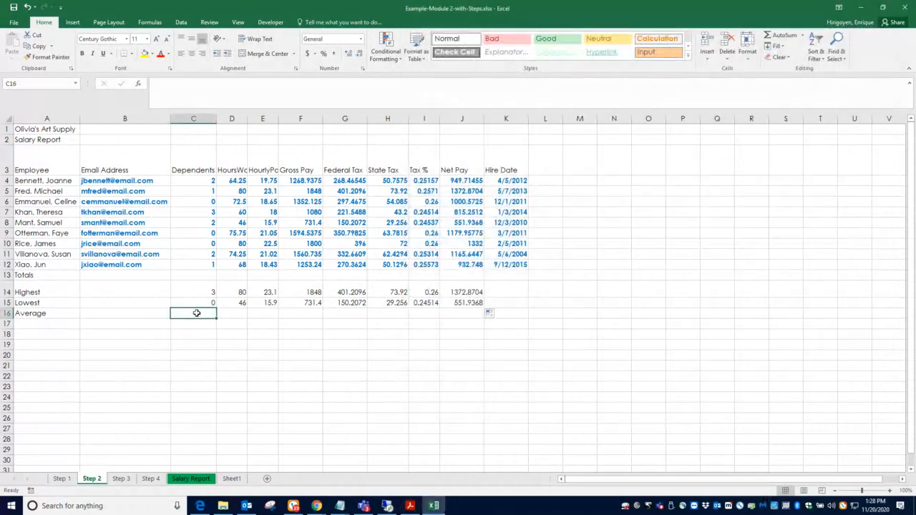
type("=AVERAGE")
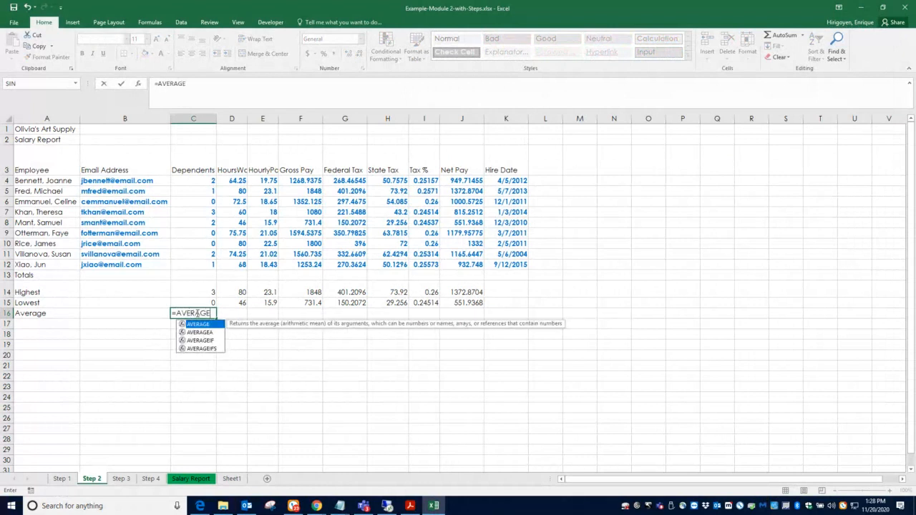
type("(")
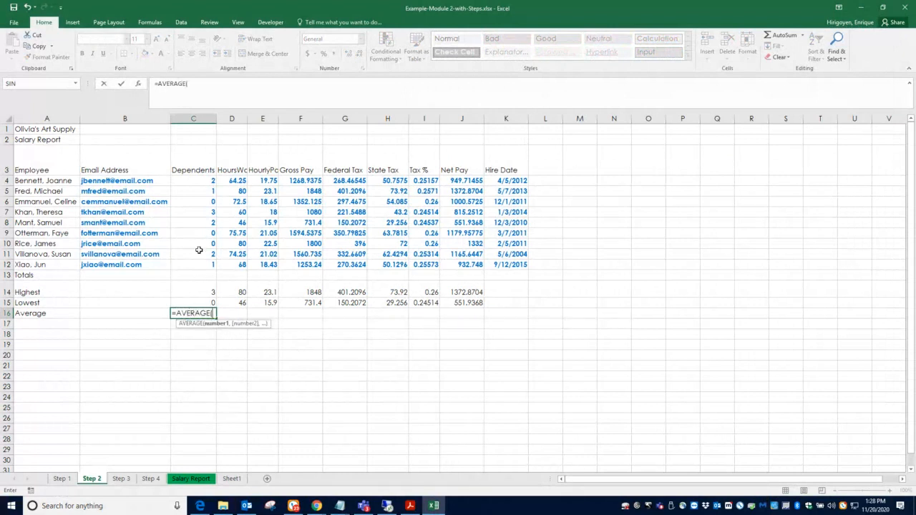
left_click_drag(212, 180, 196, 267)
type(")")
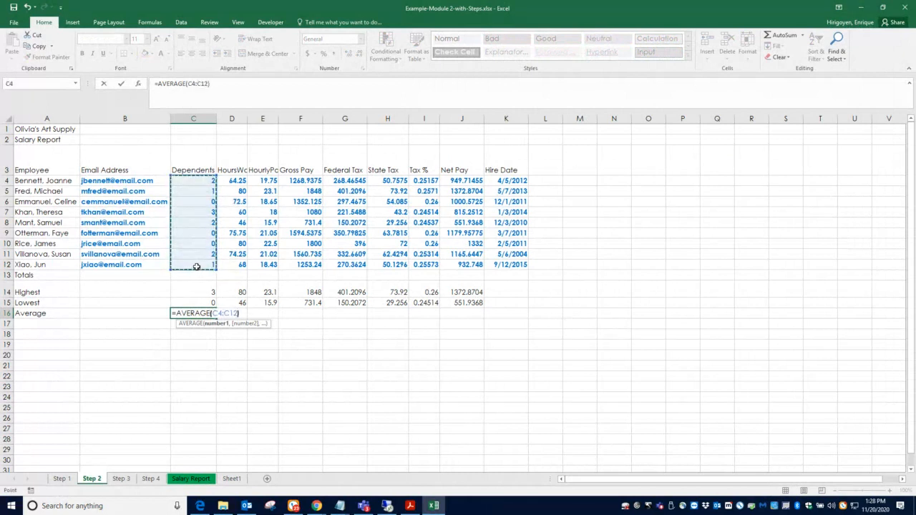
key("Return")
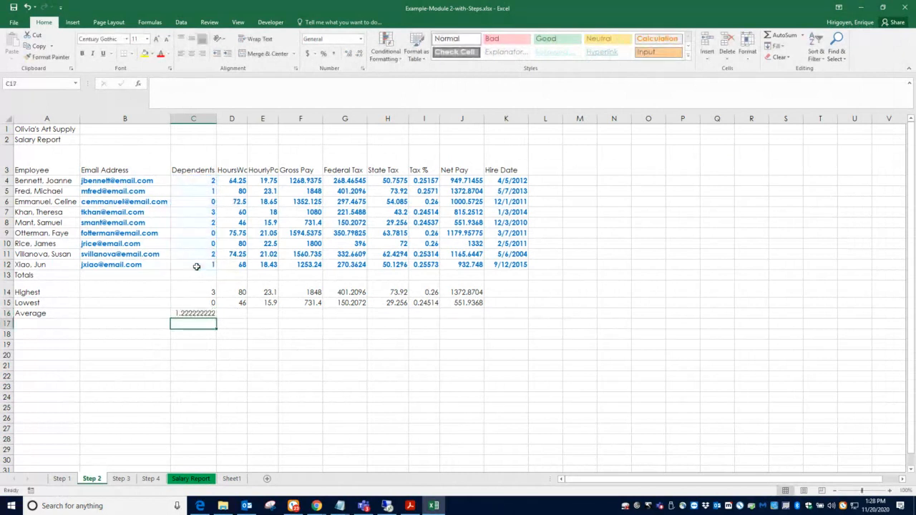
Fill the average formula across the Average row through J16 and review the sheet's formulas before returning to the values display
left_click(207, 313)
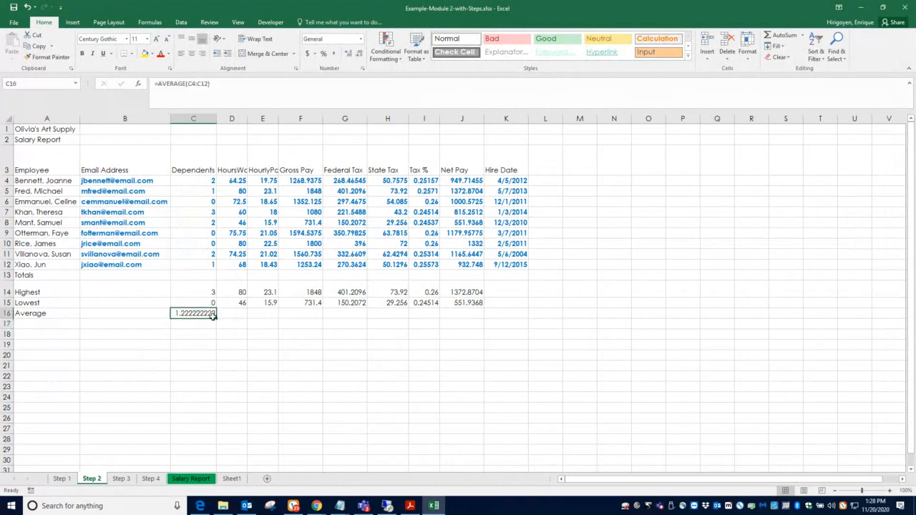
left_click_drag(216, 318, 470, 313)
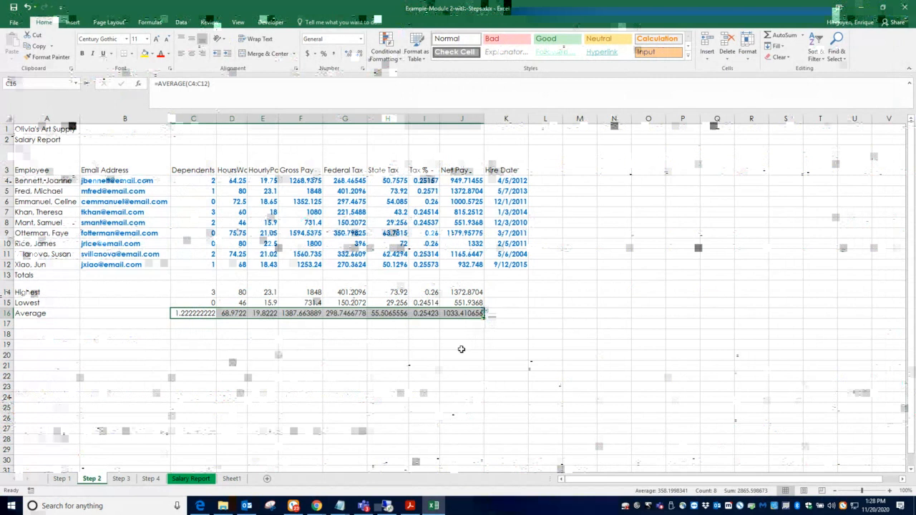
left_click(465, 352)
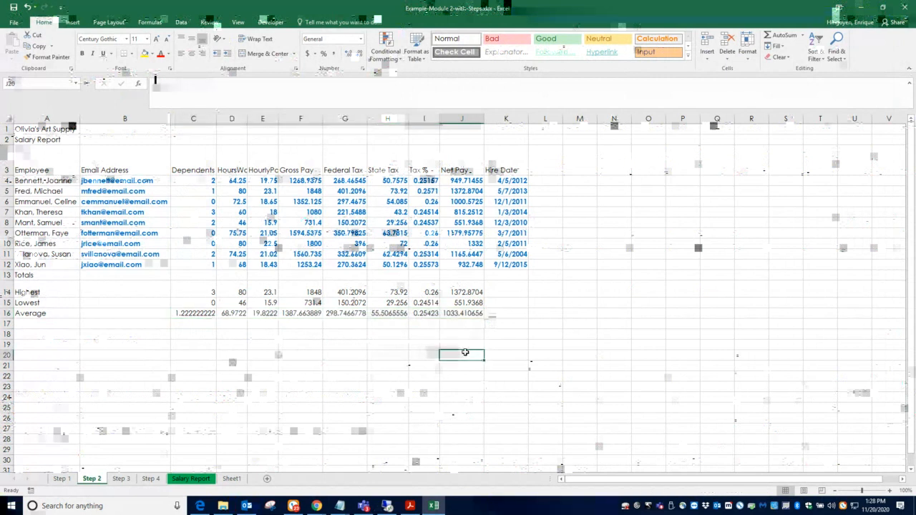
key("ctrl+grave")
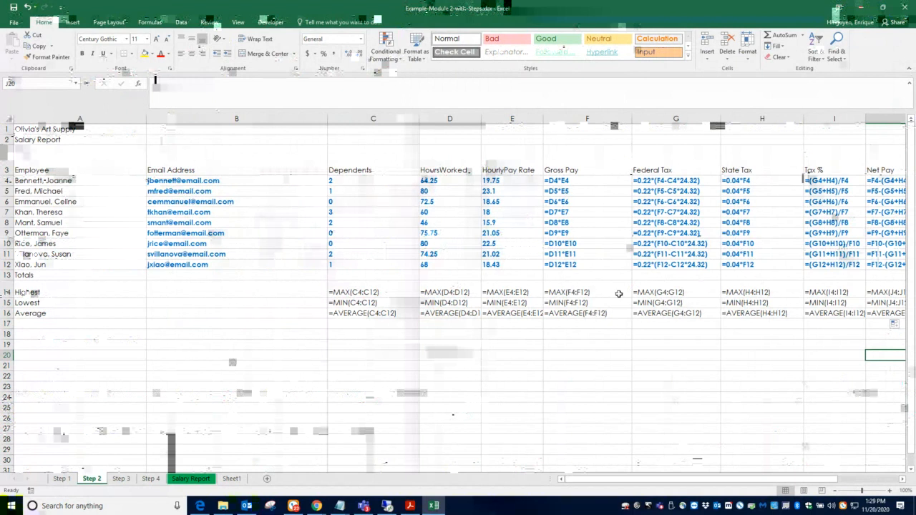
key("ctrl+grave")
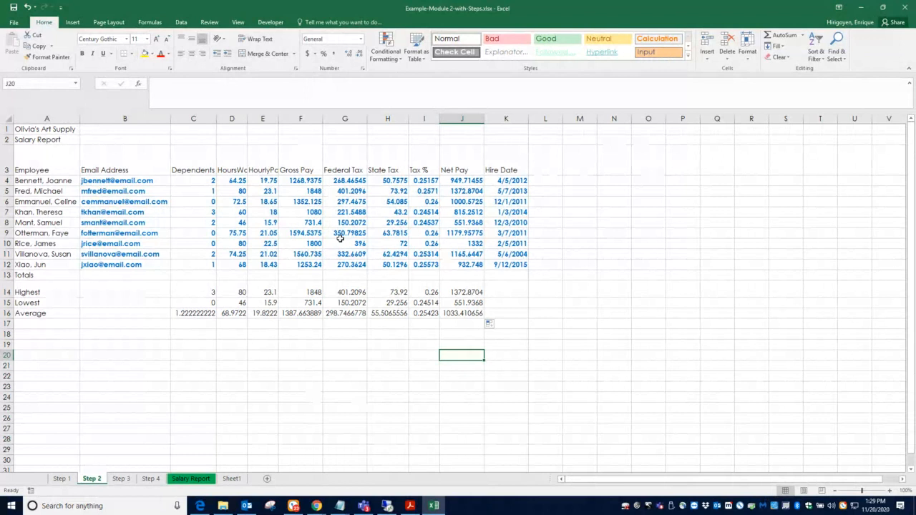
left_click(358, 353)
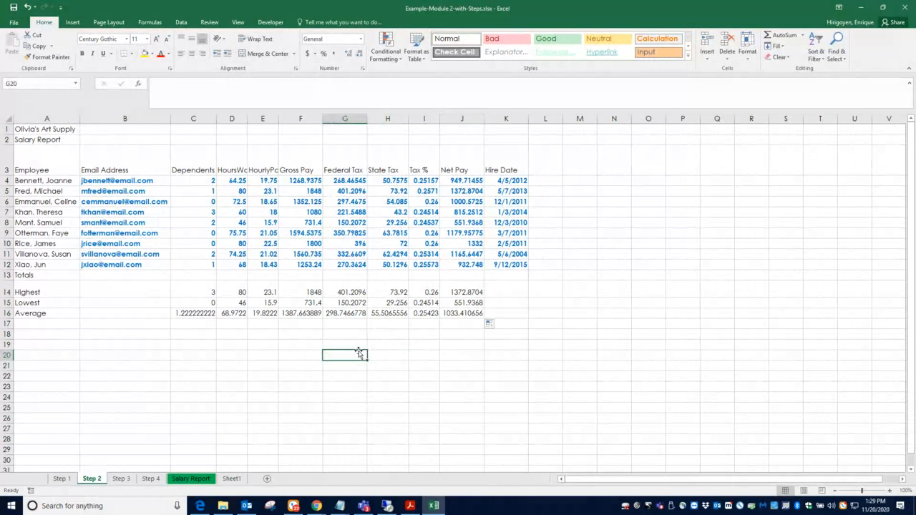
Check the formatted Step 4 sheet, and on the Step 3 sheet merge and center the two titles across A1:K1 and A2:K2
left_click(151, 479)
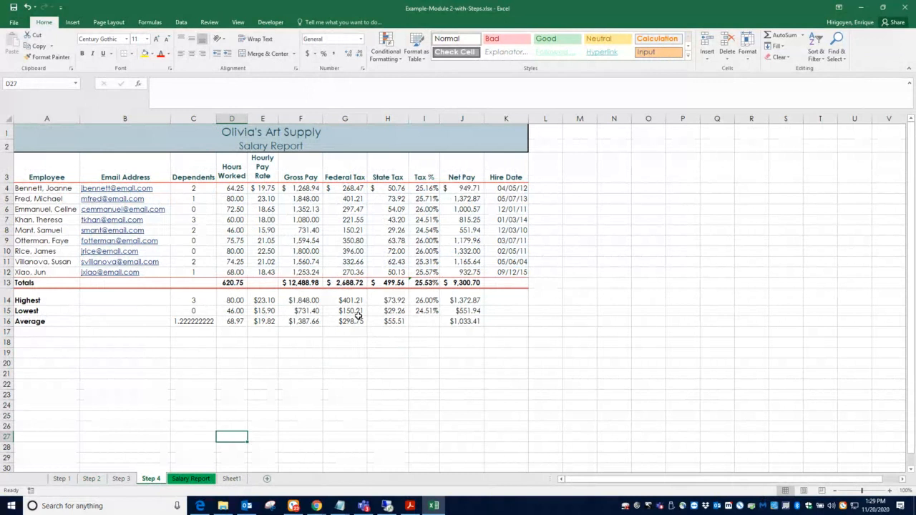
left_click(122, 478)
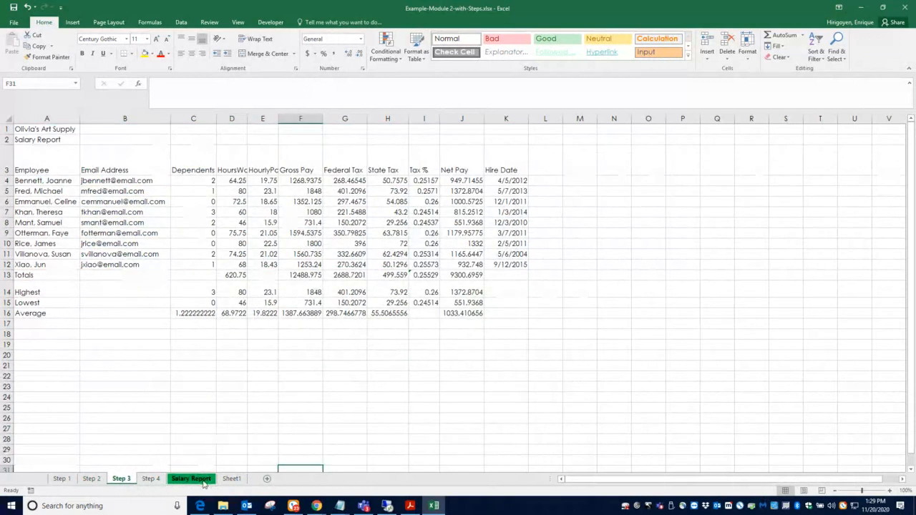
left_click(63, 129)
left_click_drag(63, 129, 523, 132)
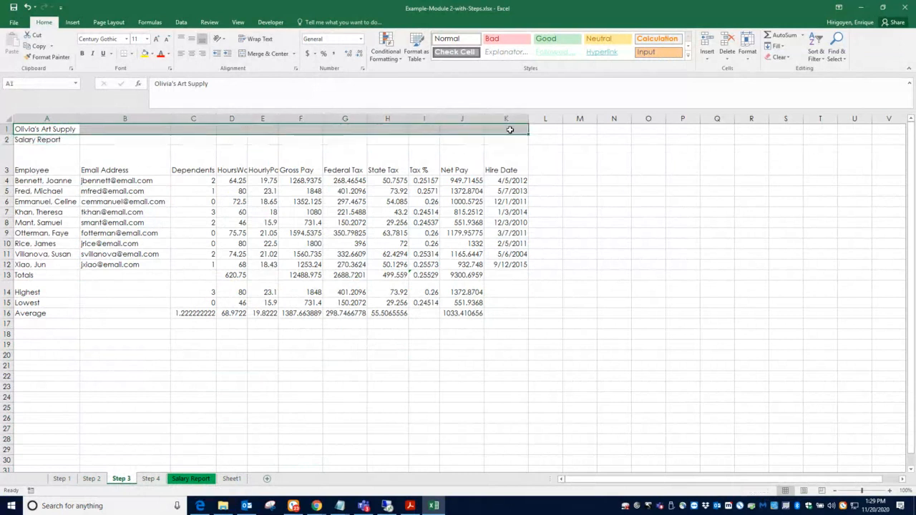
left_click(268, 54)
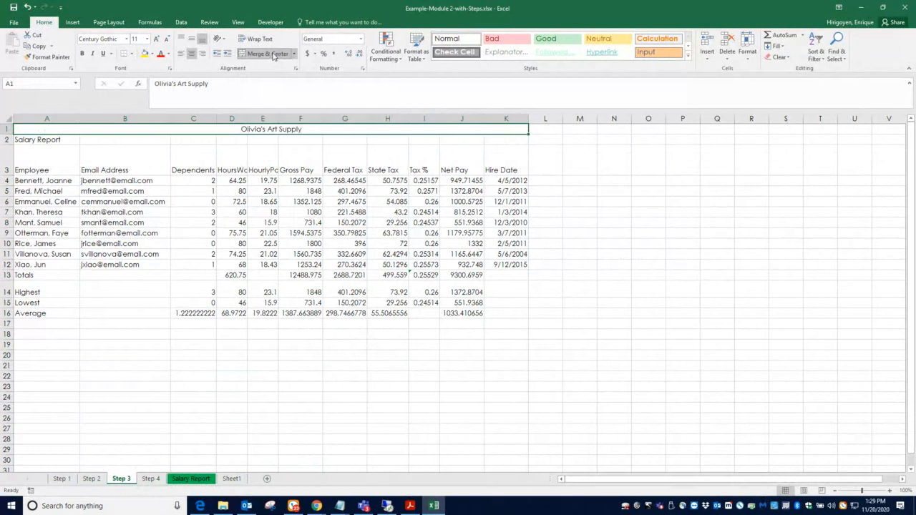
left_click_drag(22, 139, 507, 138)
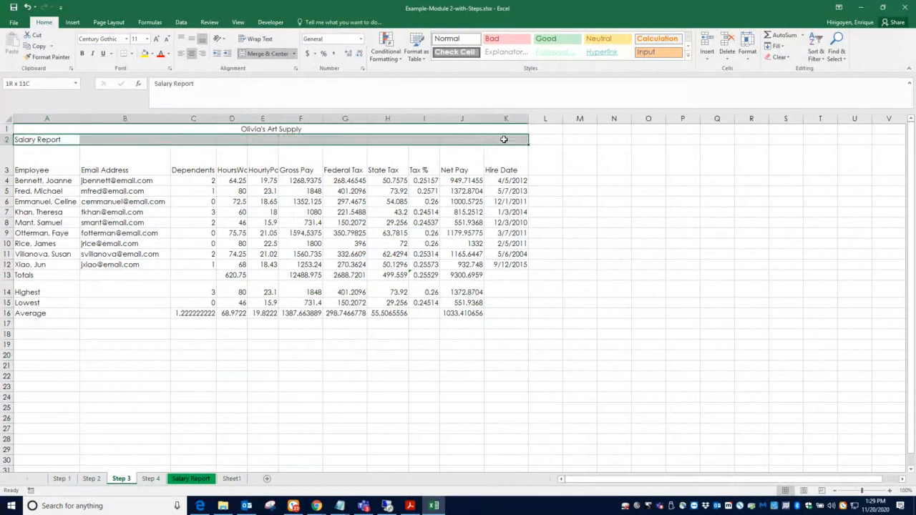
left_click(267, 54)
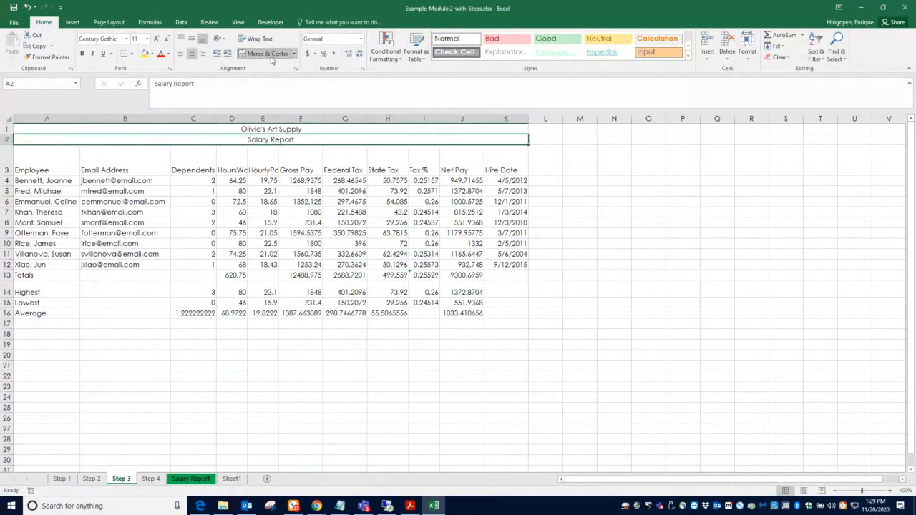
Make the Olivia's Art Supply title in row 1 bold and set its font size to 20
left_click(275, 129)
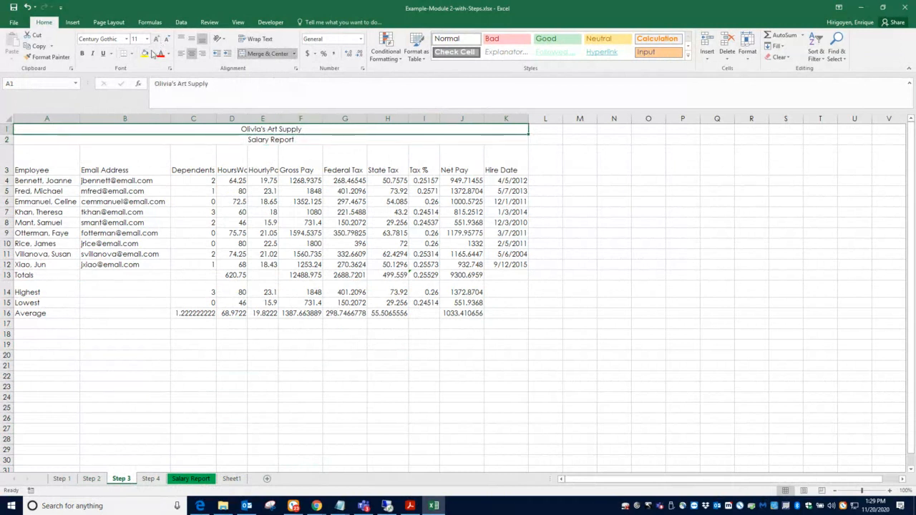
left_click(83, 54)
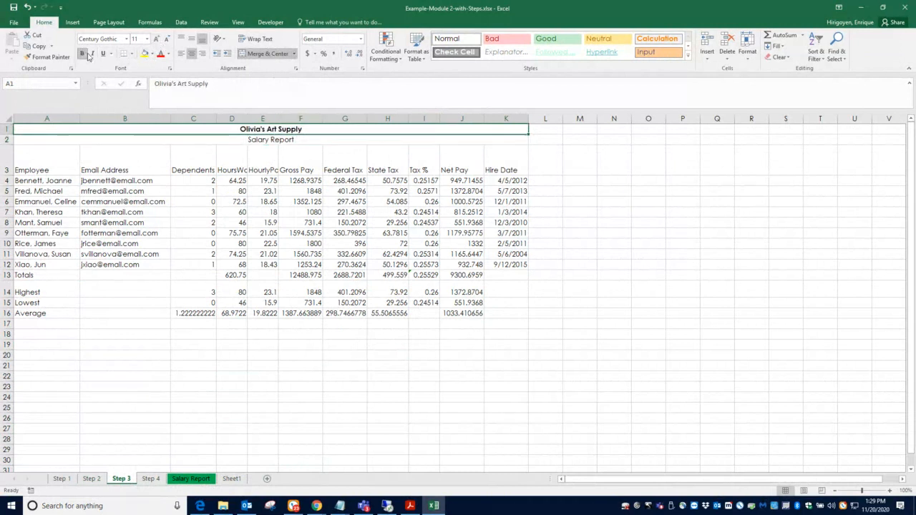
left_click(146, 39)
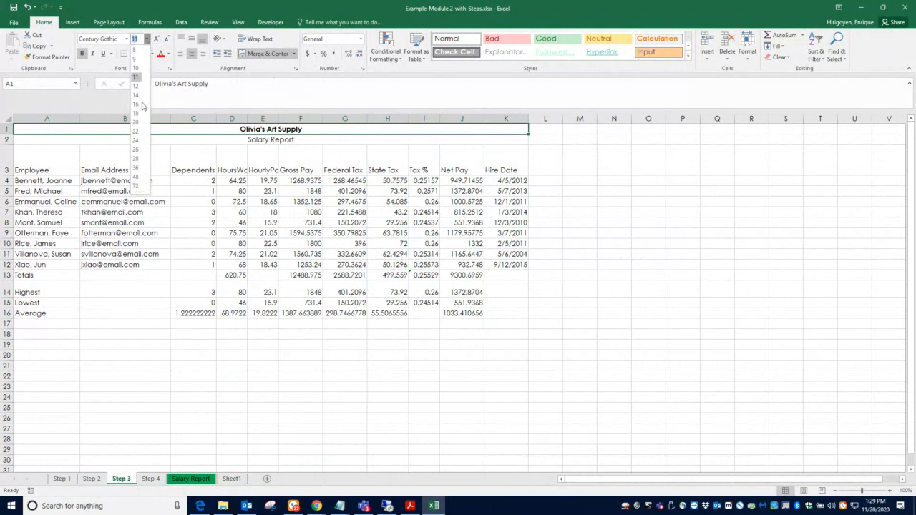
left_click(136, 123)
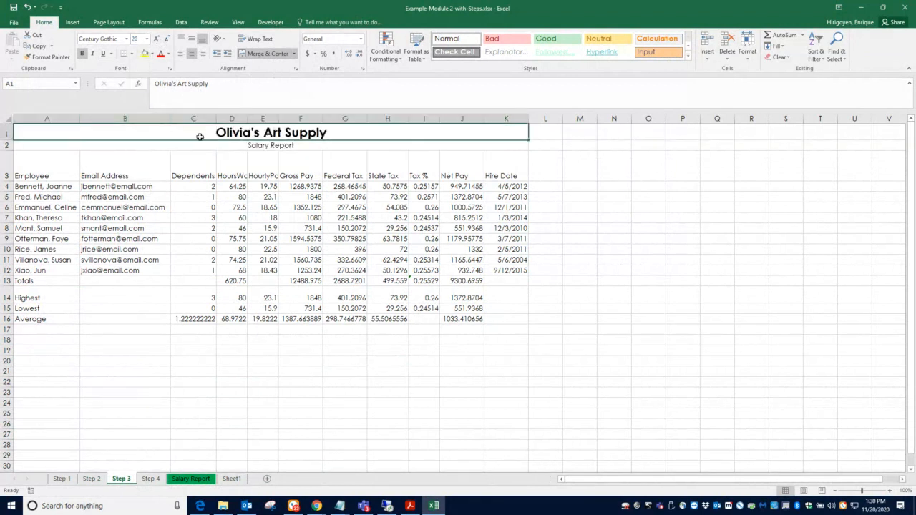
Set the Salary Report subtitle in row 2 to font size 18 and make it bold
left_click(260, 145)
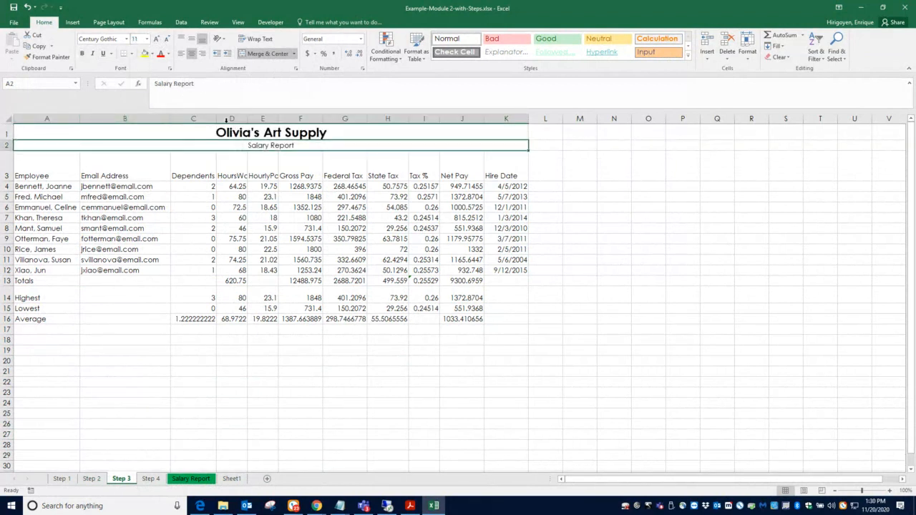
left_click(147, 39)
left_click(136, 113)
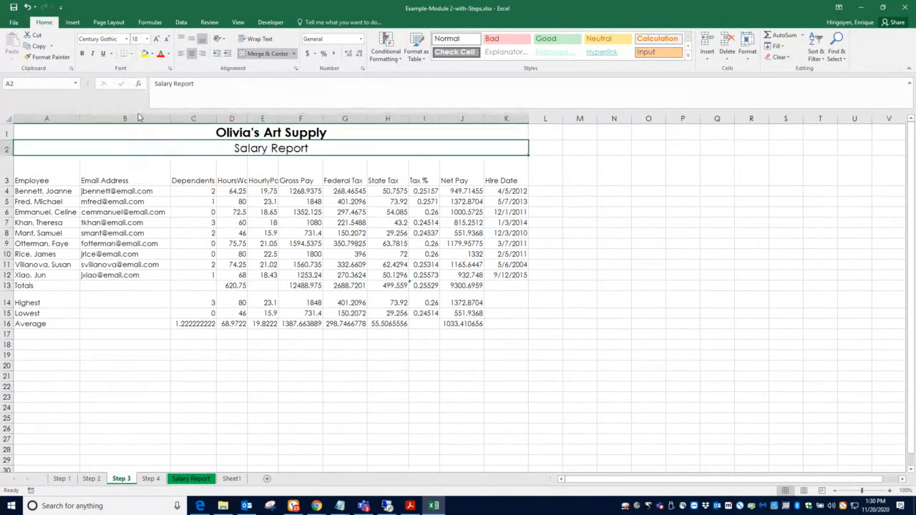
left_click(83, 54)
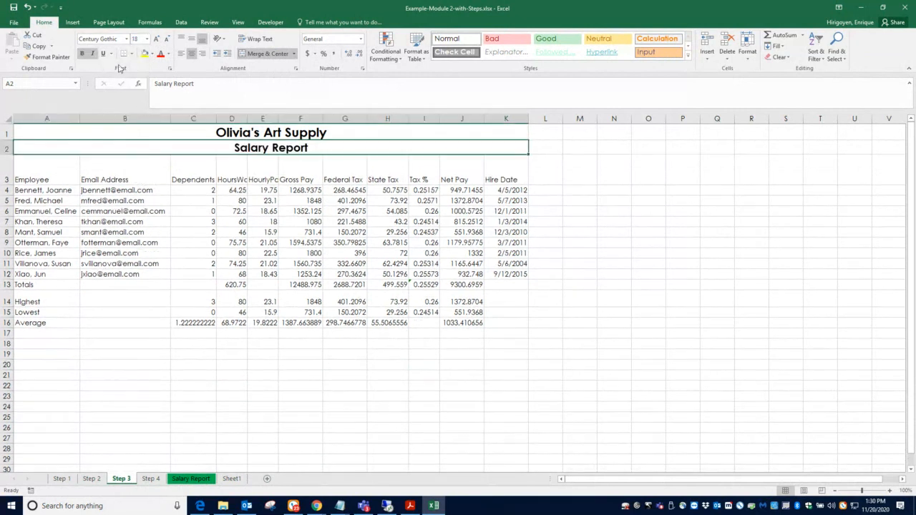
Compare the titles with the Salary Report and Step 4 sheets, and color both title lines on Step 3 standard blue
left_click(376, 131)
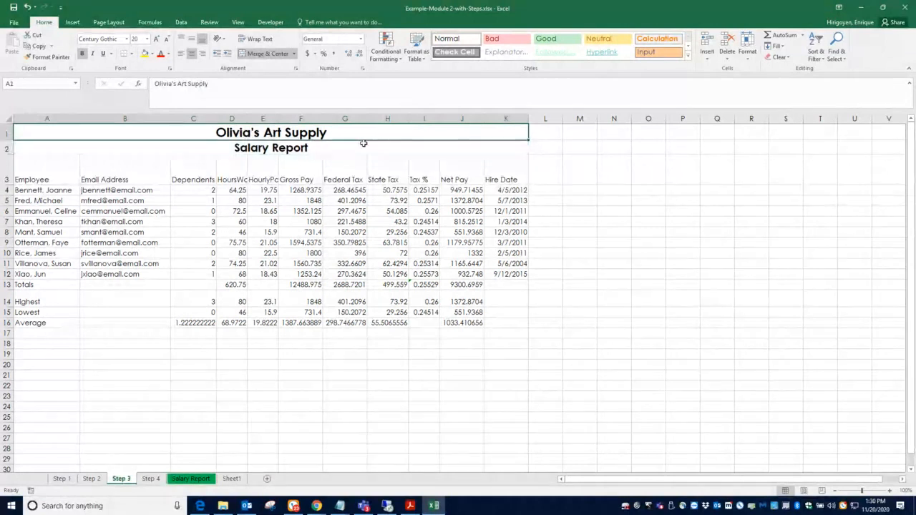
left_click(209, 480)
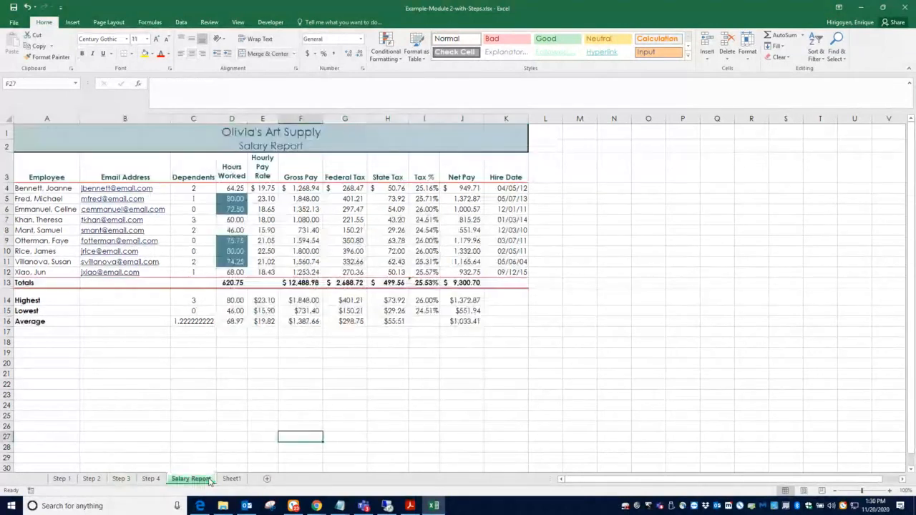
left_click(150, 479)
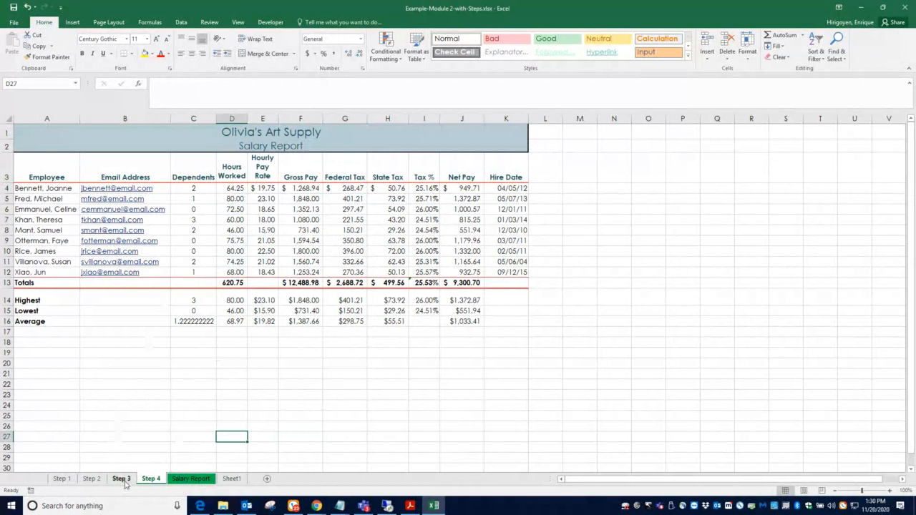
left_click(122, 478)
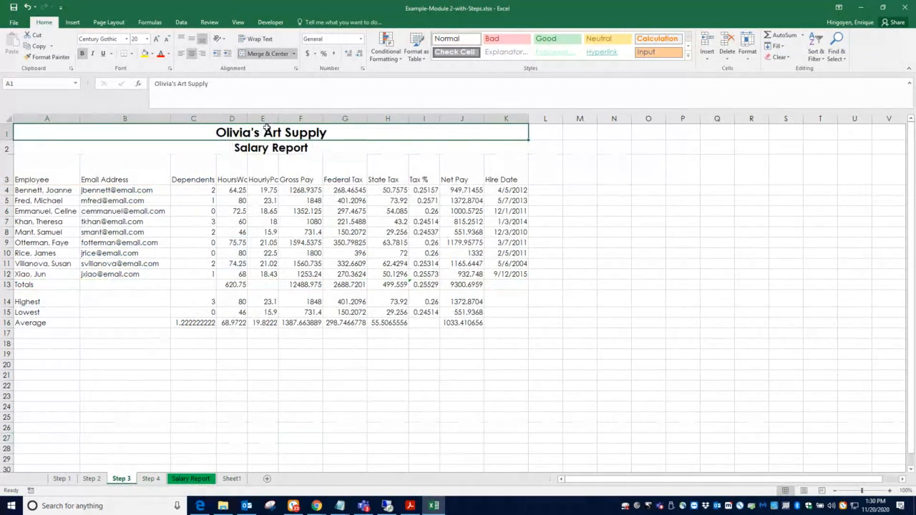
left_click(168, 54)
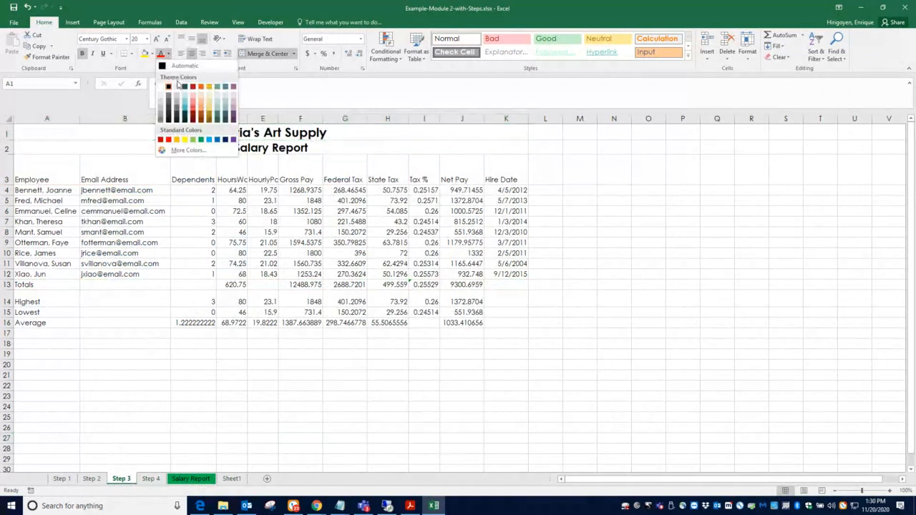
left_click(217, 141)
left_click(272, 149)
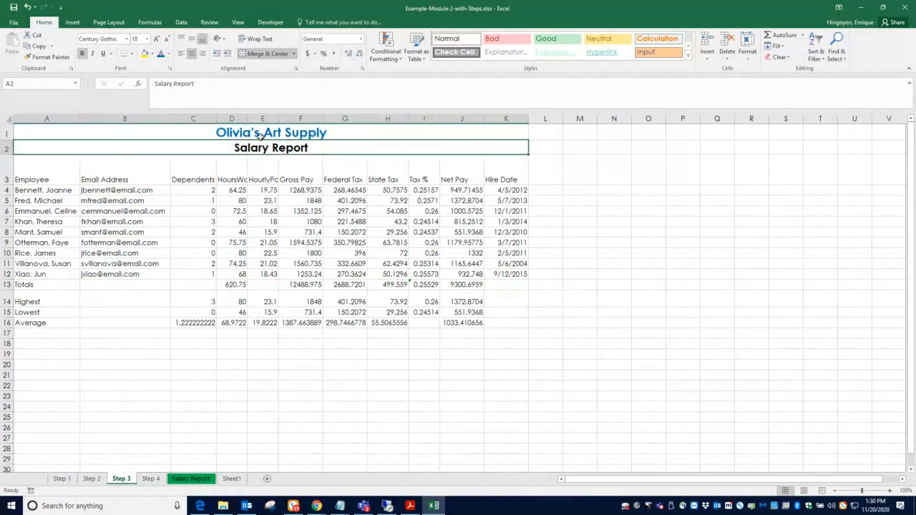
left_click(161, 54)
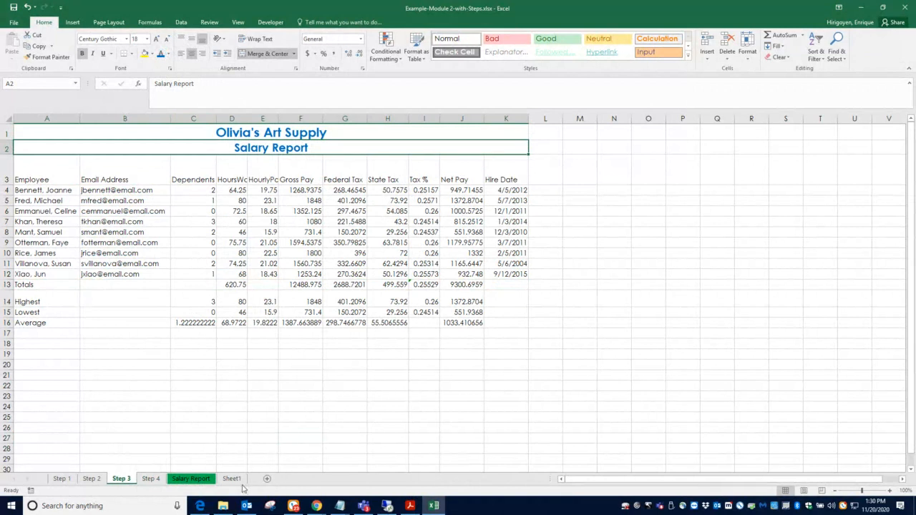
Check the Step 4 and Salary Report sheets, and fill both title rows on Step 3 with a light blue theme color
left_click(151, 479)
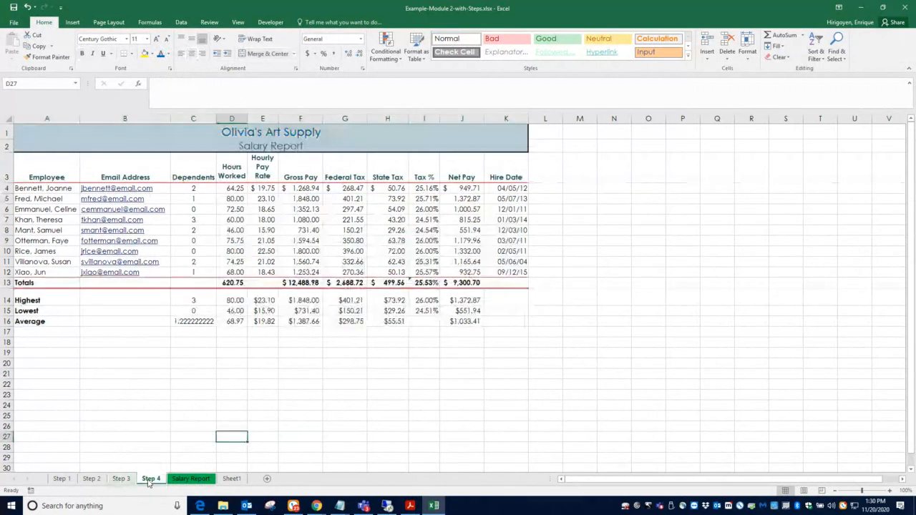
left_click(183, 479)
left_click(120, 479)
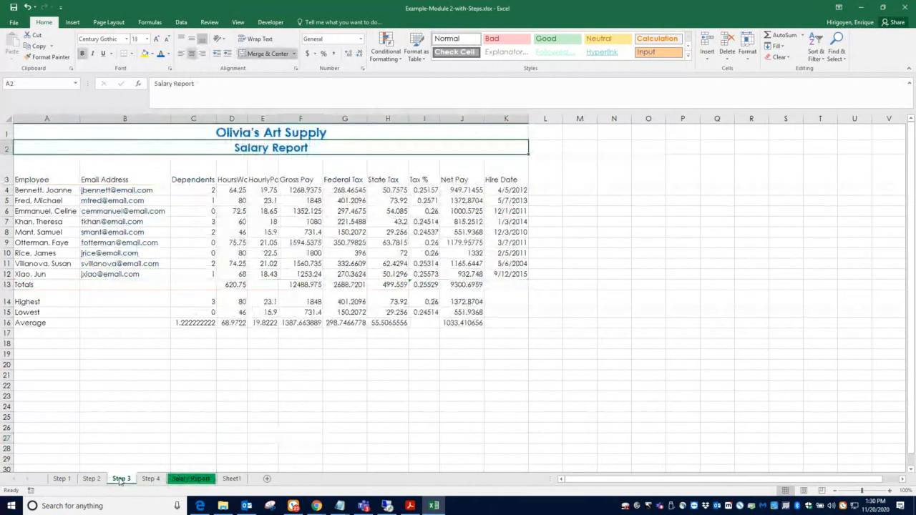
left_click(293, 132)
key("ctrl+shift+period")
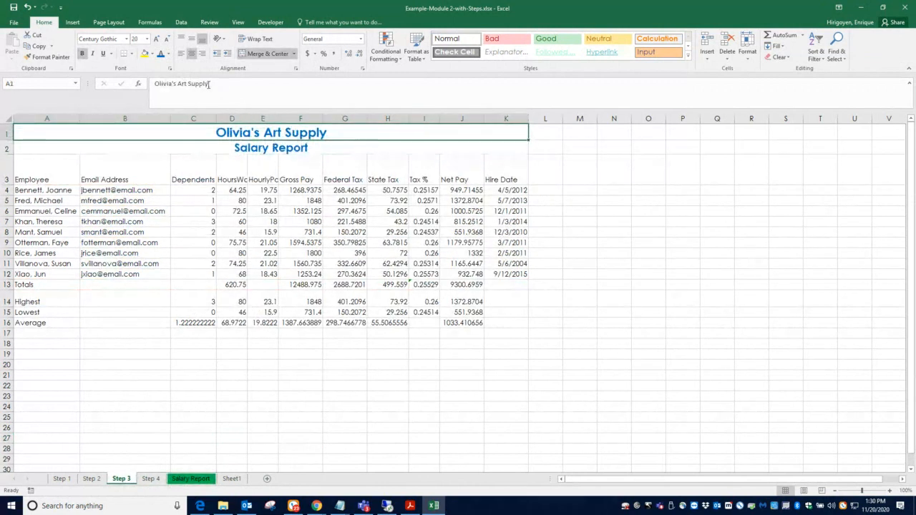
left_click(152, 55)
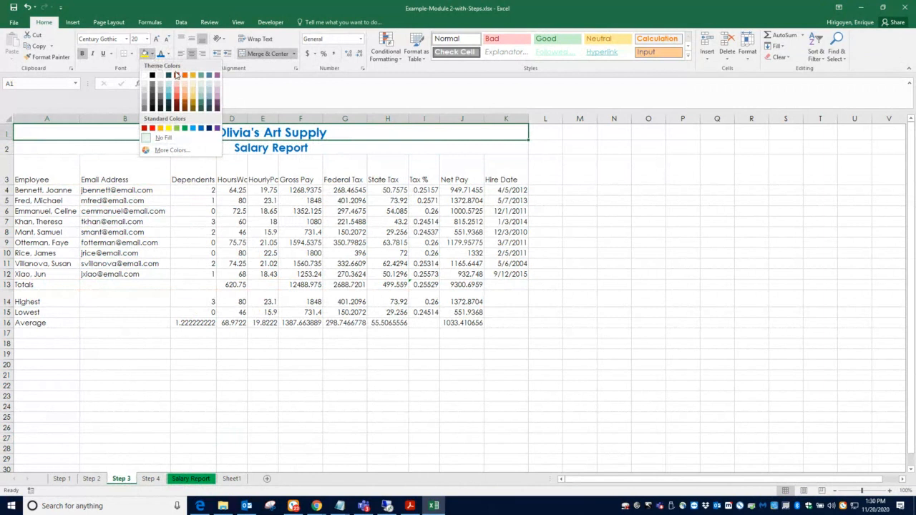
left_click(209, 86)
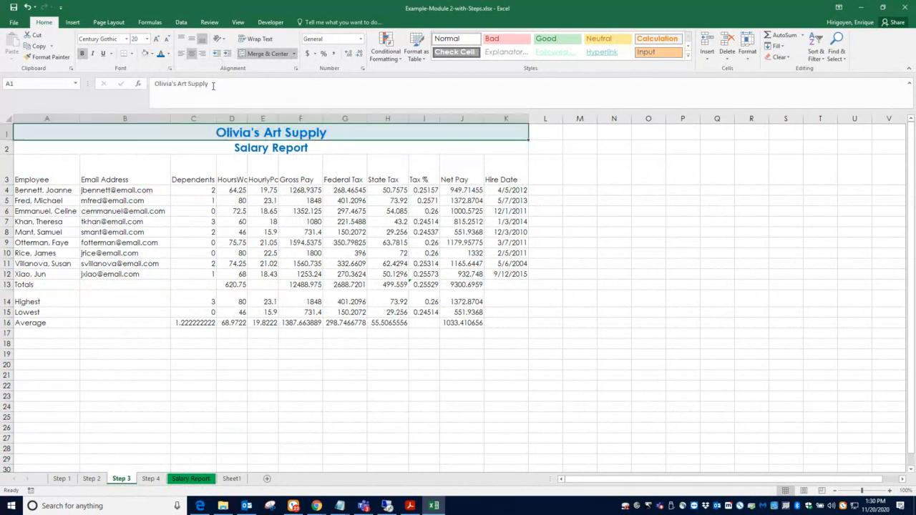
left_click(285, 148)
left_click(145, 55)
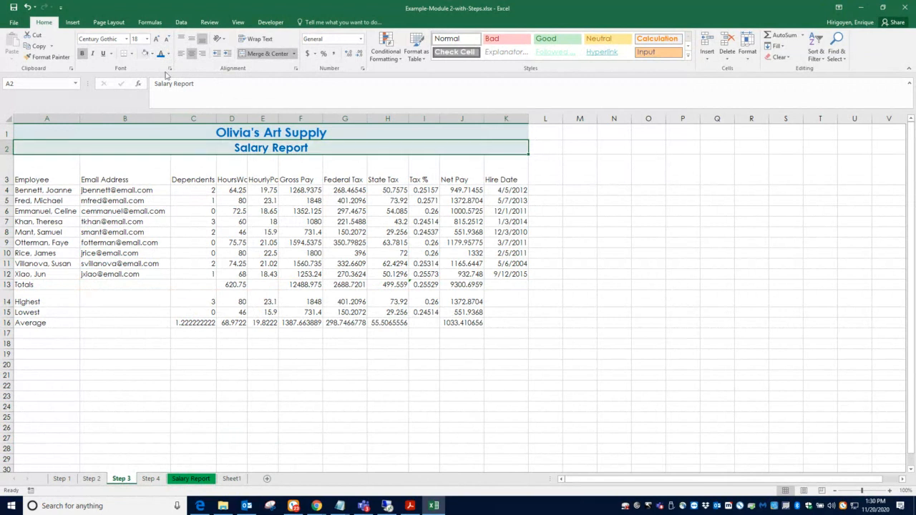
left_click(303, 179)
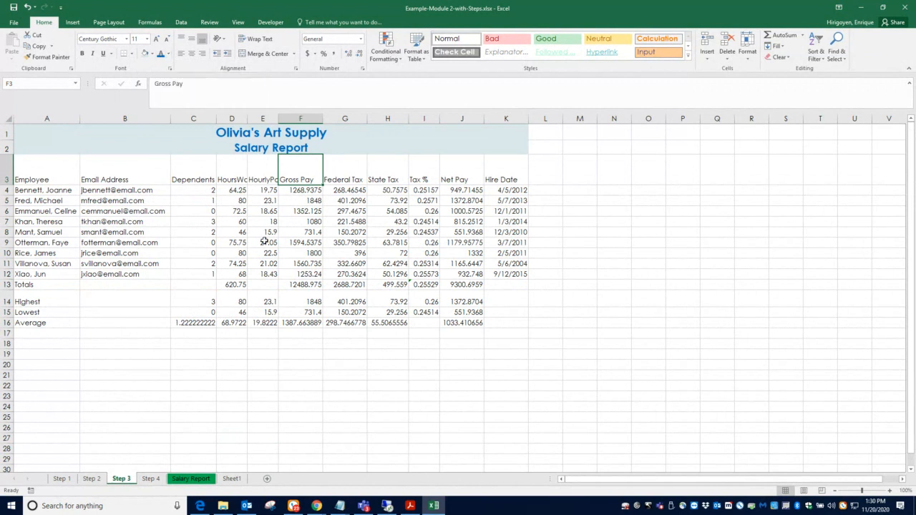
Make the column headings in A3:K3 bold, center them and wrap their text
left_click_drag(41, 180, 510, 180)
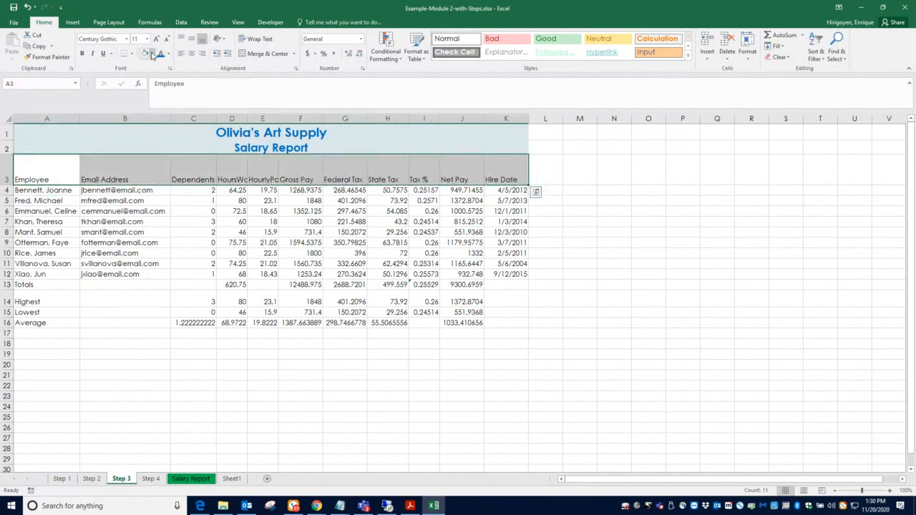
left_click(82, 54)
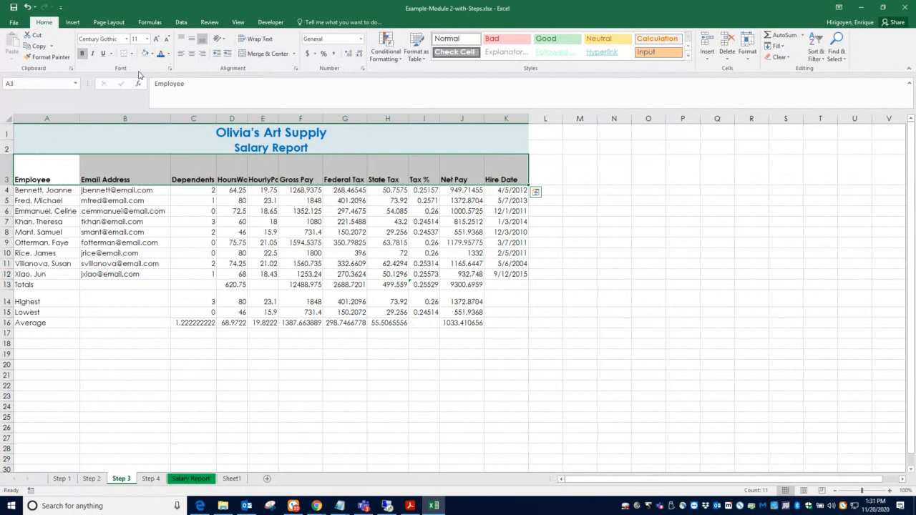
left_click(192, 54)
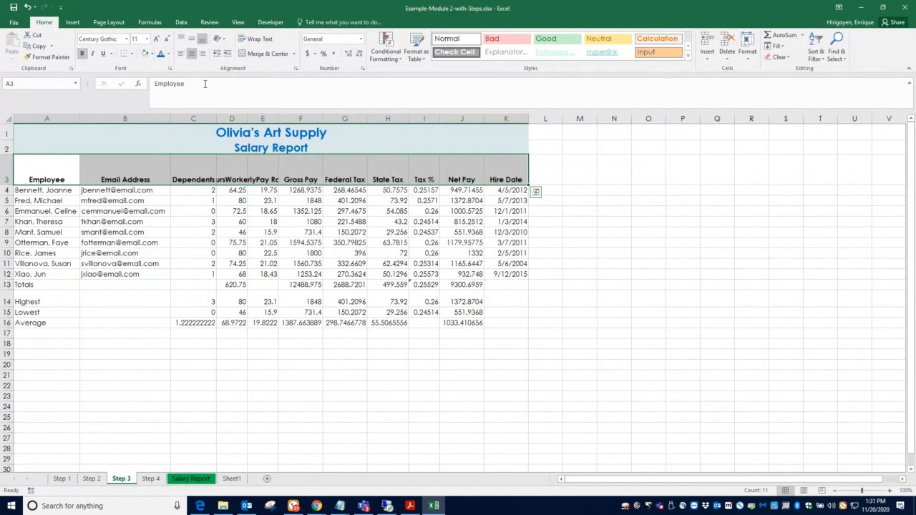
left_click(266, 45)
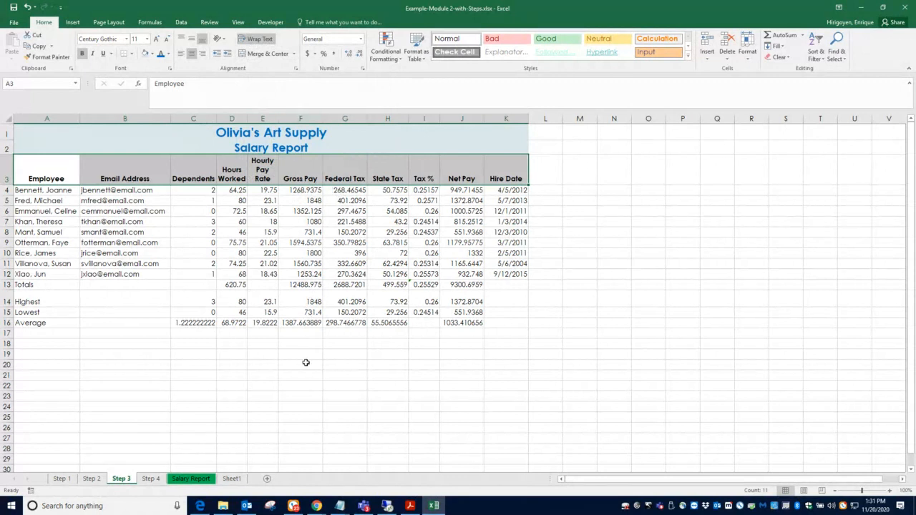
left_click(234, 383)
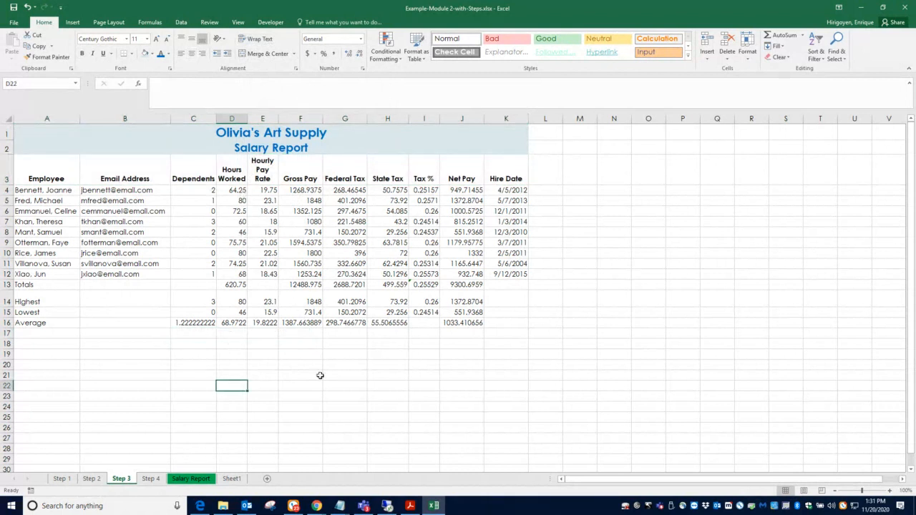
Check the Salary Report sheet, and apply the Number format to the Hours Worked values in D4:D13 on Step 3
left_click(191, 479)
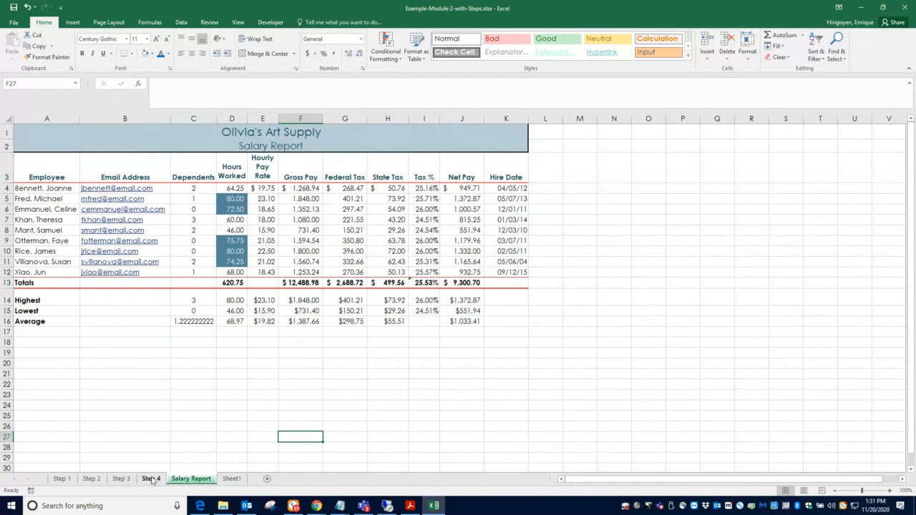
left_click(130, 480)
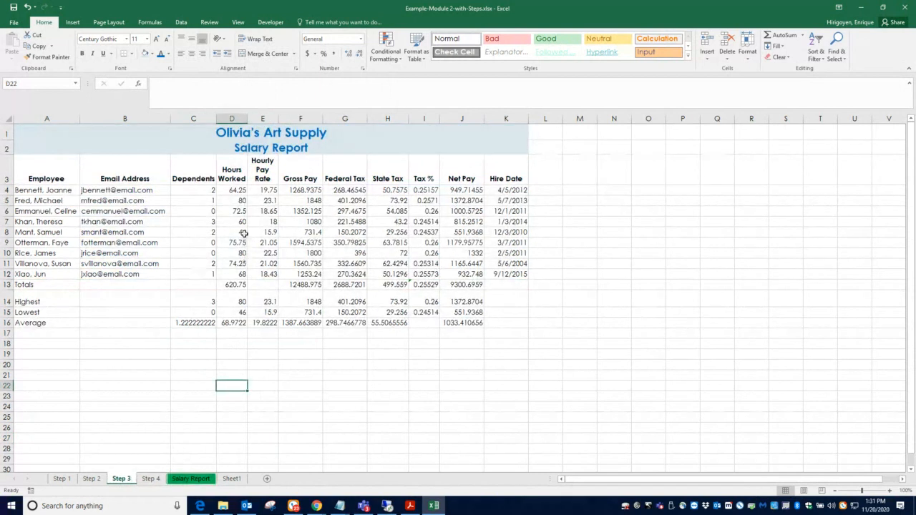
left_click_drag(237, 190, 241, 282)
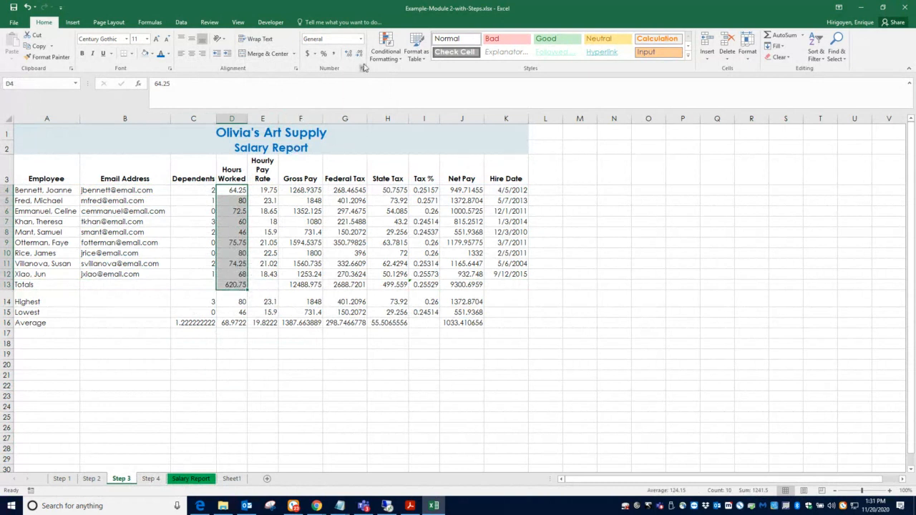
left_click(360, 39)
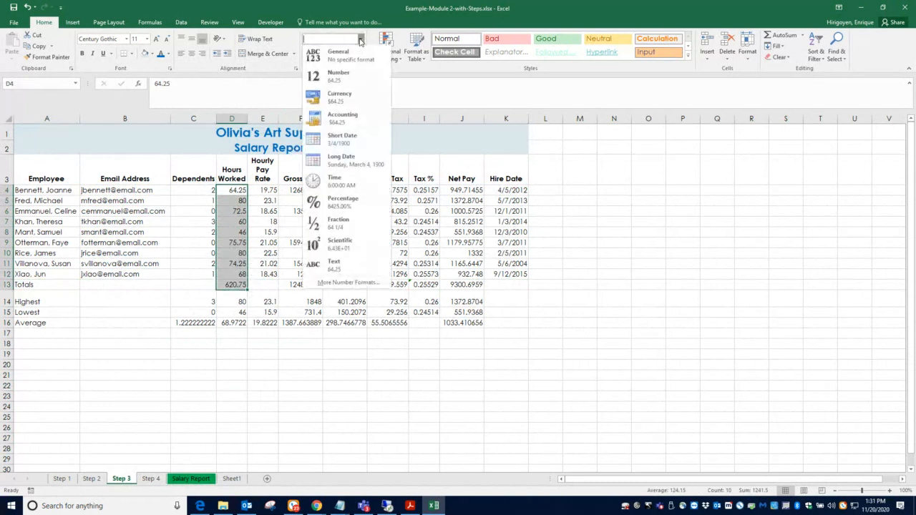
left_click(340, 78)
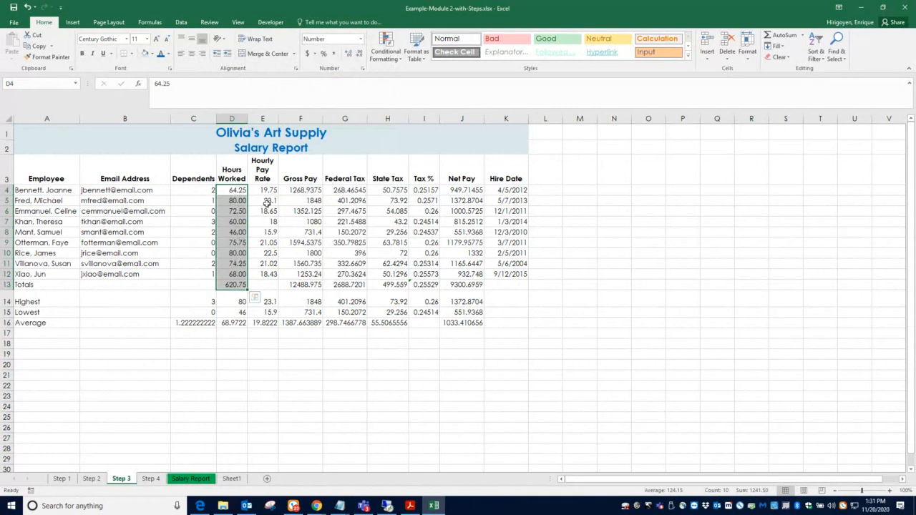
Apply the Currency format to the first employee's pay and tax amounts in E4:H4 and the Net Pay in J4
left_click_drag(271, 189, 392, 197)
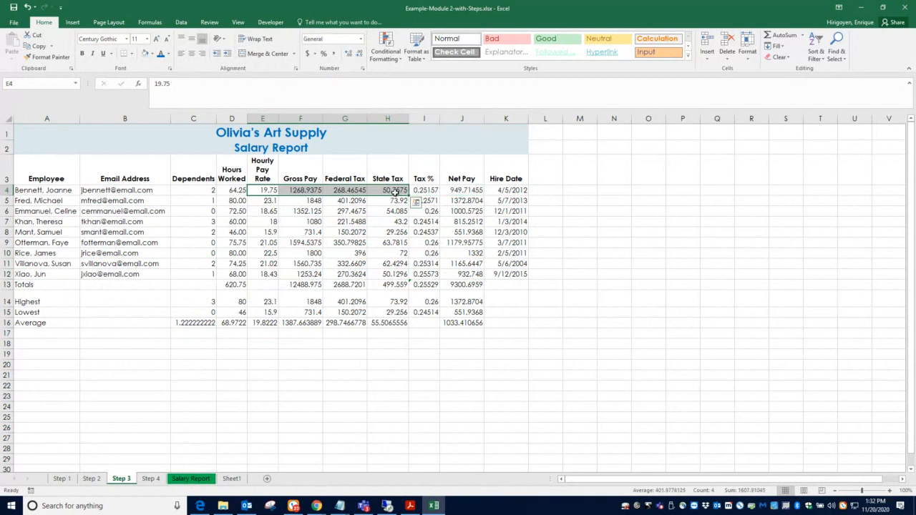
left_click(361, 39)
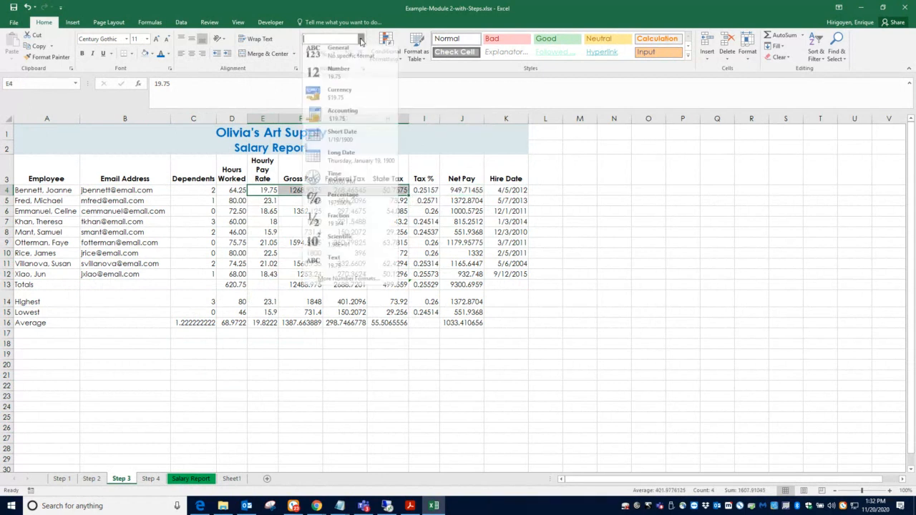
left_click(348, 101)
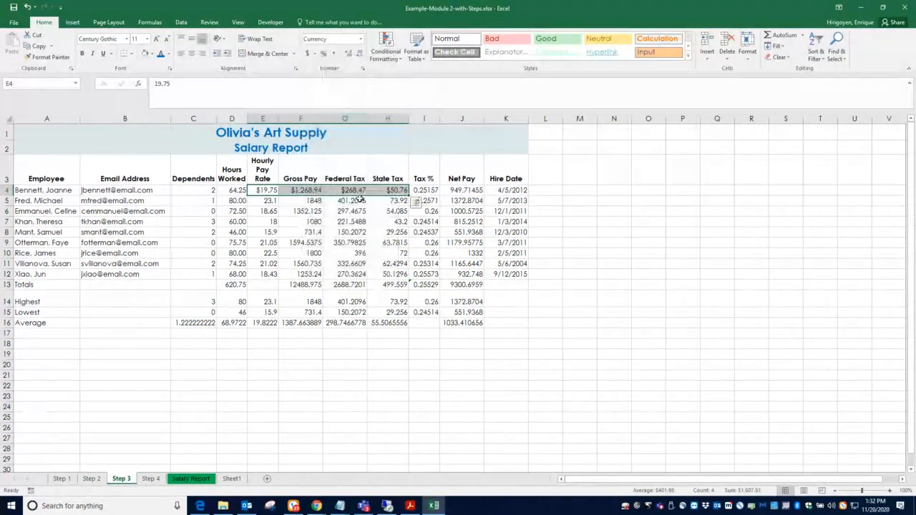
left_click(470, 191)
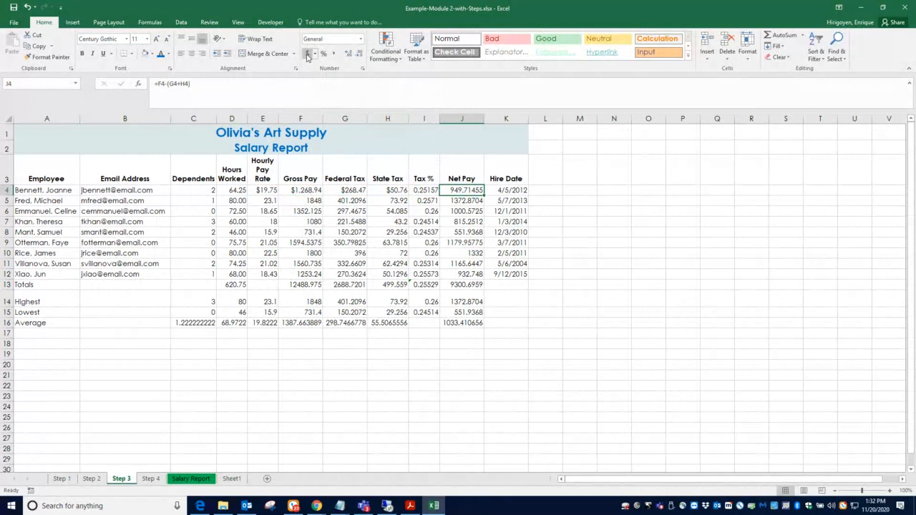
left_click(361, 42)
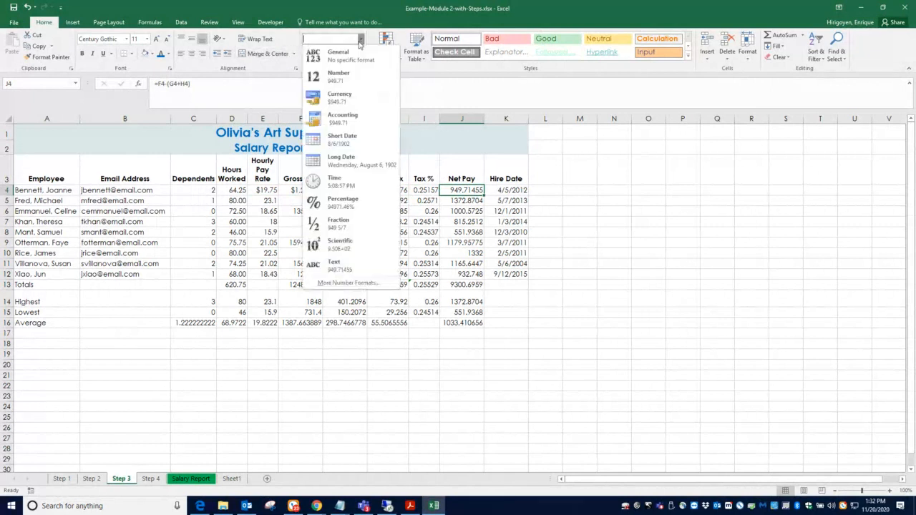
left_click(348, 98)
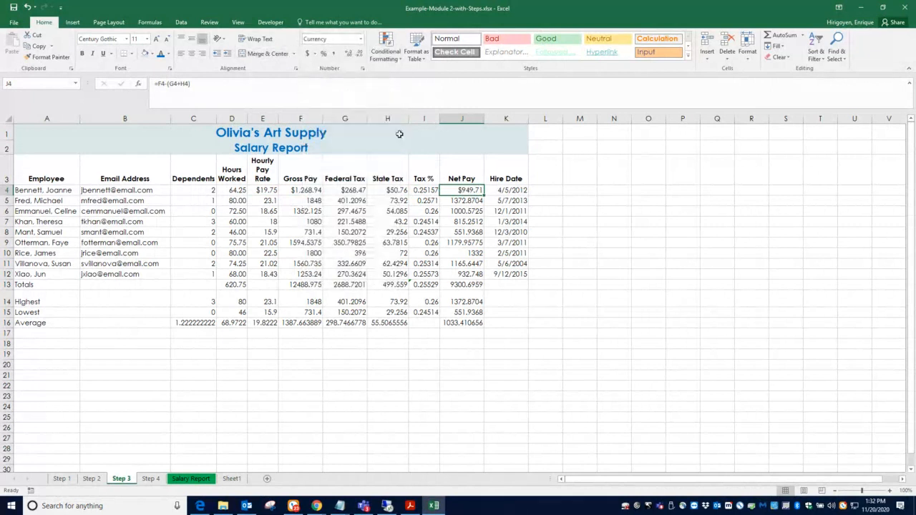
Format the first employee's Tax % in I4 as a percentage with two decimal places
left_click(429, 193)
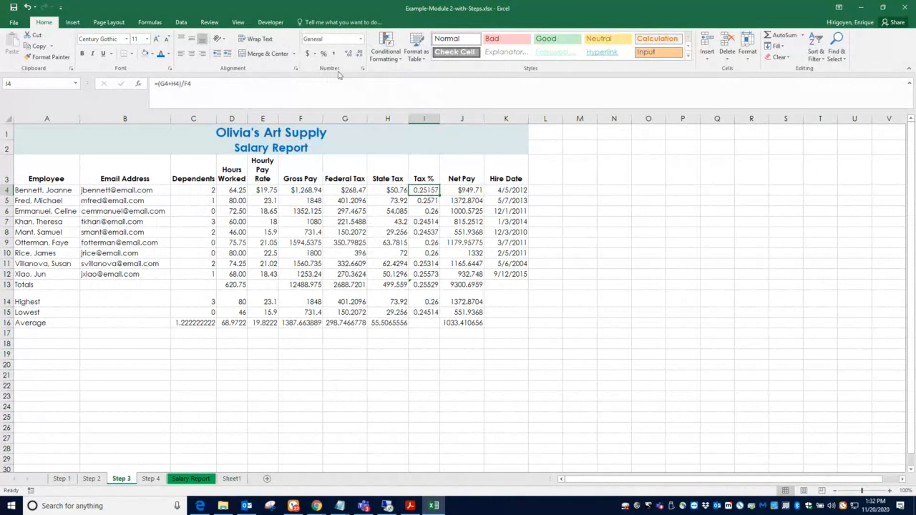
left_click(324, 53)
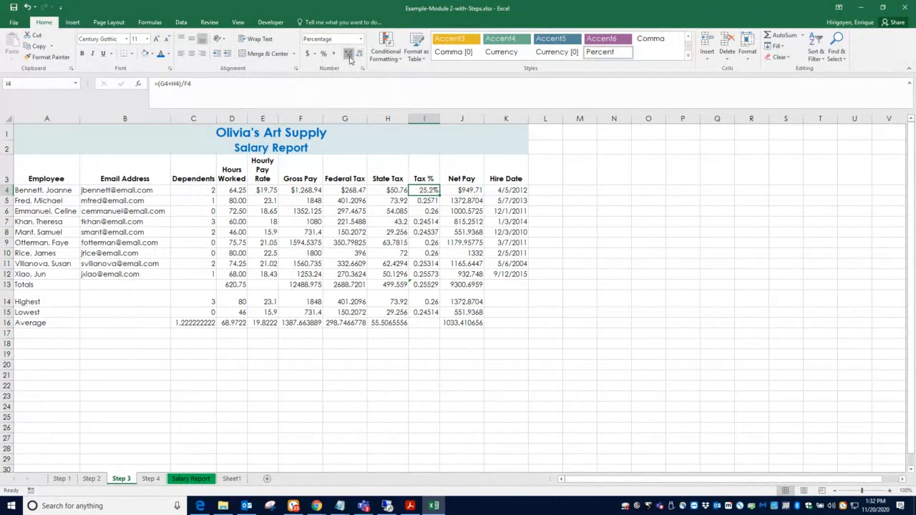
left_click(350, 55)
Compare with the Salary Report sheet, and apply the Comma style to the pay and tax amounts in E5:H12 on Step 3
left_click(208, 481)
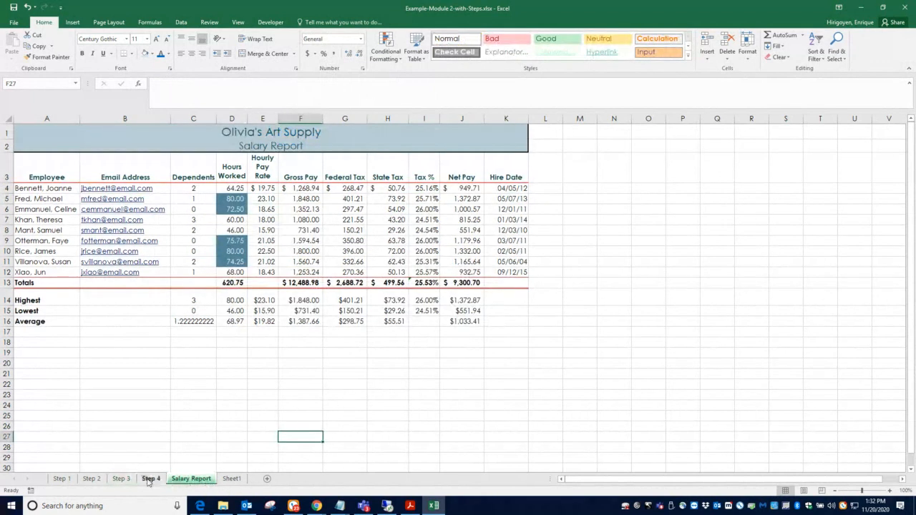
left_click(118, 479)
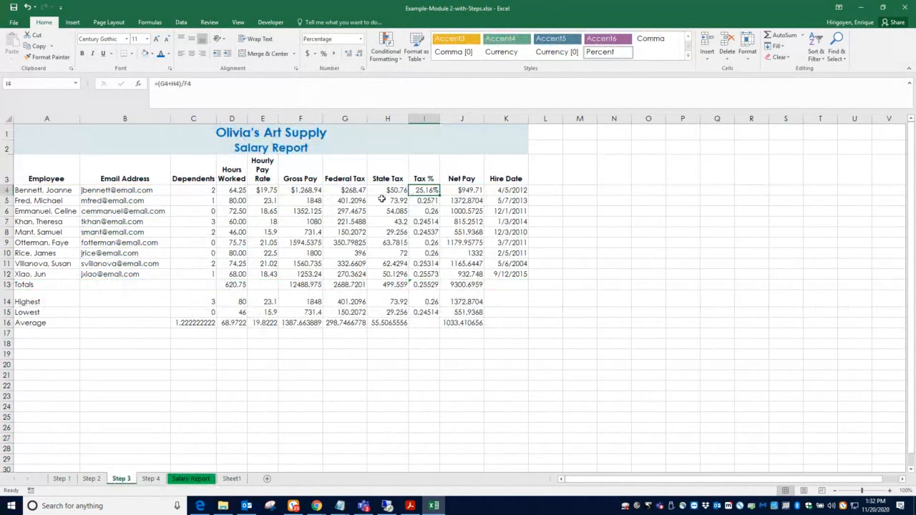
left_click(268, 203)
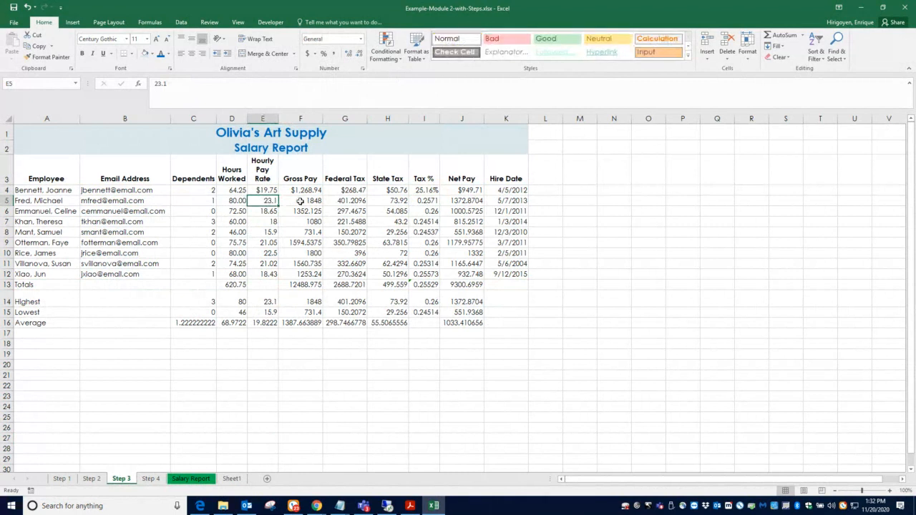
left_click_drag(267, 201, 389, 273)
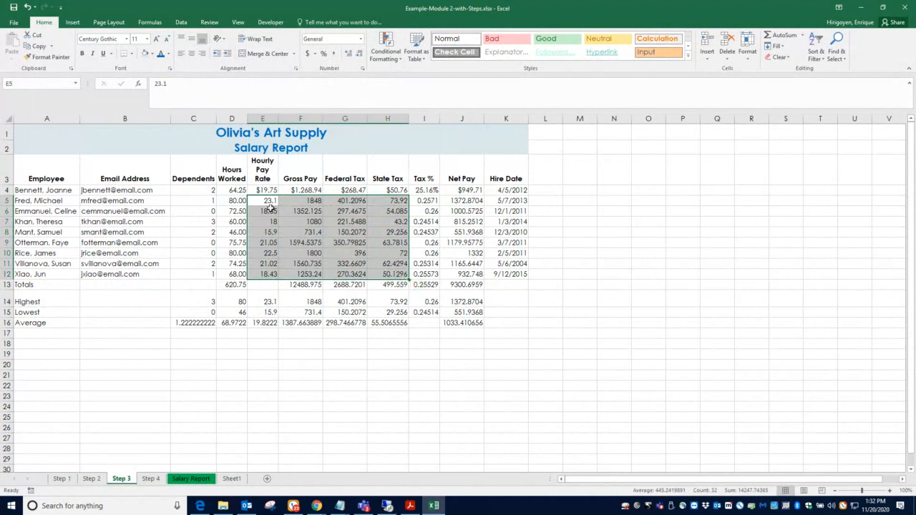
left_click(362, 39)
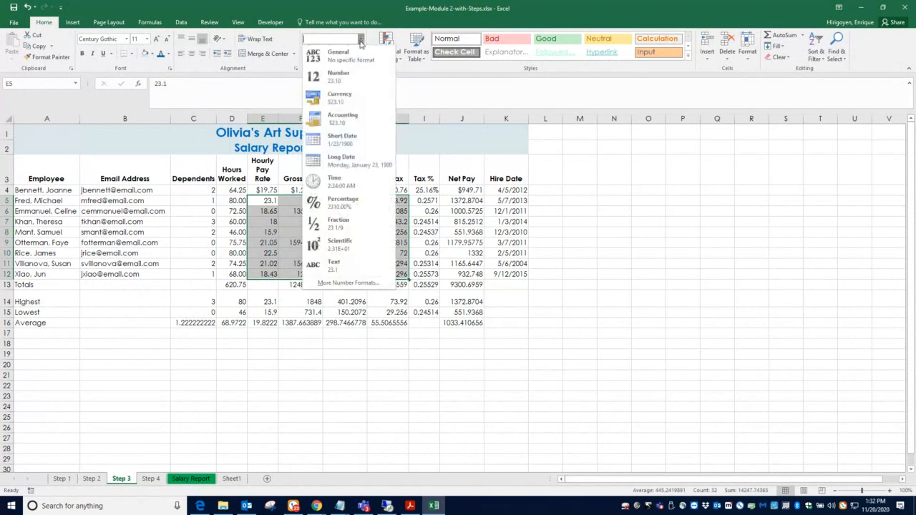
left_click(343, 77)
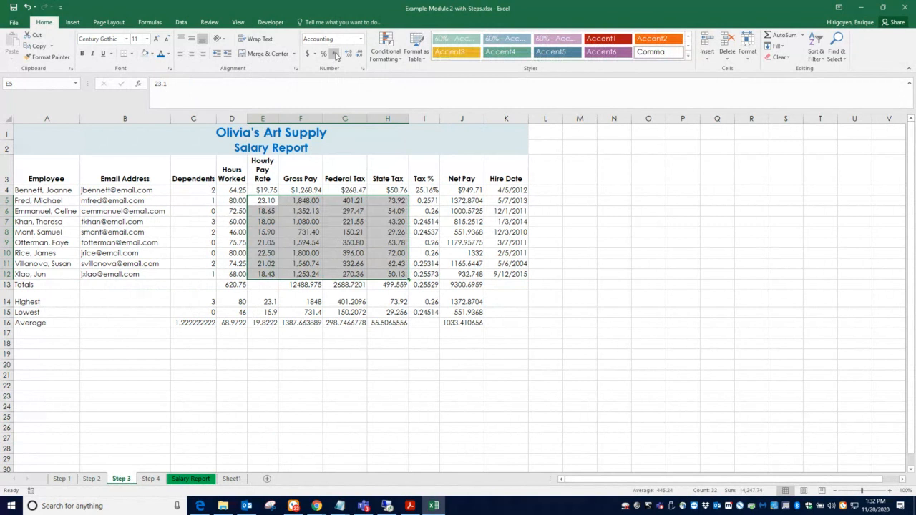
left_click(337, 284)
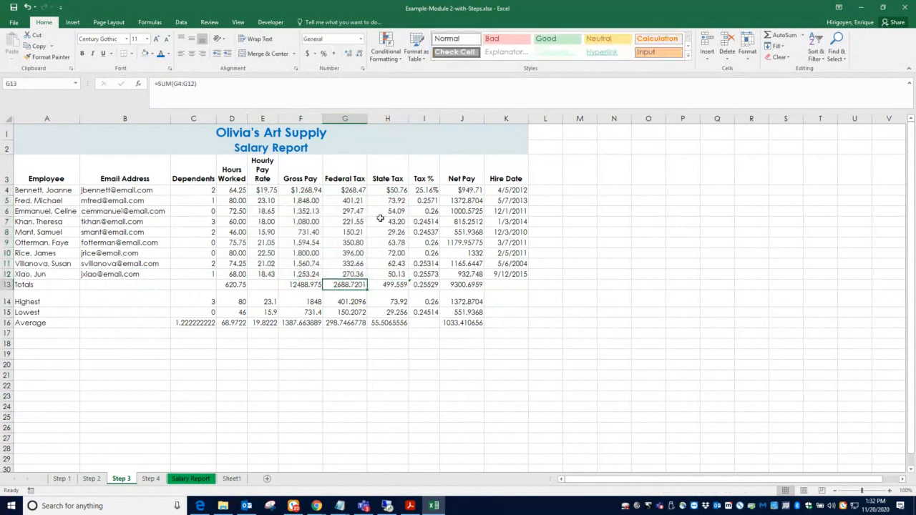
Format the Tax % values in I5:I13 as percentages with two decimal places
left_click(427, 200)
left_click_drag(430, 202, 429, 285)
left_click(430, 199)
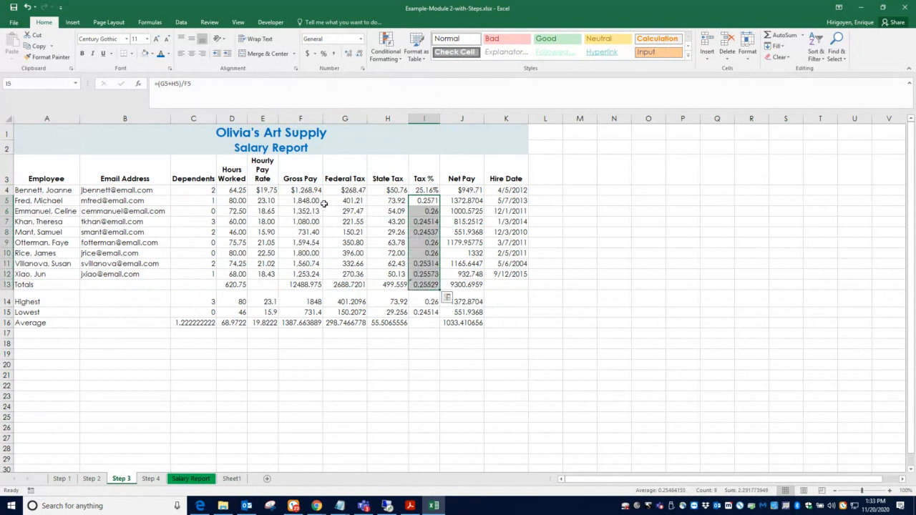
left_click(325, 56)
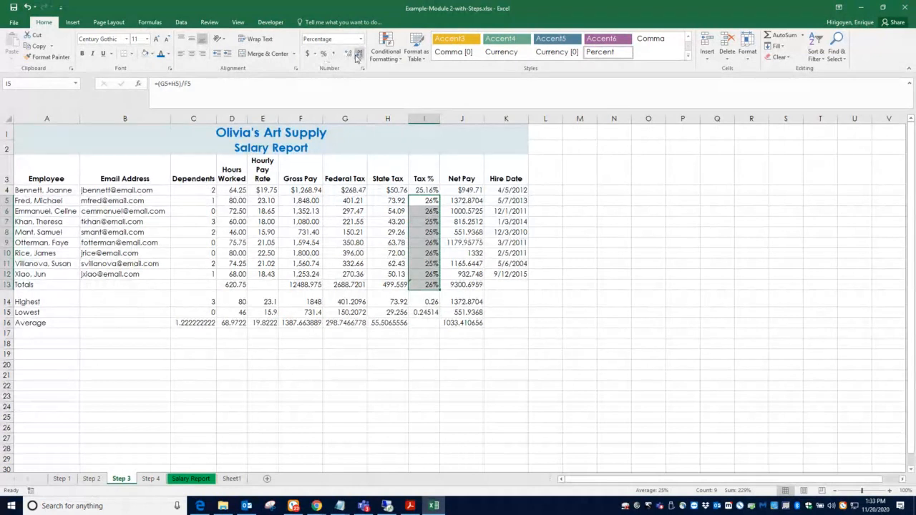
left_click(349, 56)
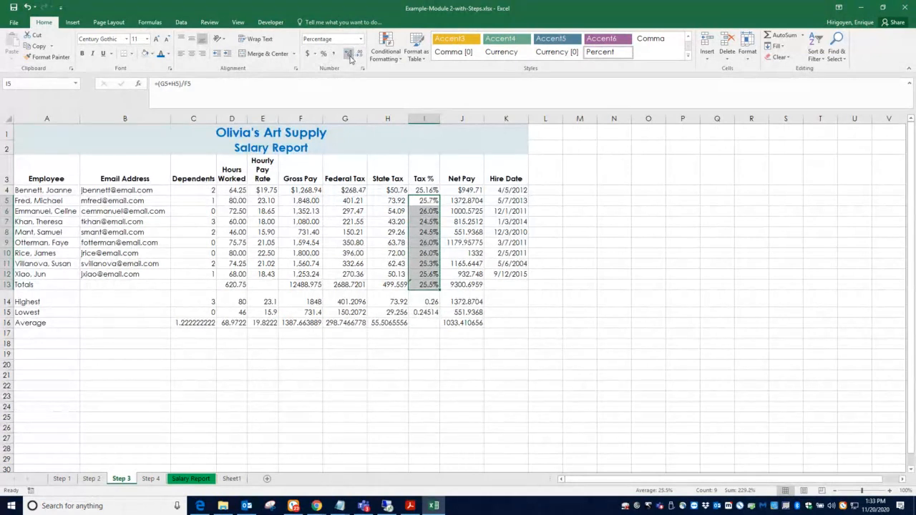
left_click(350, 56)
left_click(421, 333)
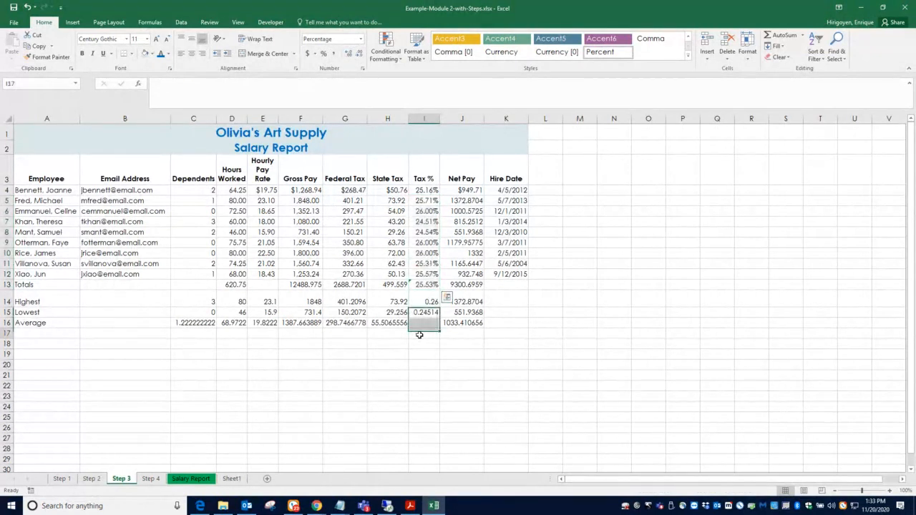
Apply the Number format and the Comma style to the Net Pay values in J5:J13
left_click_drag(465, 202, 464, 285)
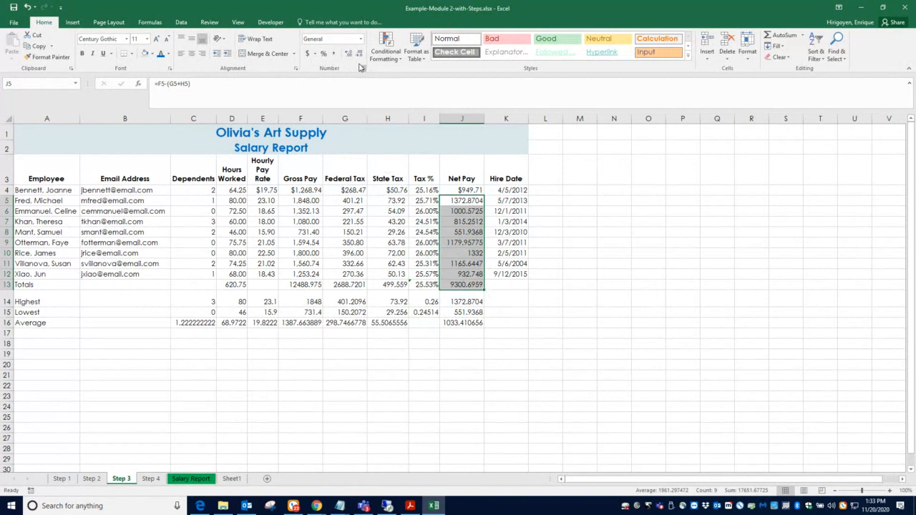
left_click(360, 39)
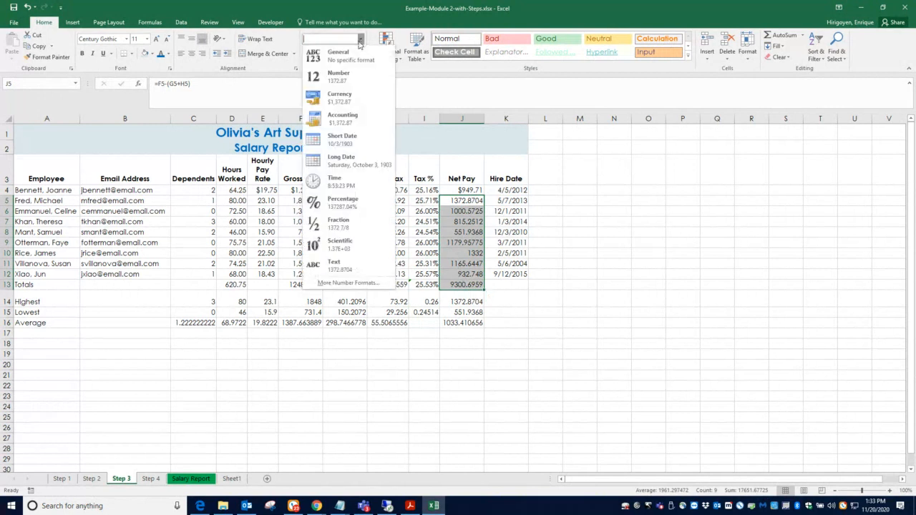
left_click(344, 79)
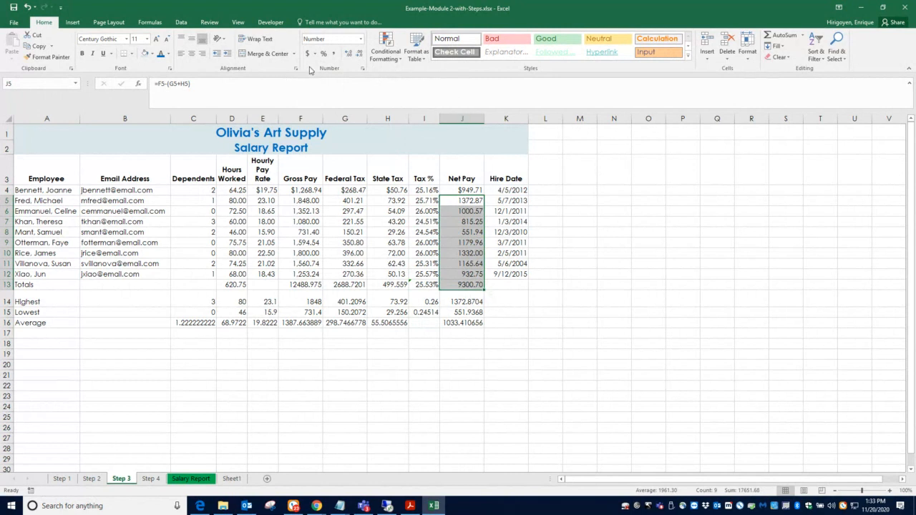
left_click(333, 54)
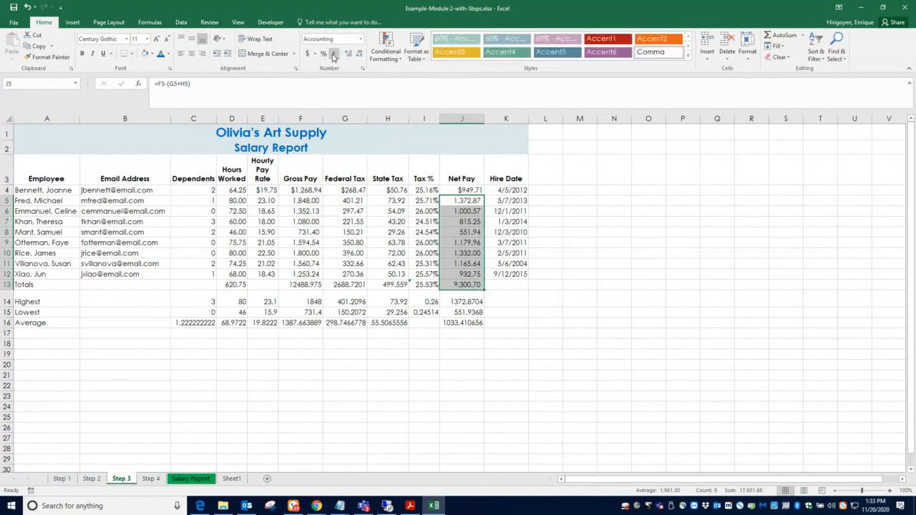
left_click(521, 320)
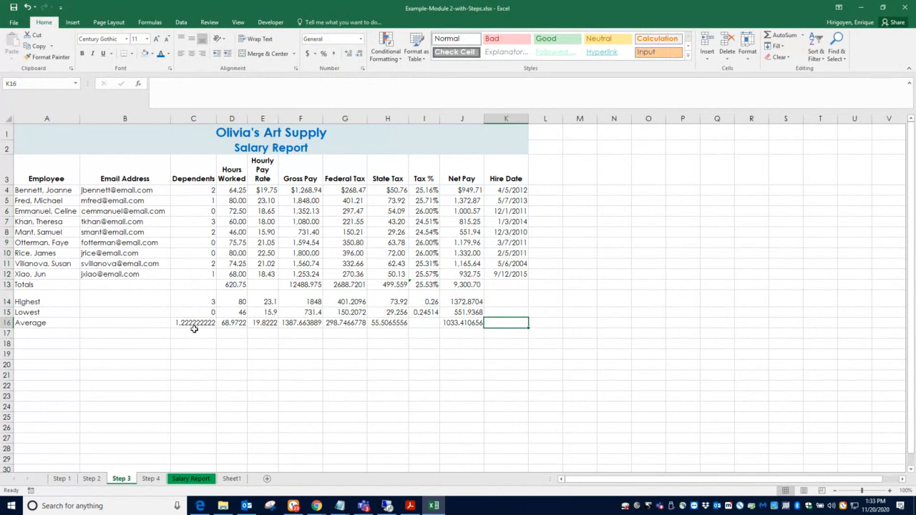
Check the Salary Report sheet, and copy the Hours Worked format from D7 to the Highest and Lowest values in D14:D15 on Step 3
left_click(191, 480)
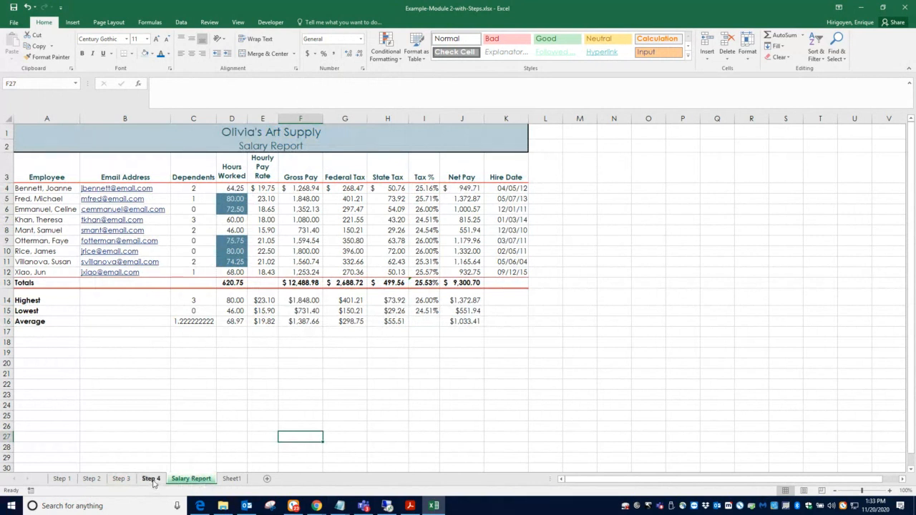
left_click(130, 480)
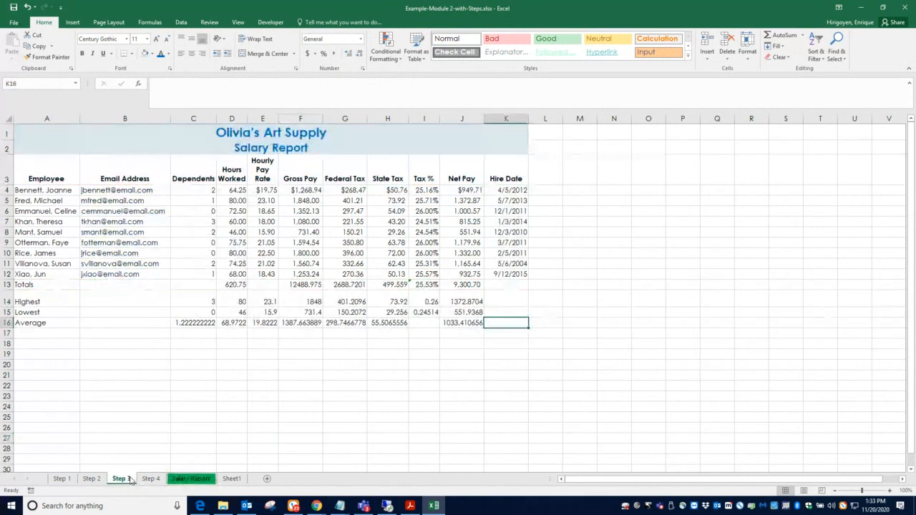
left_click(232, 399)
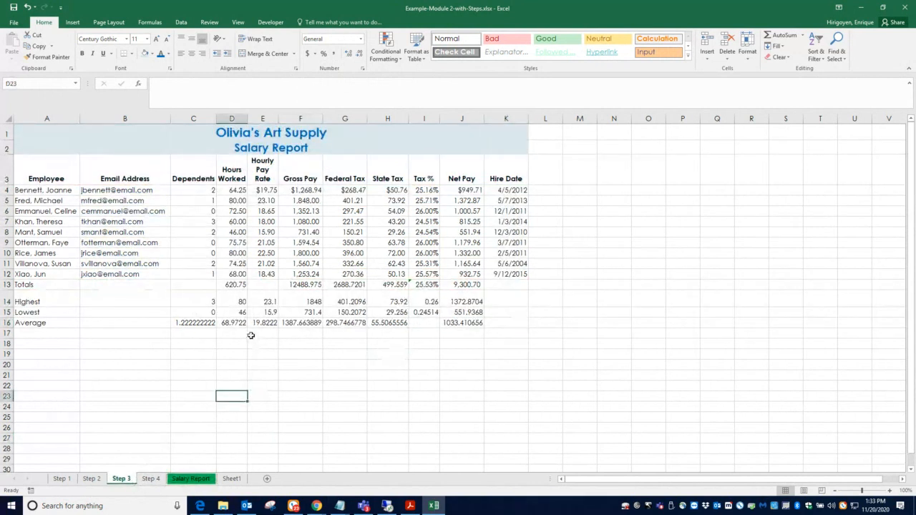
left_click(235, 300)
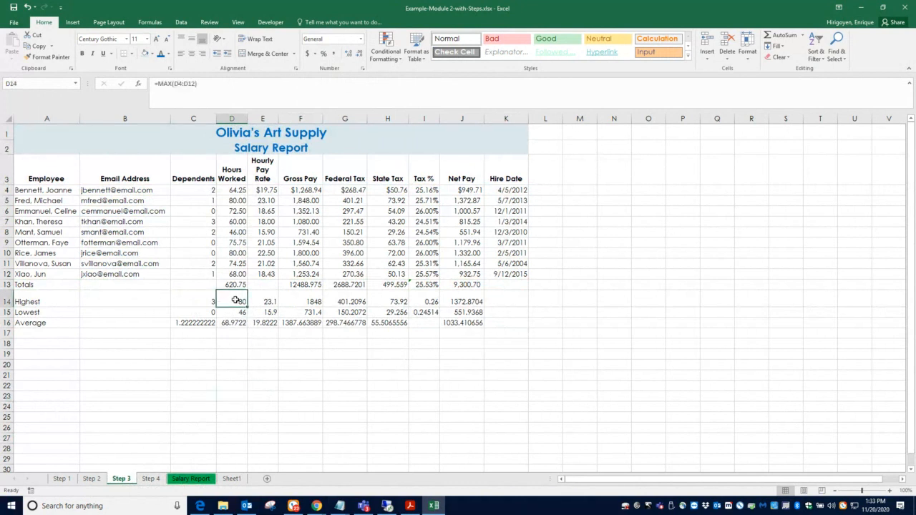
left_click(239, 222)
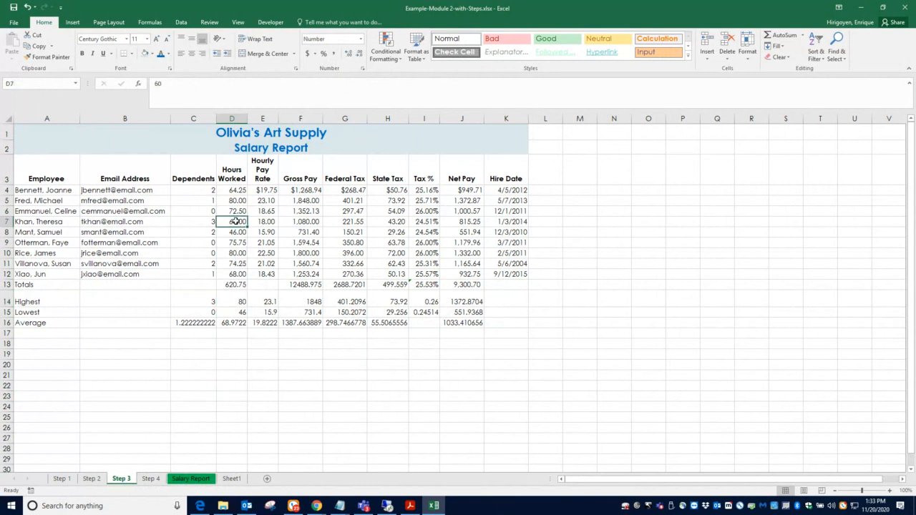
left_click(50, 60)
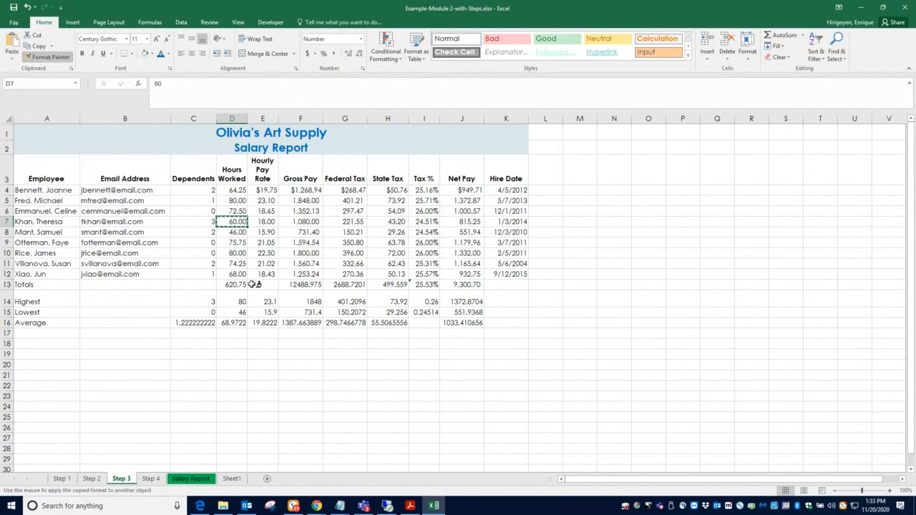
mouse_move(242, 299)
left_mouse_down()
mouse_move(244, 324)
mouse_move(242, 301)
mouse_move(242, 314)
left_mouse_up()
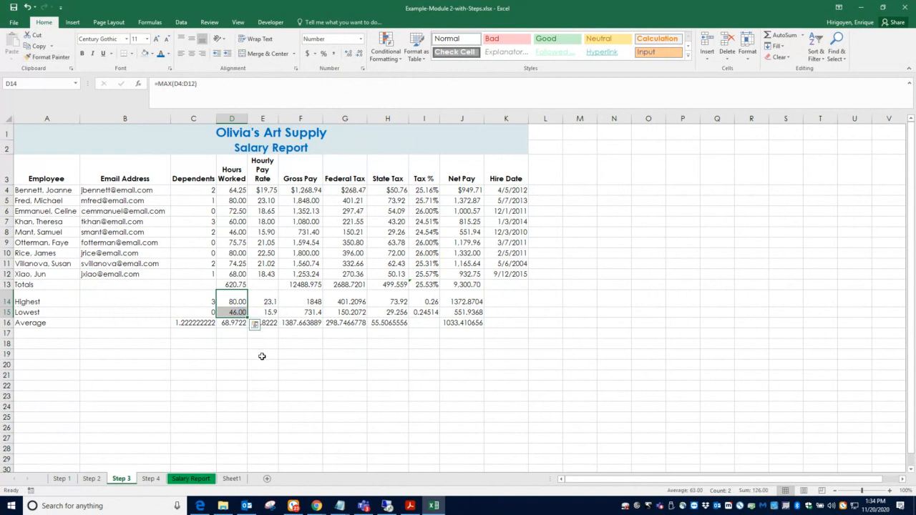
left_click(262, 357)
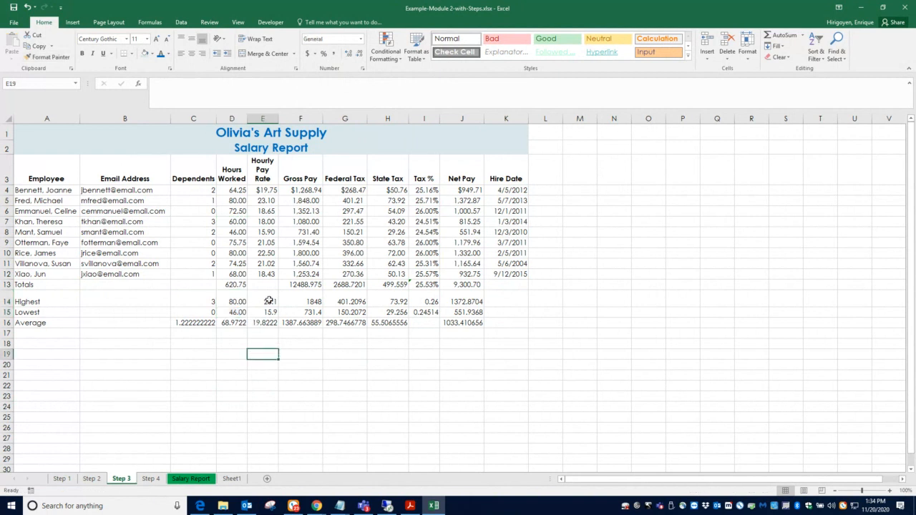
Copy the Hourly Pay Rate format from E5 to the Highest and Lowest values in E14:E15 with Format Painter
left_click(266, 200)
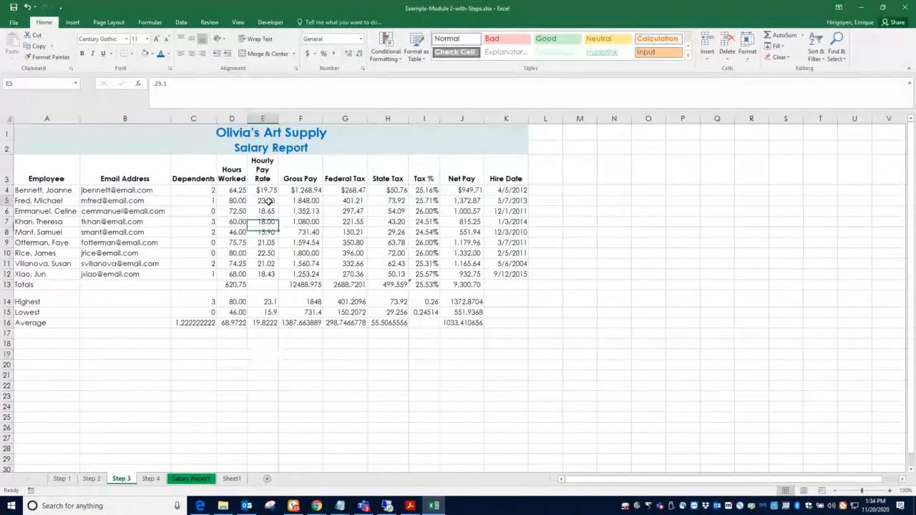
left_click(47, 57)
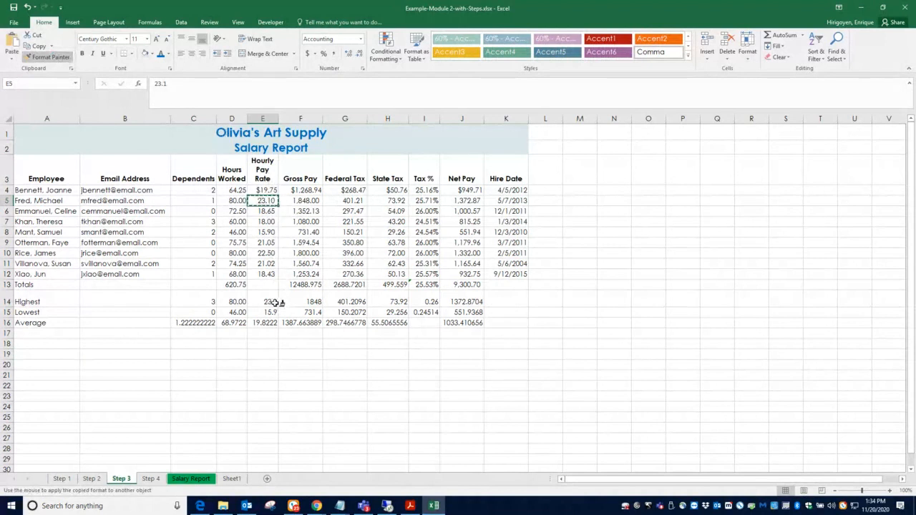
left_click_drag(271, 301, 275, 316)
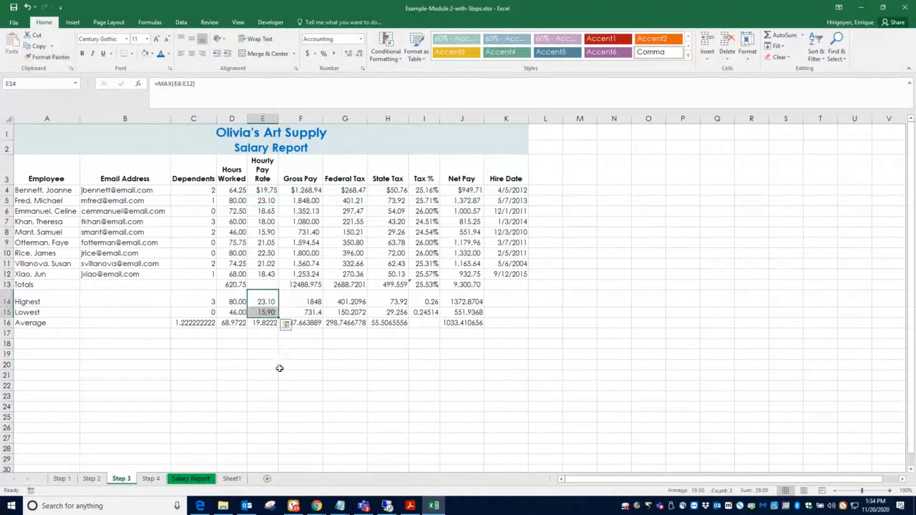
Copy the pay, tax and percentage formats from F5:J5 to the Highest and Lowest rows in F14:J15
left_click(299, 200)
left_click_drag(299, 199, 462, 201)
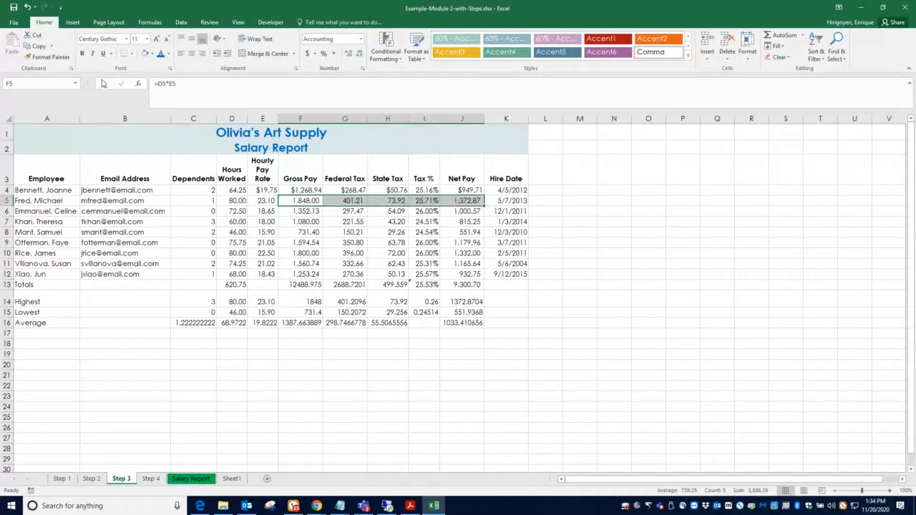
left_click(47, 57)
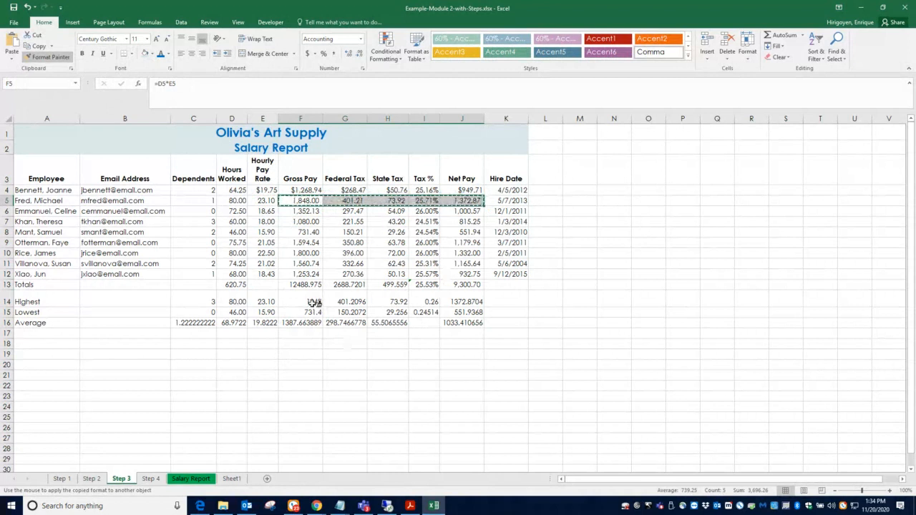
left_click_drag(308, 301, 455, 312)
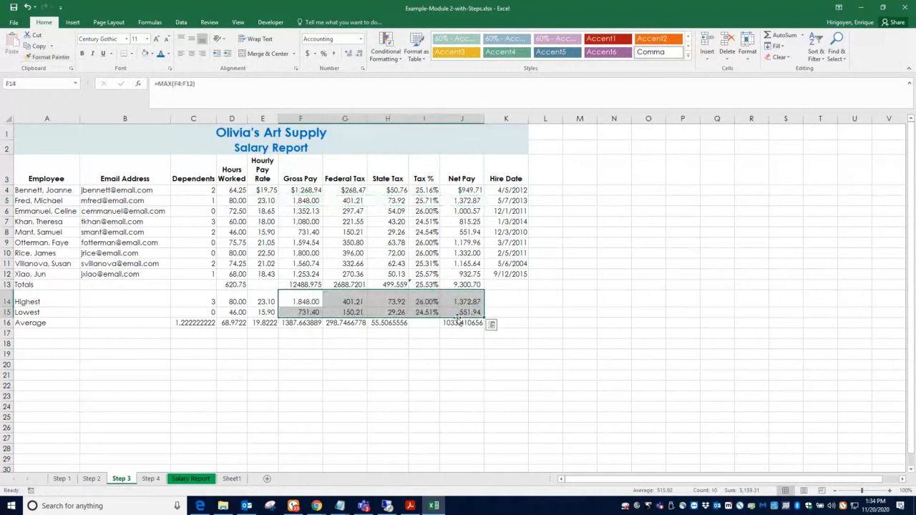
left_click(441, 364)
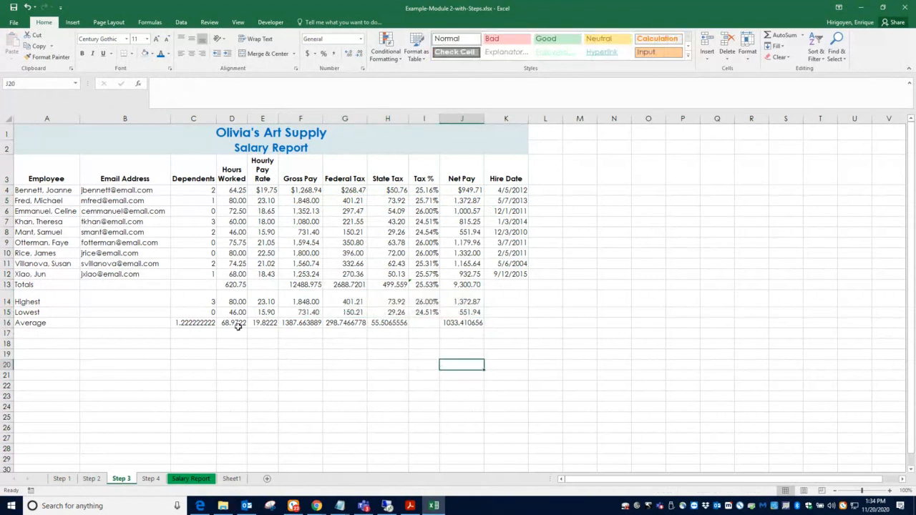
Copy the number formats of the Lowest row, D15:J15, to the Average row in D16:J16
left_click_drag(234, 313, 469, 312)
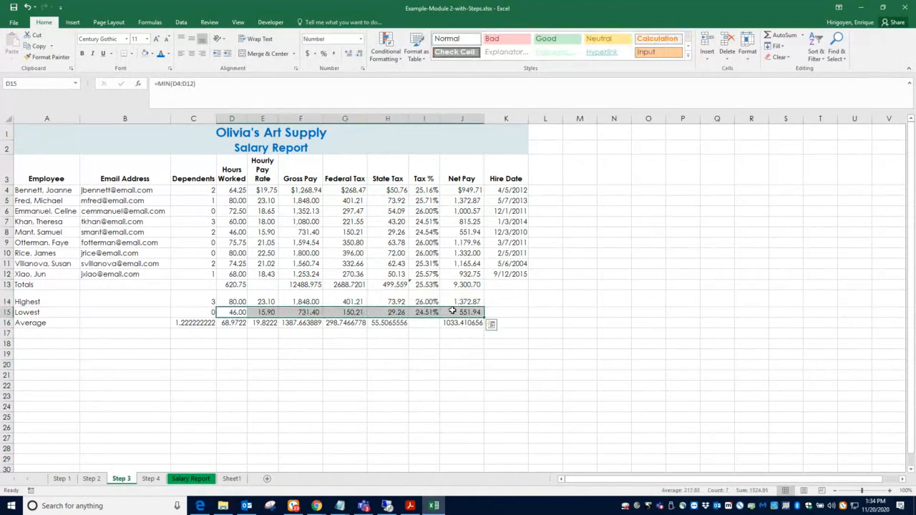
left_click(46, 56)
left_click_drag(230, 324, 464, 324)
left_click(445, 368)
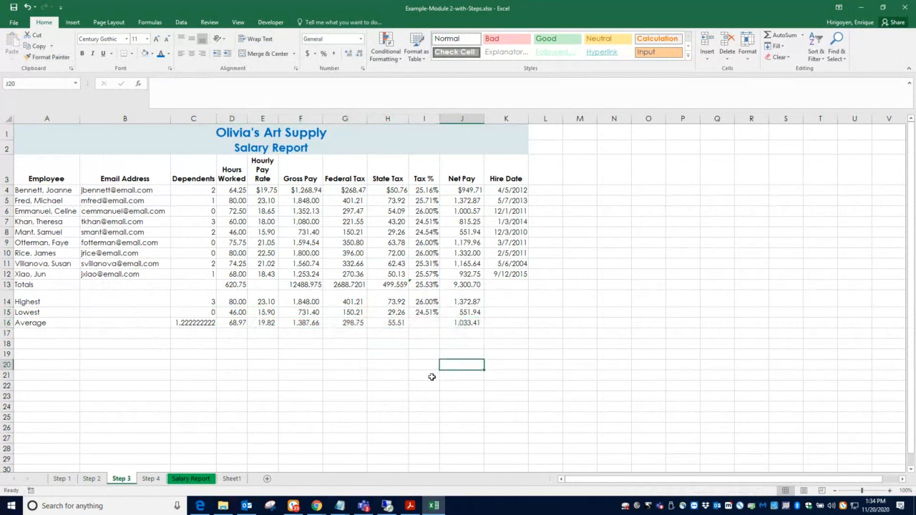
Review the Salary Report sheet and read the assignment PDF's worksheet formatting slides through the conditional formatting instructions
left_click(198, 479)
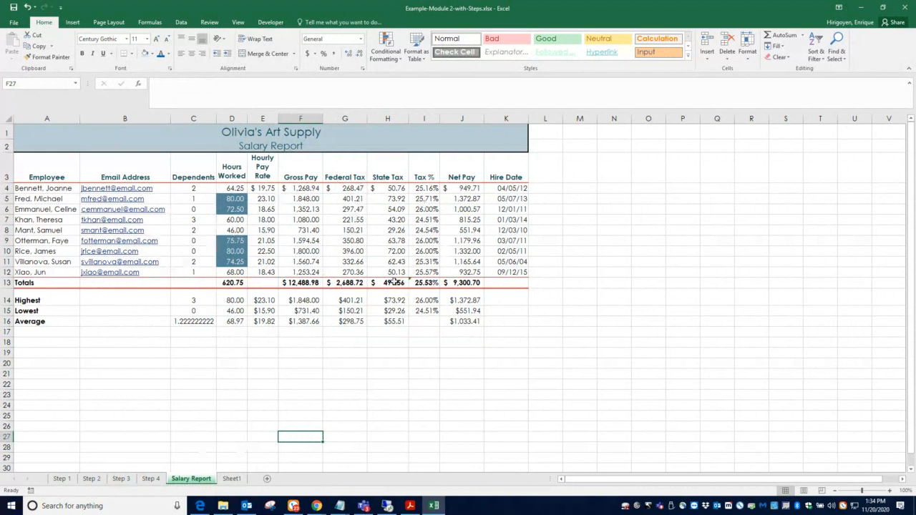
left_click(410, 506)
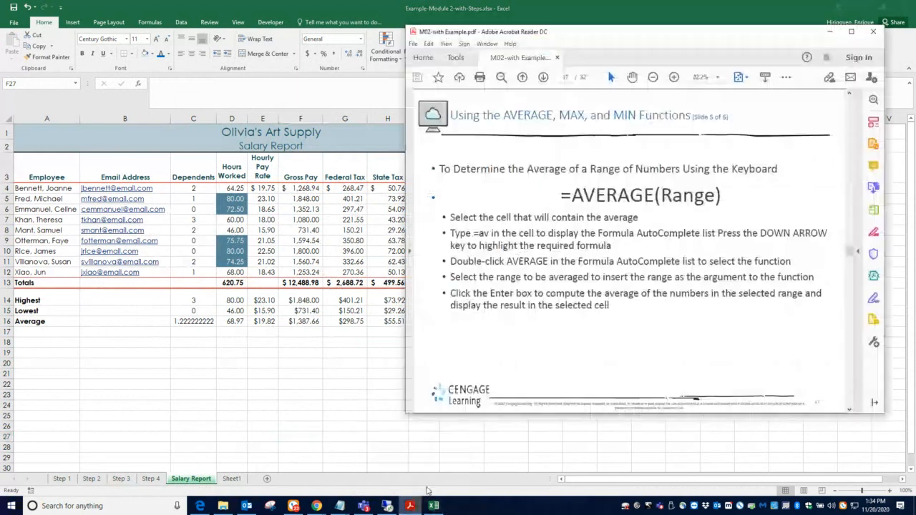
scroll(514, 173, "down", 3)
scroll(585, 286, "down", 1)
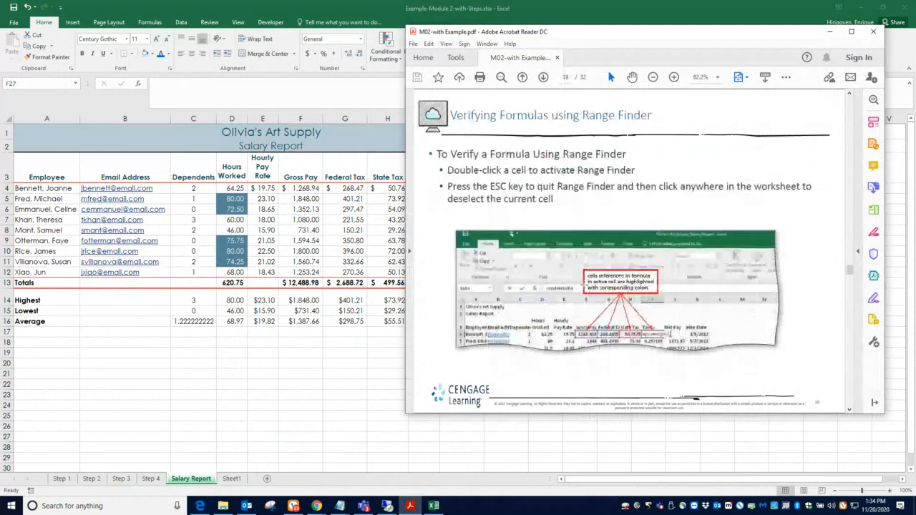
scroll(585, 286, "up", 1)
scroll(583, 285, "down", 1)
scroll(583, 285, "down", 1)
scroll(583, 285, "up", 1)
scroll(584, 285, "down", 1)
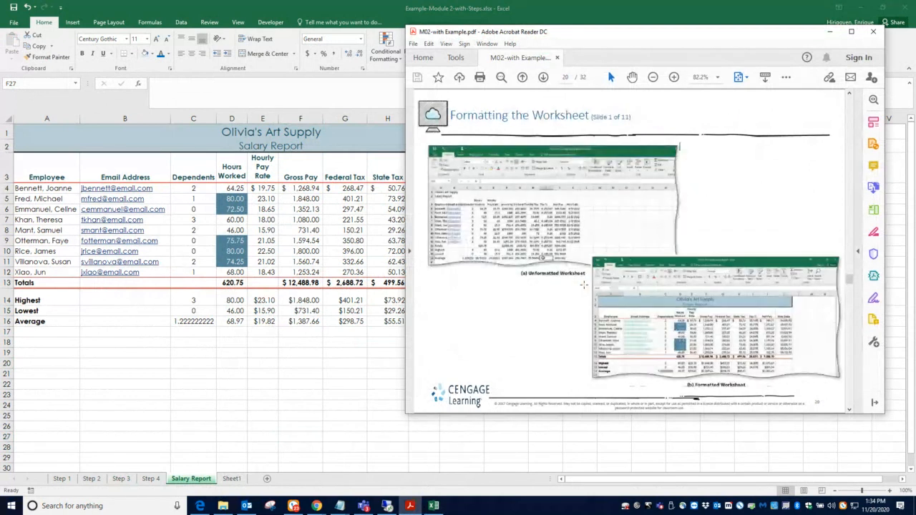
scroll(583, 285, "down", 1)
scroll(583, 284, "down", 2)
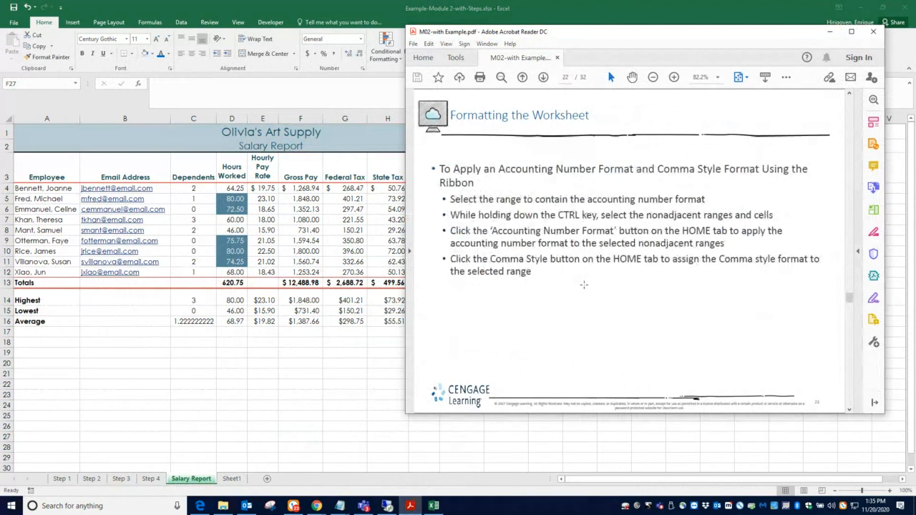
scroll(583, 285, "down", 3)
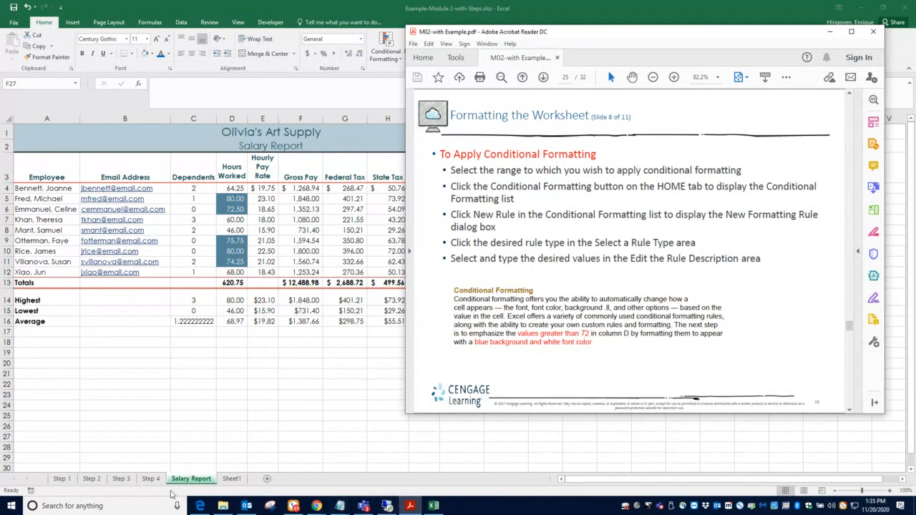
Check the Step 3 sheet for existing conditional formatting rules on the Hours Worked values in D4:D12
left_click(122, 479)
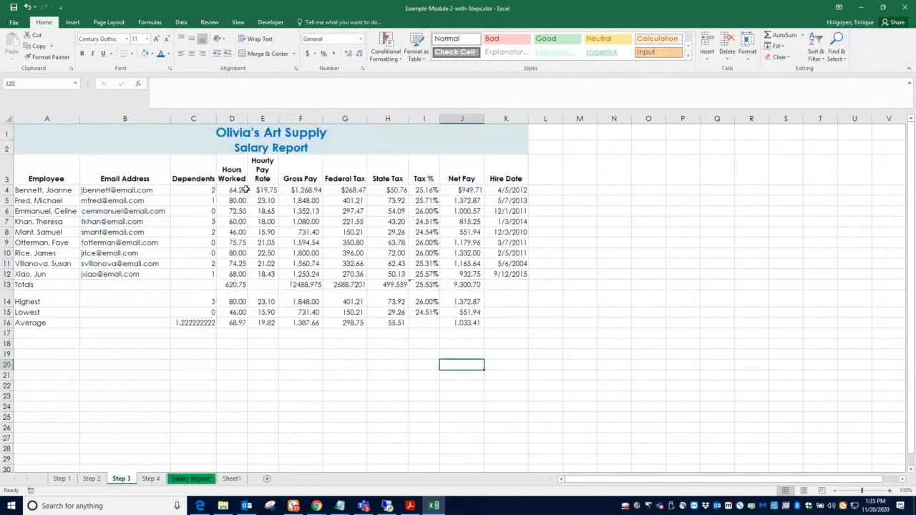
left_click_drag(238, 190, 237, 274)
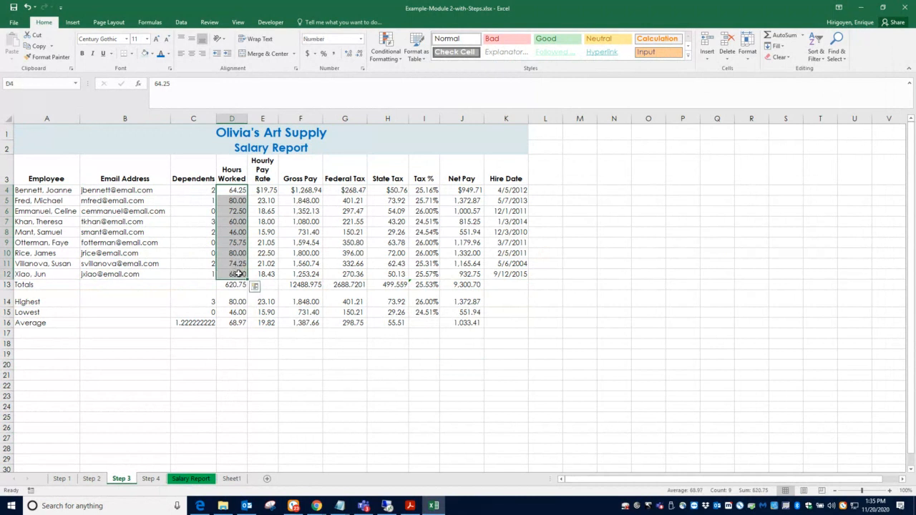
left_click(393, 63)
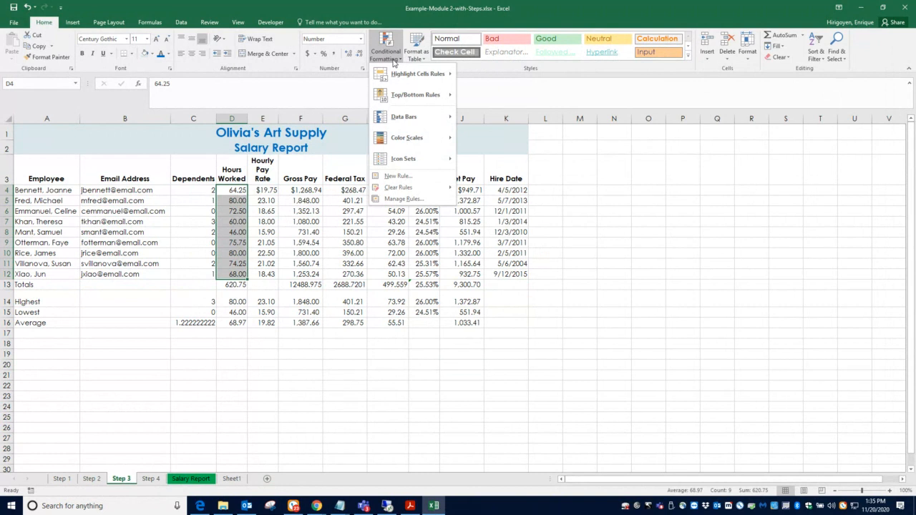
left_click(399, 204)
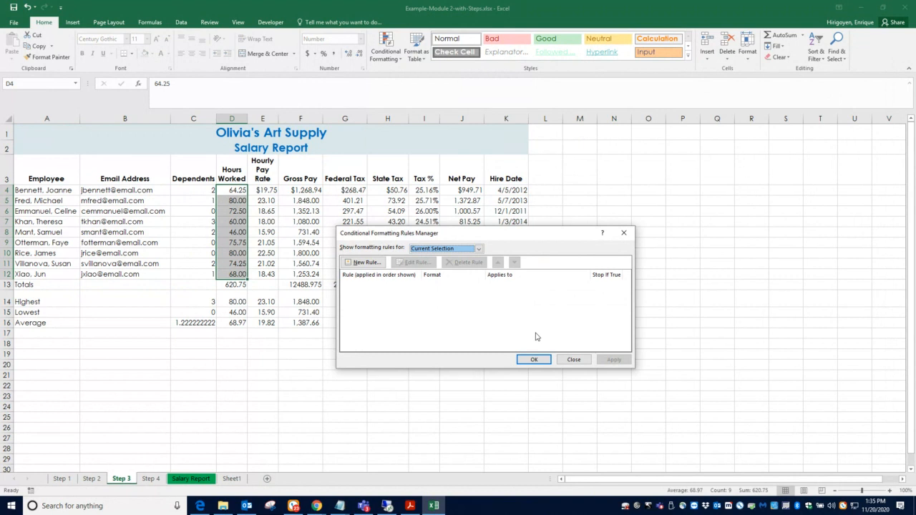
left_click(570, 360)
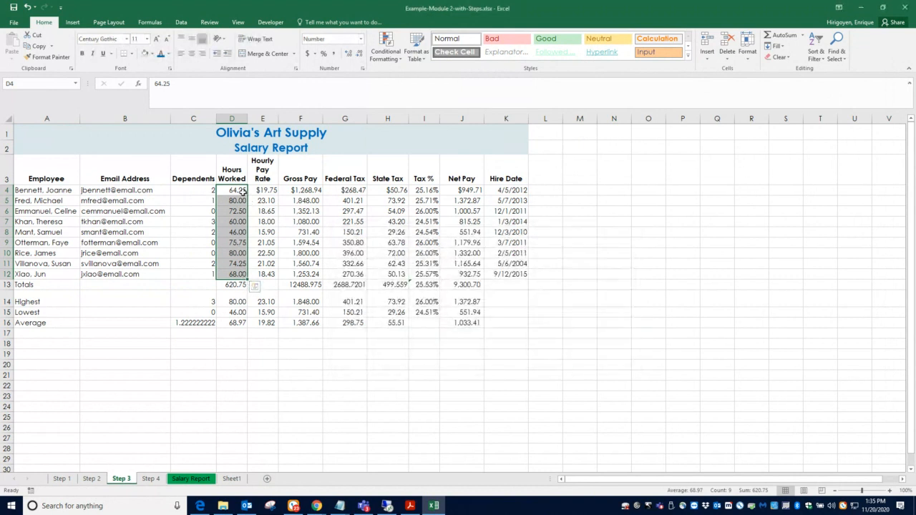
Start a new conditional formatting rule for D4:D12 that formats only cells with a value greater than 72
left_click_drag(238, 190, 237, 275)
left_click(390, 61)
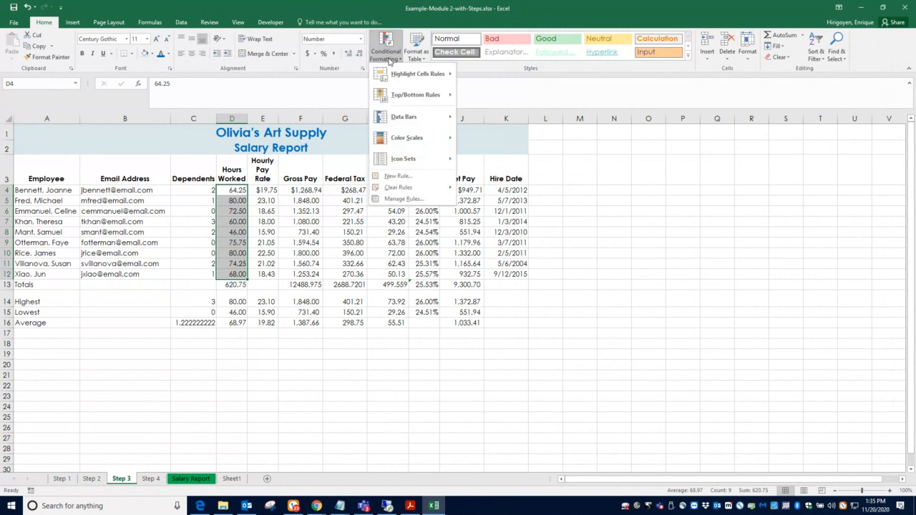
left_click(396, 177)
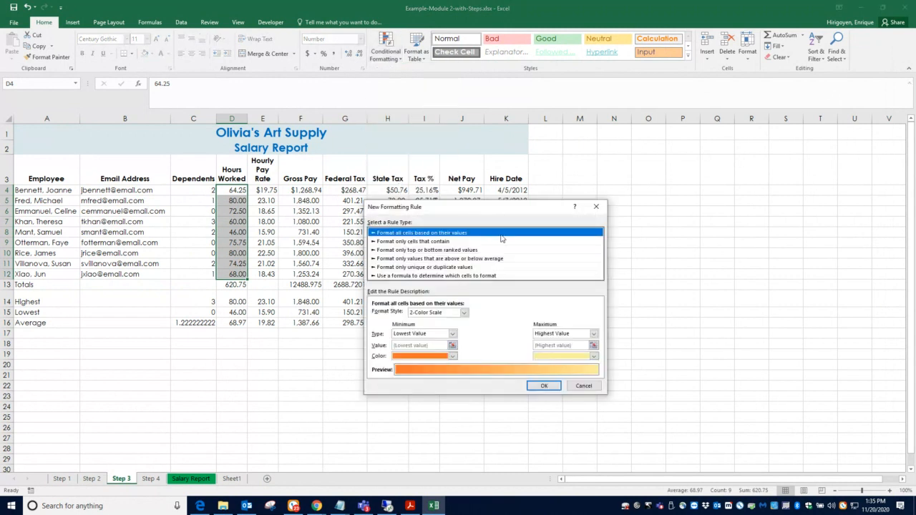
left_click(426, 243)
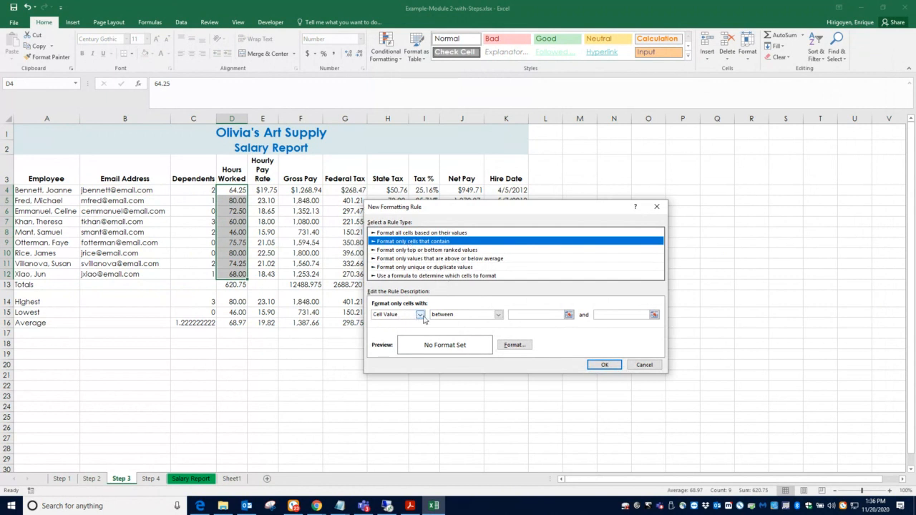
left_click(499, 315)
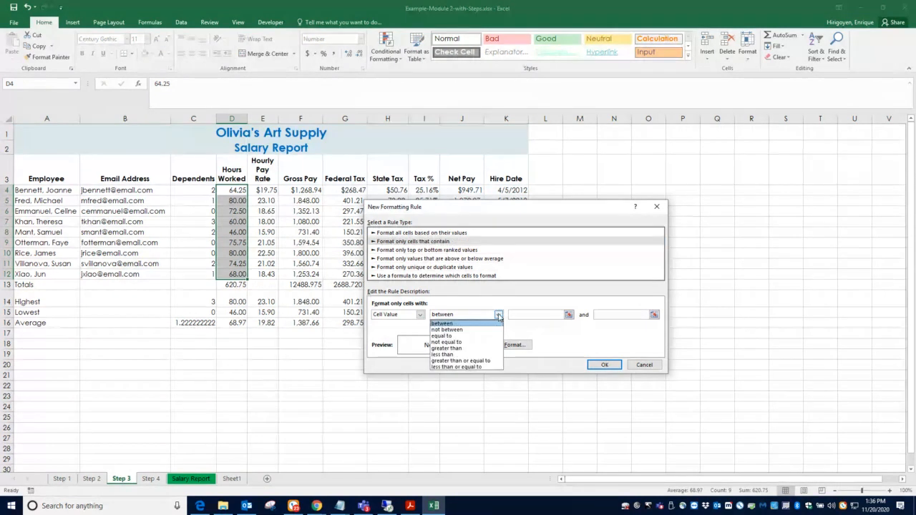
left_click(469, 348)
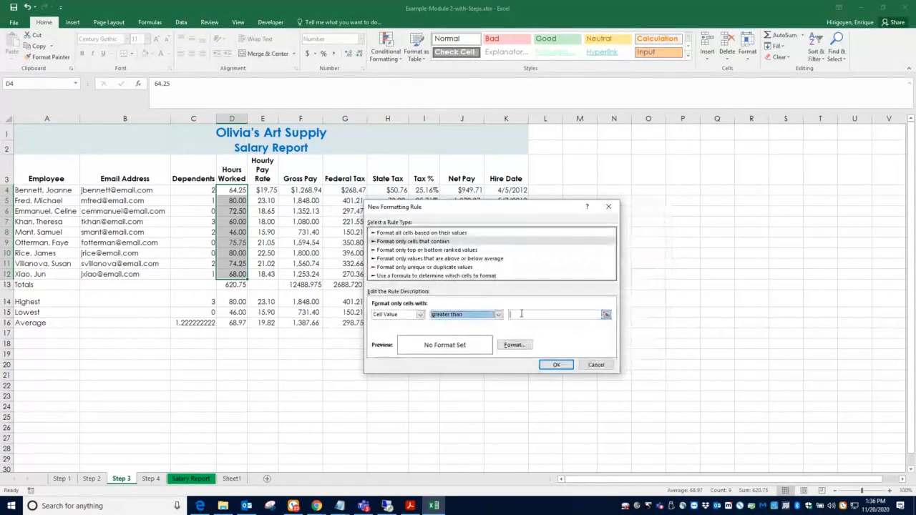
key("Tab")
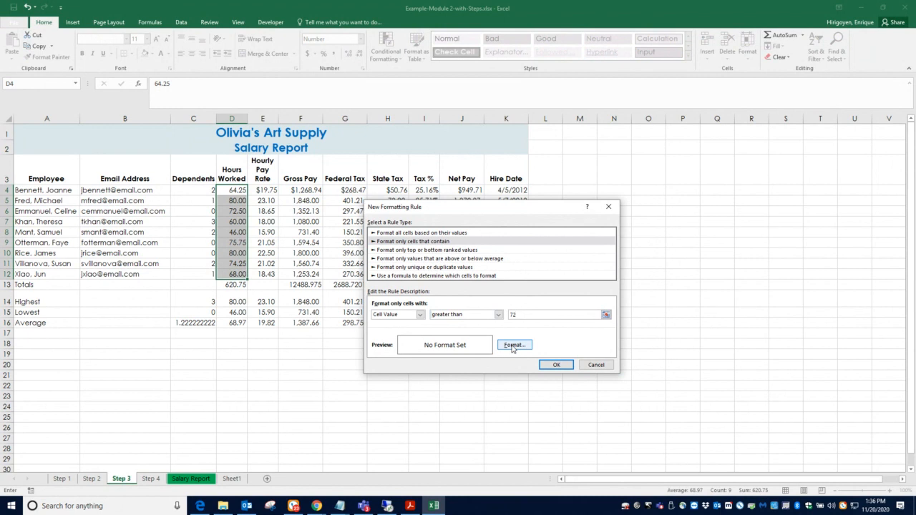
Give the rule a white font and a blue background fill, and apply it to the Hours Worked values
left_click(512, 347)
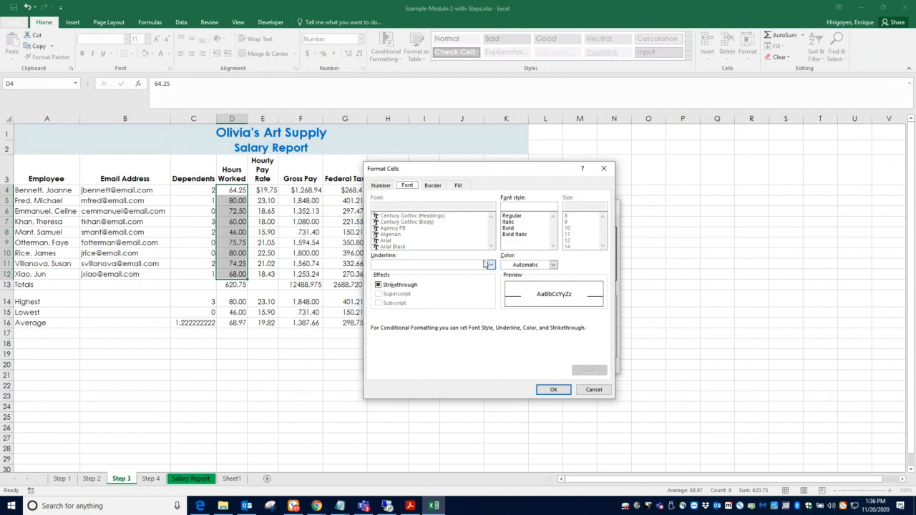
left_click(552, 265)
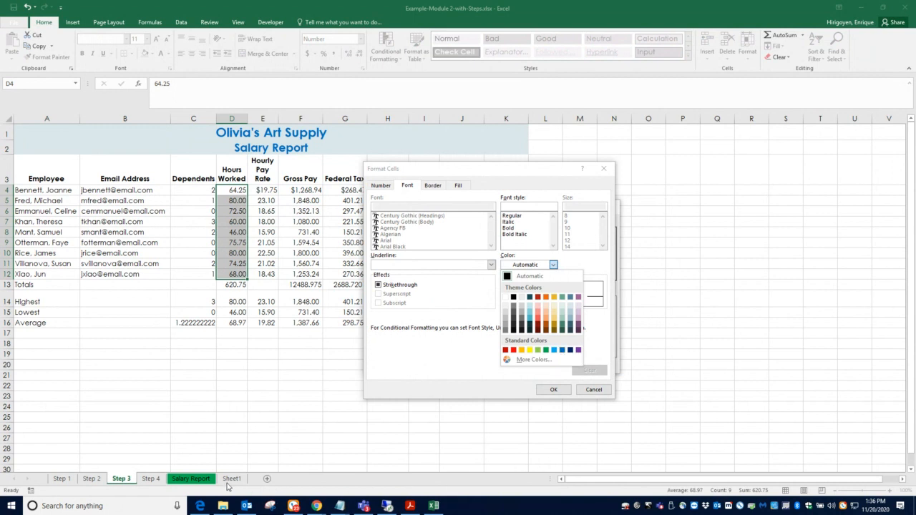
left_click(509, 301)
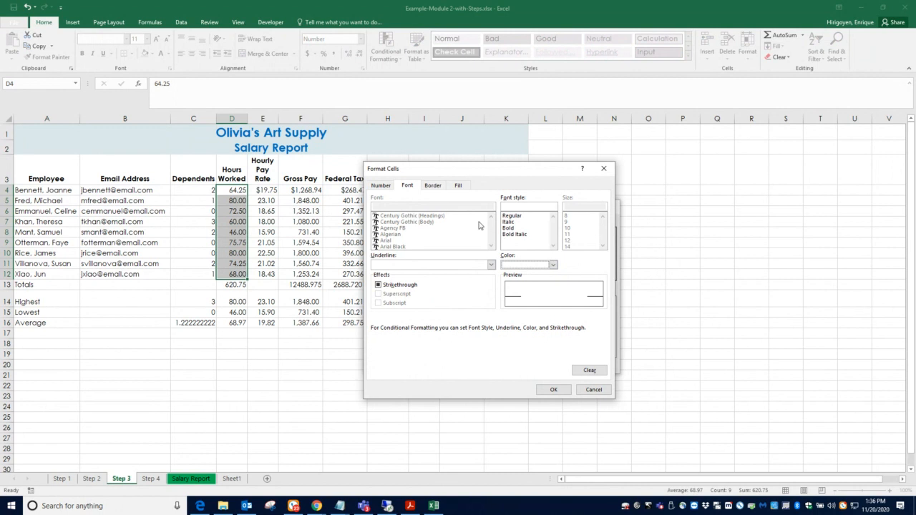
left_click(459, 186)
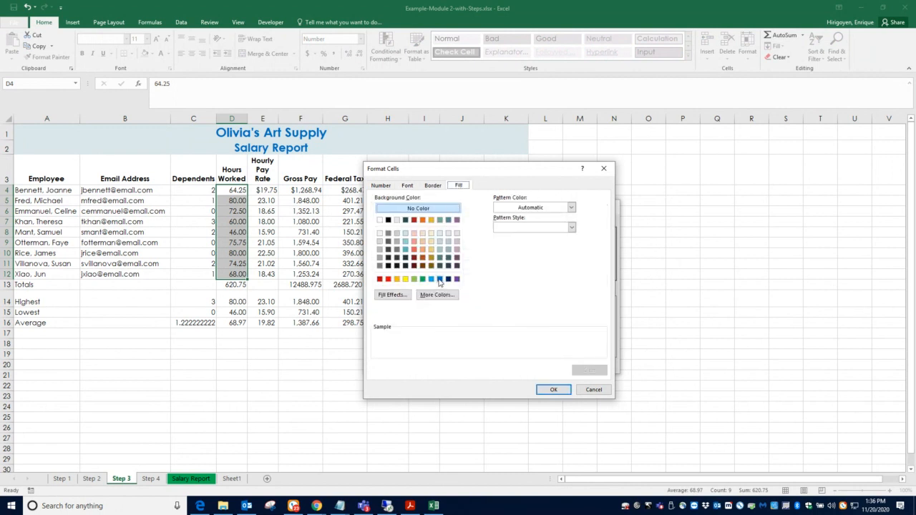
left_click(439, 280)
left_click(553, 390)
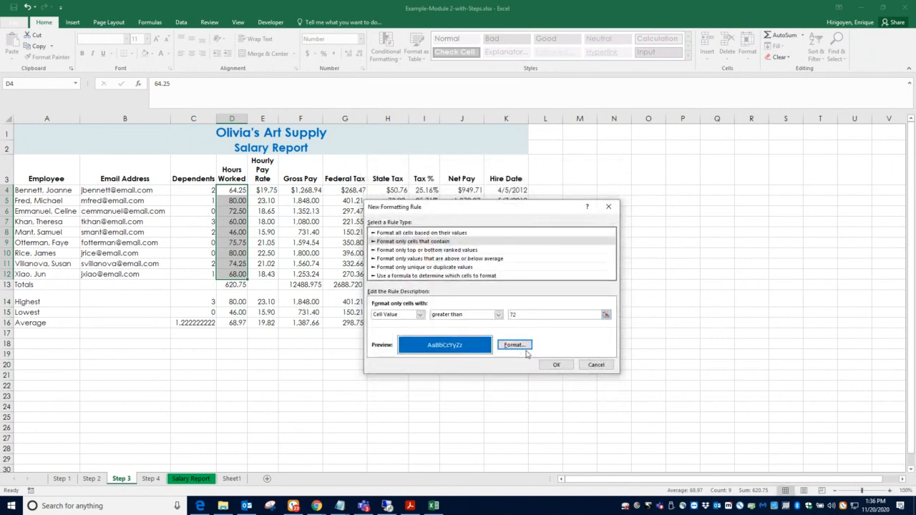
left_click(561, 365)
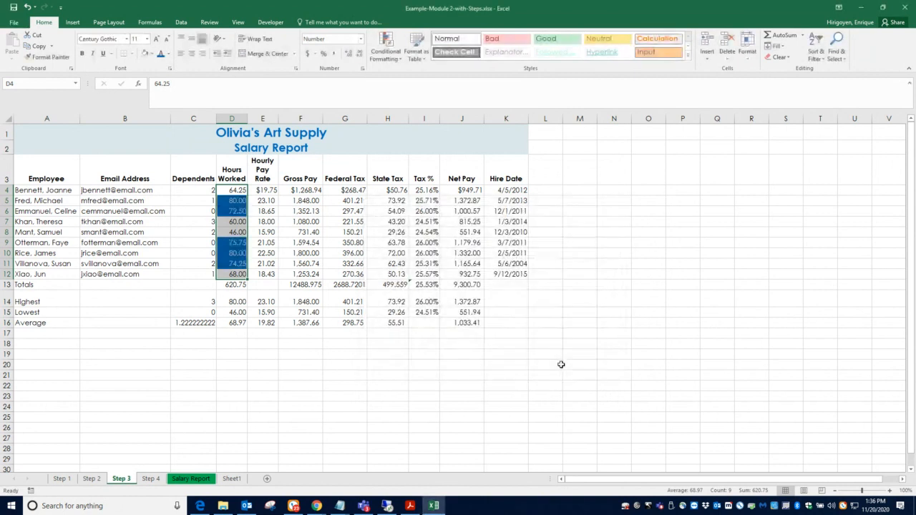
Inspect individual Hours Worked cells in column D to compare their values with the highlighting
left_click(199, 332)
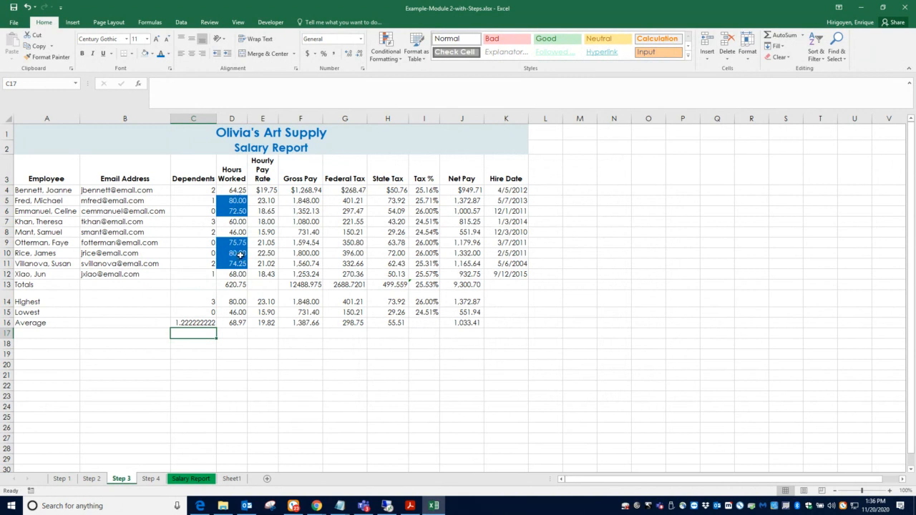
left_click(239, 192)
left_click(238, 201)
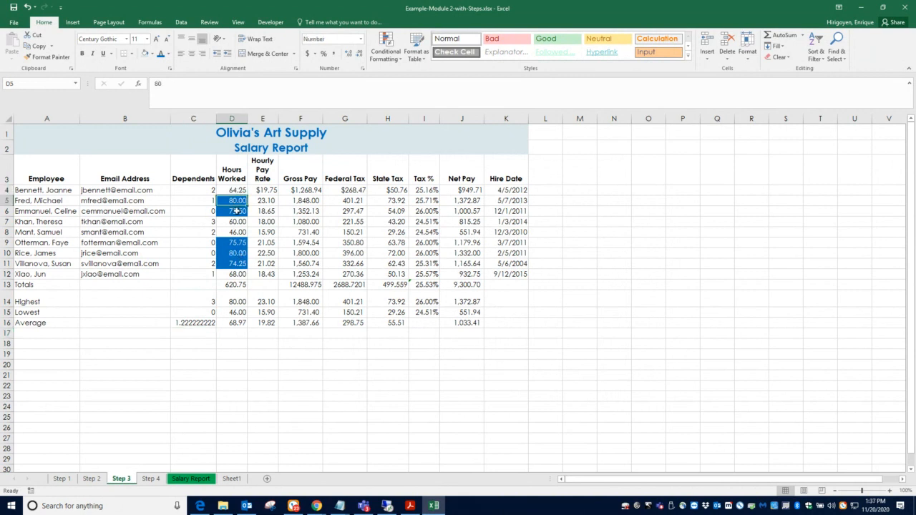
left_click(237, 212)
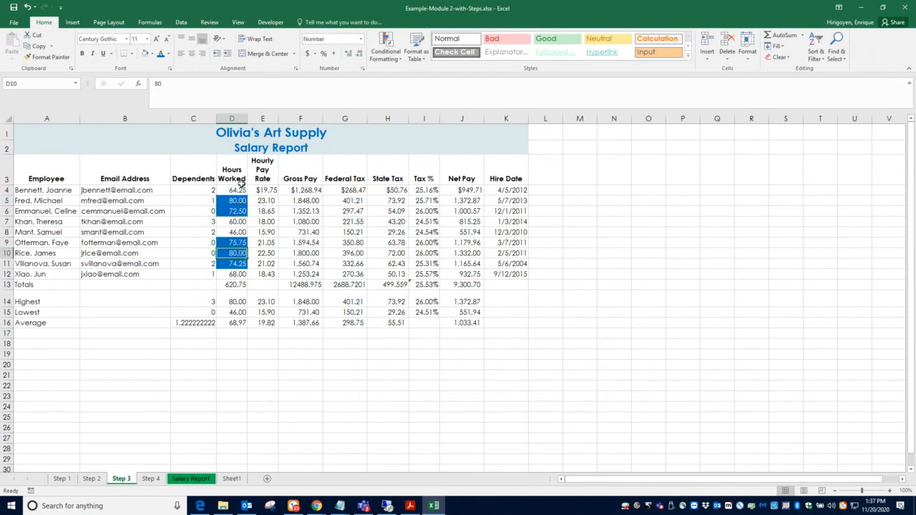
Review the conditional formatting rule applied to D4:D12 in the Rules Manager, leaving it as is
left_click_drag(242, 181, 237, 275)
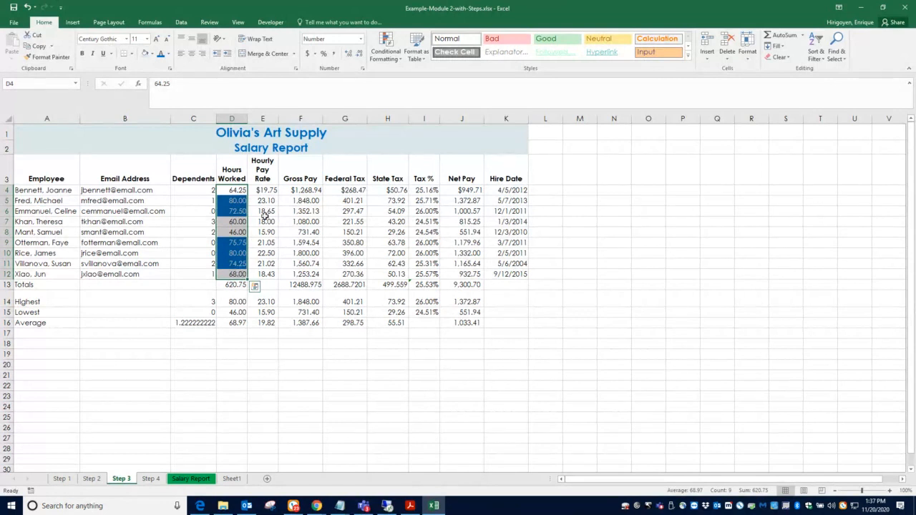
left_click(386, 48)
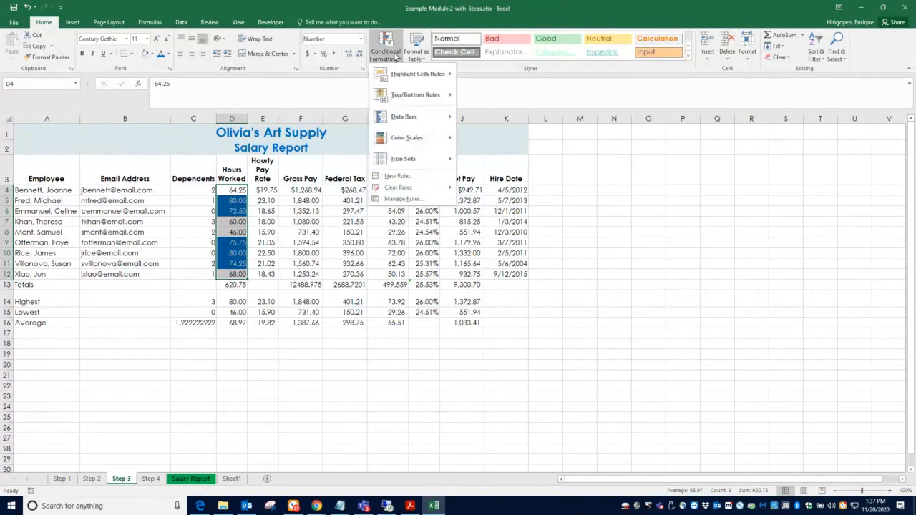
left_click(403, 199)
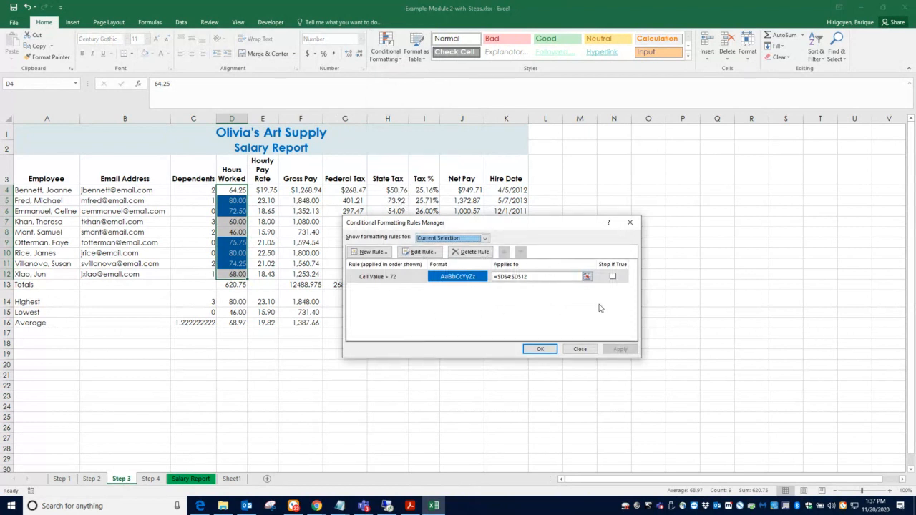
left_click(580, 349)
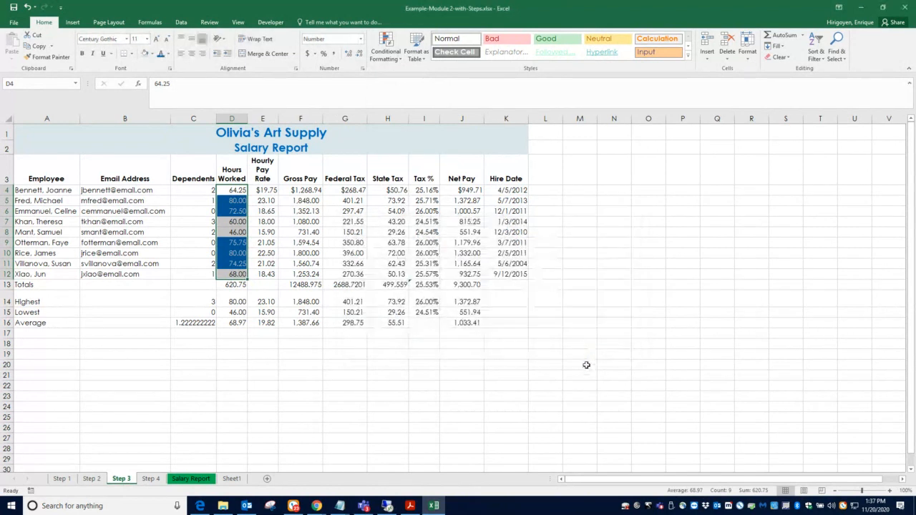
left_click(417, 417)
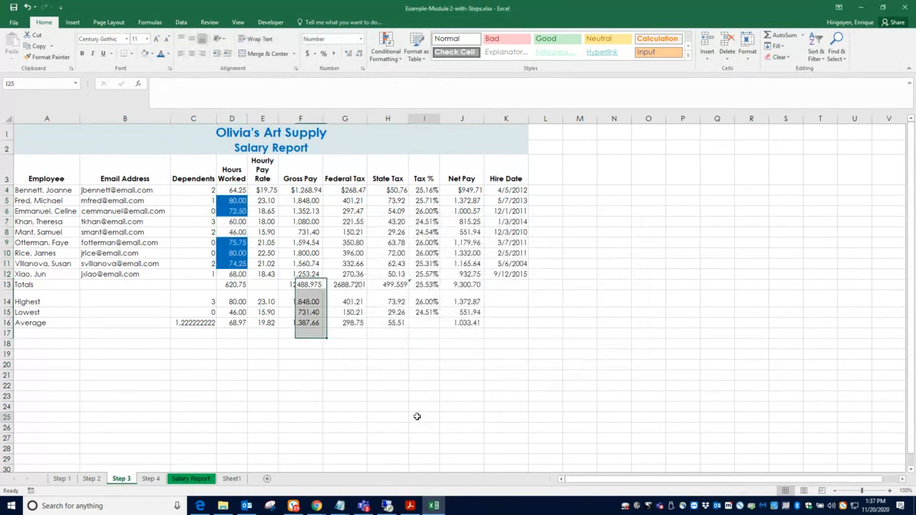
View the Salary Report sheet and read the assignment PDF's slides on relational operators and changing column width
left_click(198, 479)
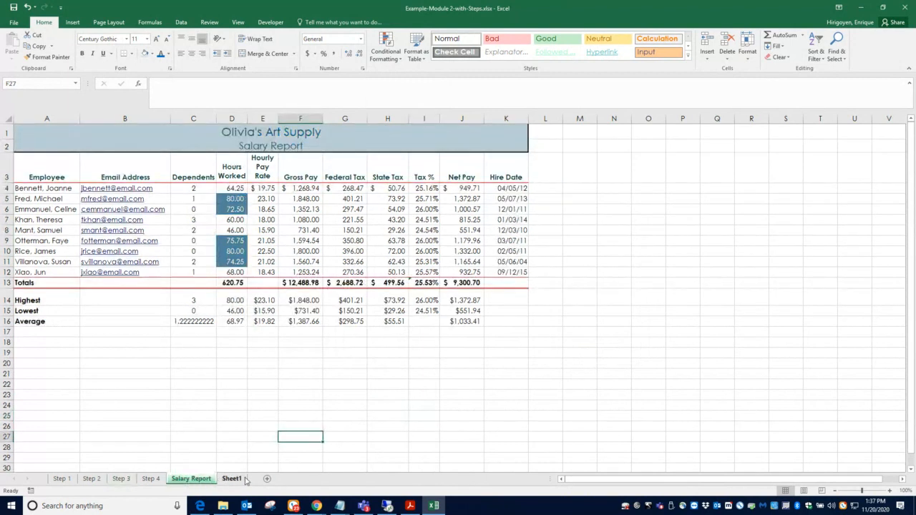
left_click(231, 478)
left_click(205, 480)
left_click(411, 506)
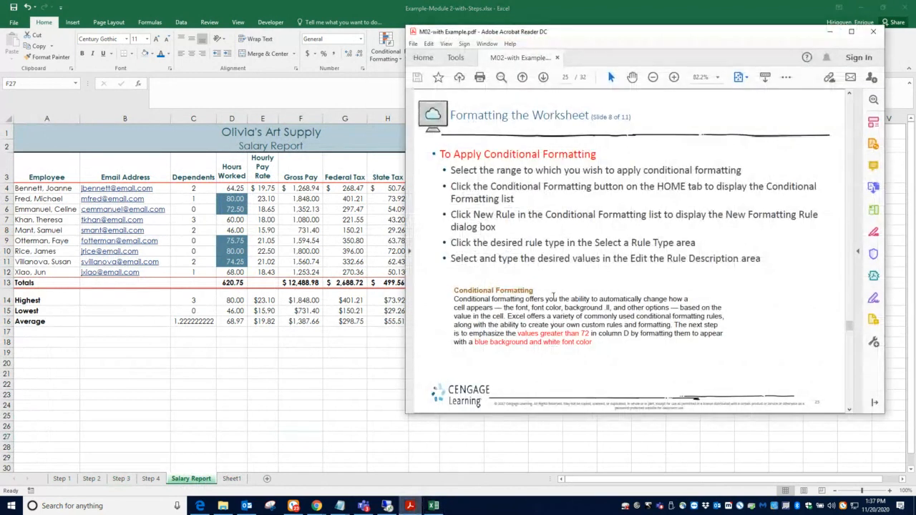
scroll(554, 295, "down", 3)
scroll(553, 295, "down", 3)
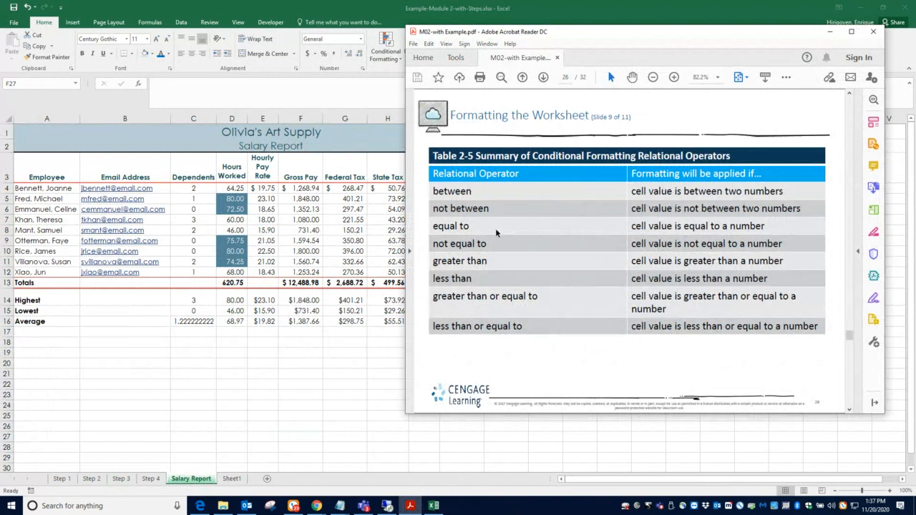
scroll(539, 292, "down", 3)
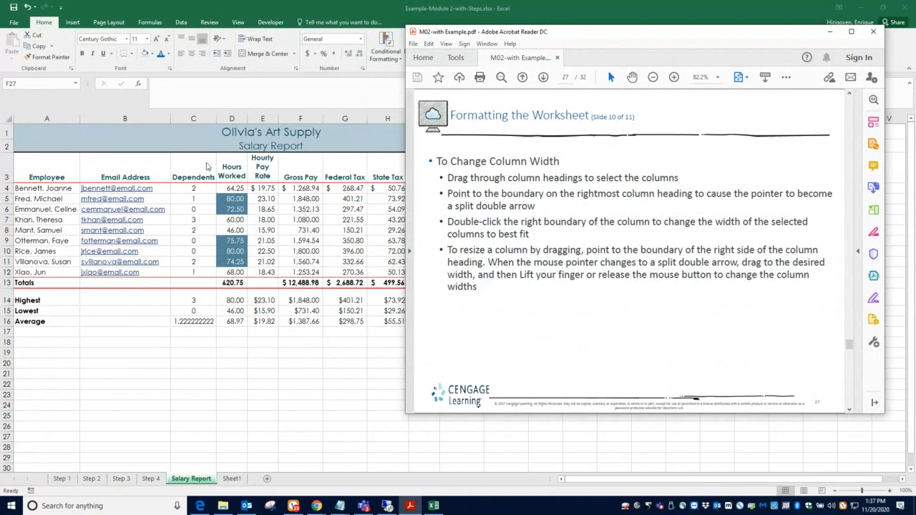
Widen the Dependents column slightly on the Salary Report sheet
left_click(215, 123)
mouse_move(215, 122)
left_mouse_down()
mouse_move(229, 121)
mouse_move(218, 122)
left_mouse_up()
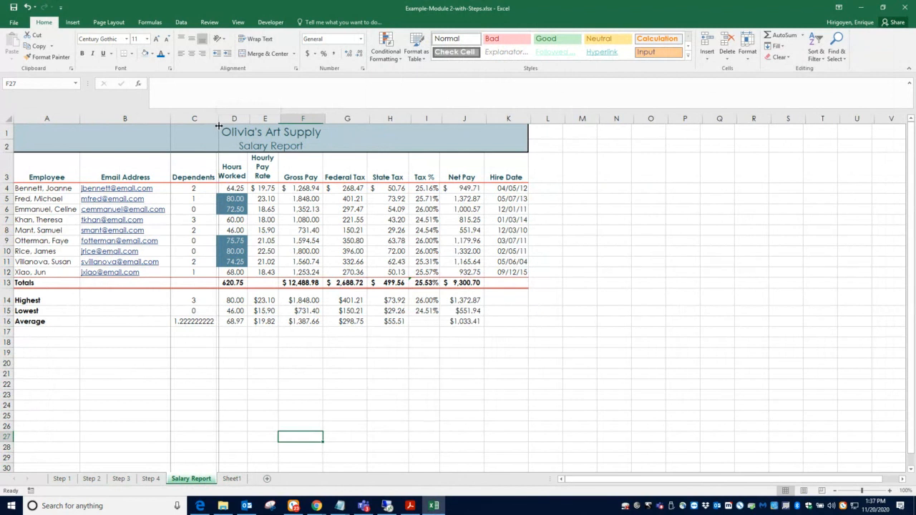
Read the PDF's remaining slides on row height, printing the worksheet and displaying its formulas version
left_click(421, 506)
scroll(552, 321, "down", 2)
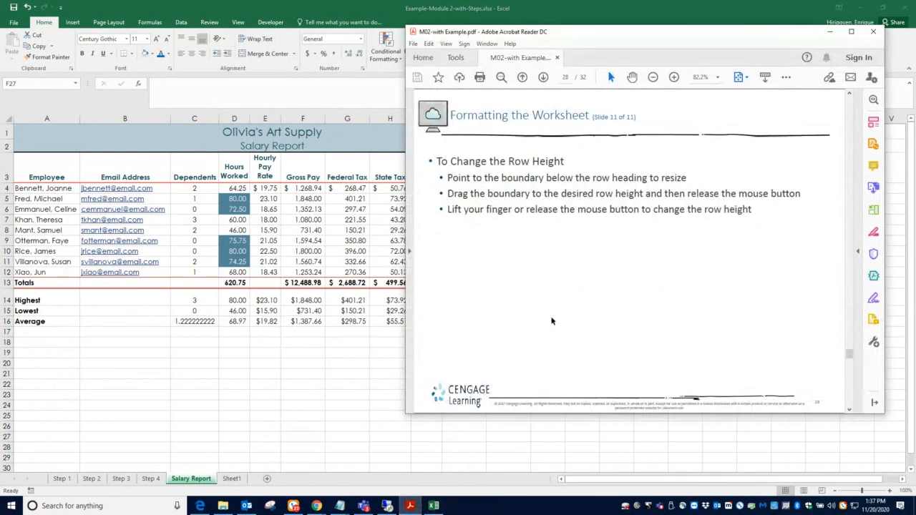
scroll(552, 322, "down", 2)
scroll(552, 321, "down", 4)
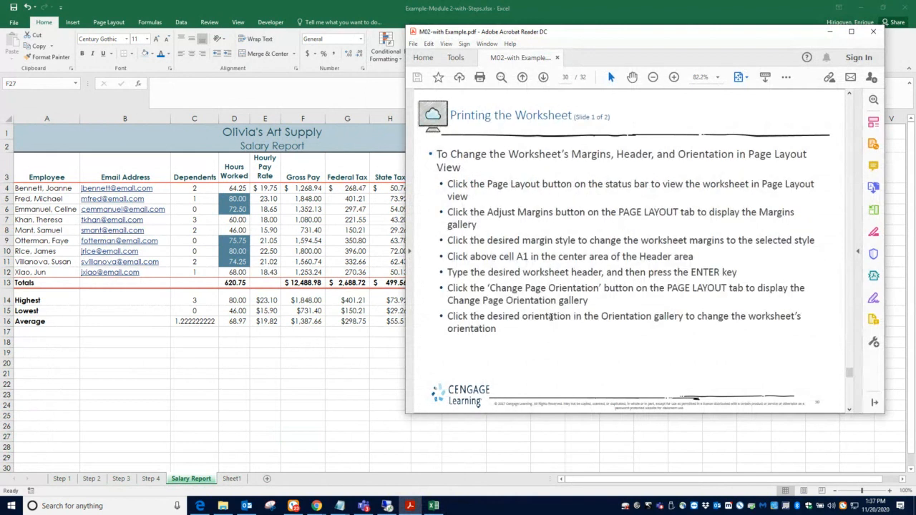
scroll(552, 321, "down", 2)
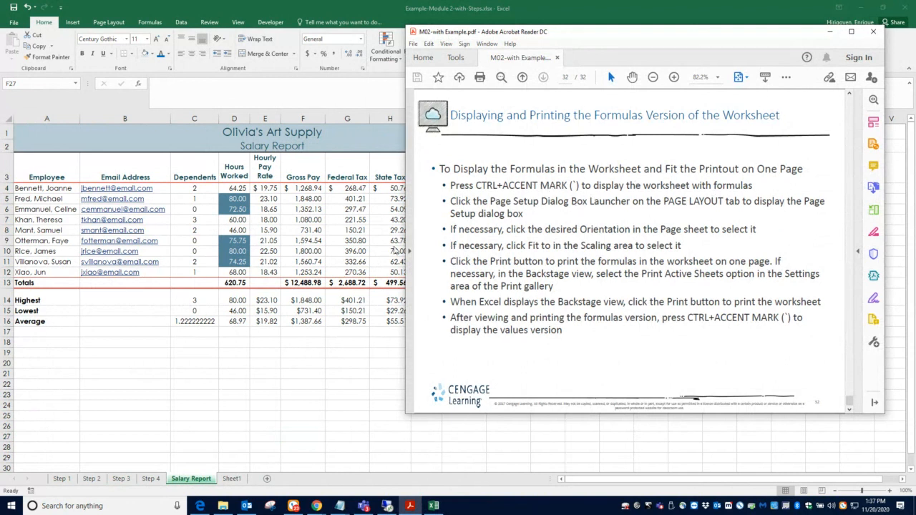
Display the formulas version of the Salary Report sheet and return to the values version
left_click(349, 248)
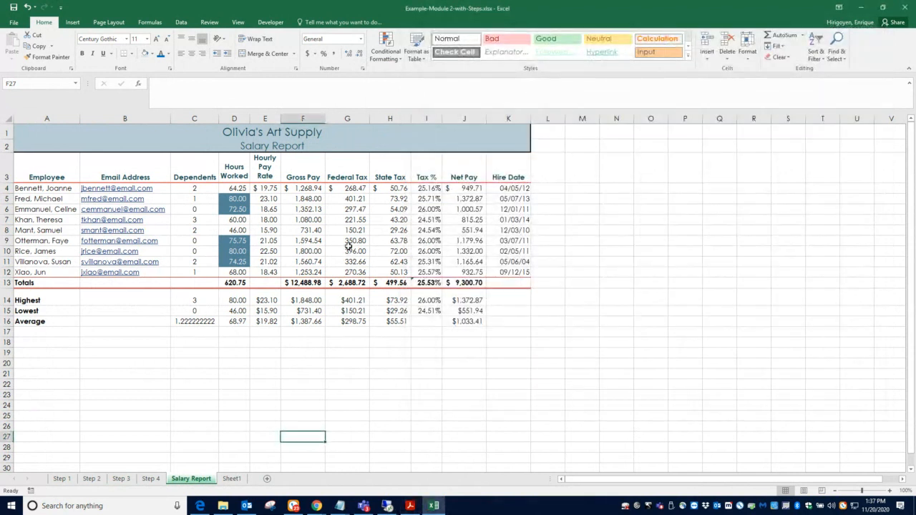
key("ctrl+grave")
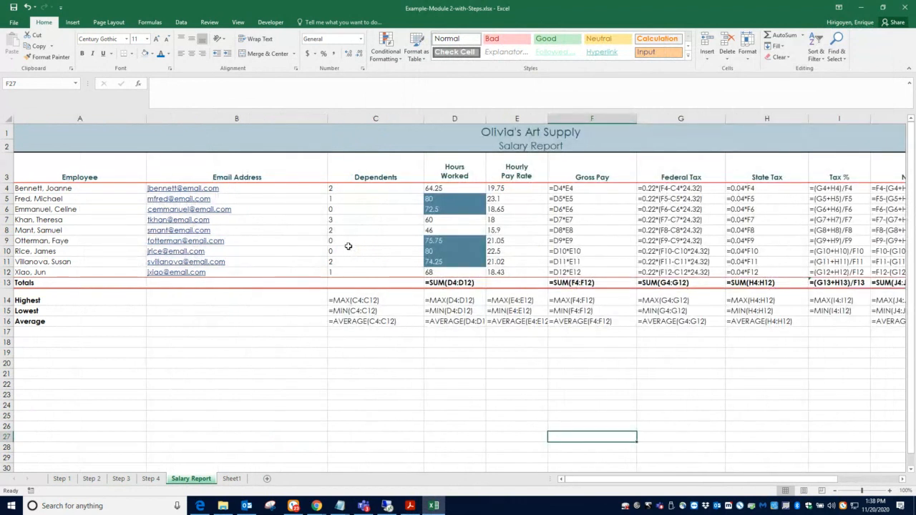
key("ctrl+grave")
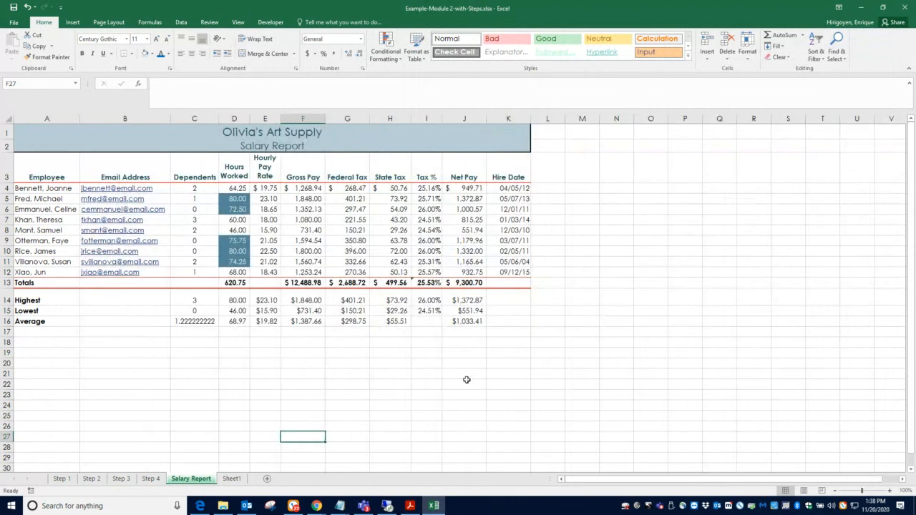